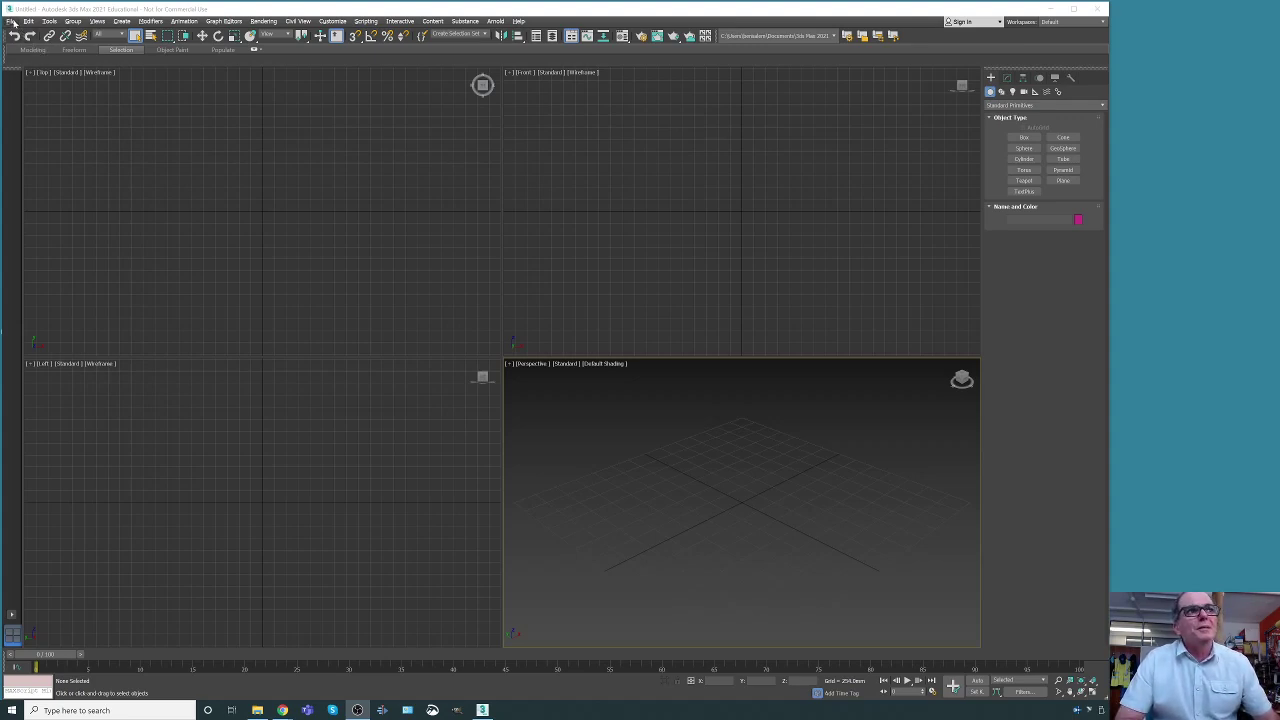
# - Open the scene Example_21.max from the 3DS_MAx_Tutorials folder inside EDUCATION and continue without the missing external file
pyautogui.click(11, 21)
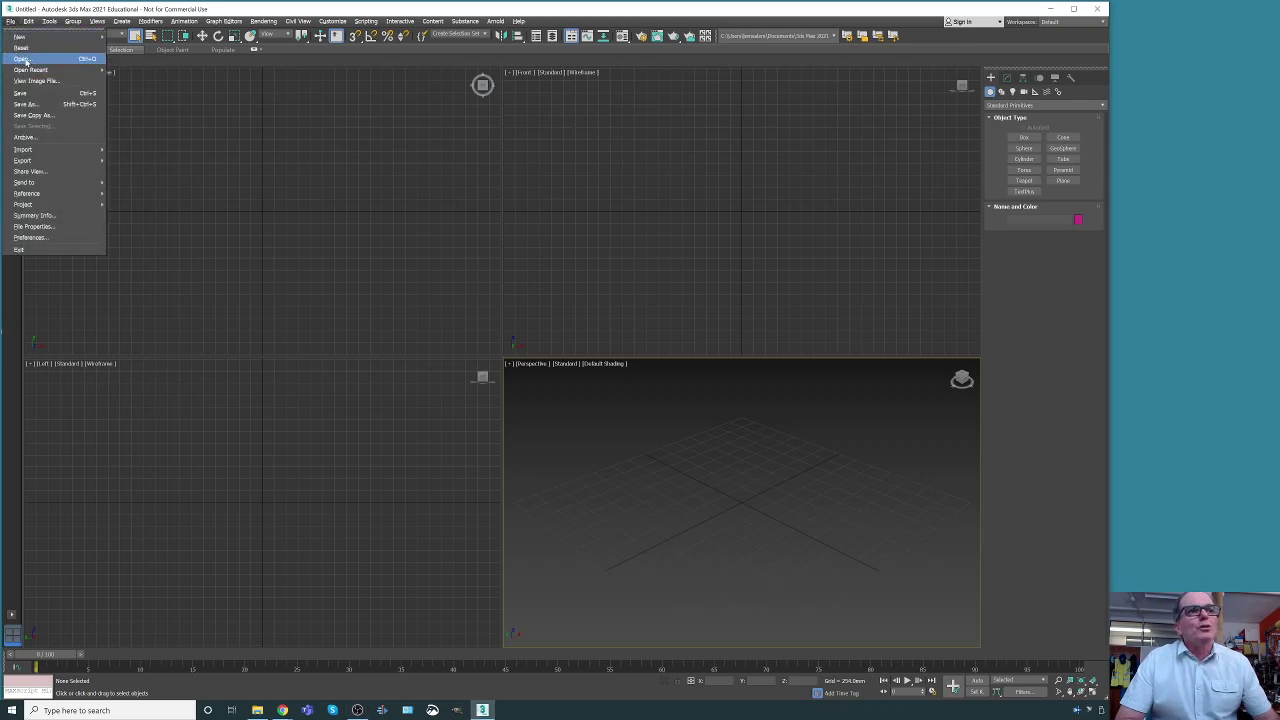
pyautogui.click(25, 60)
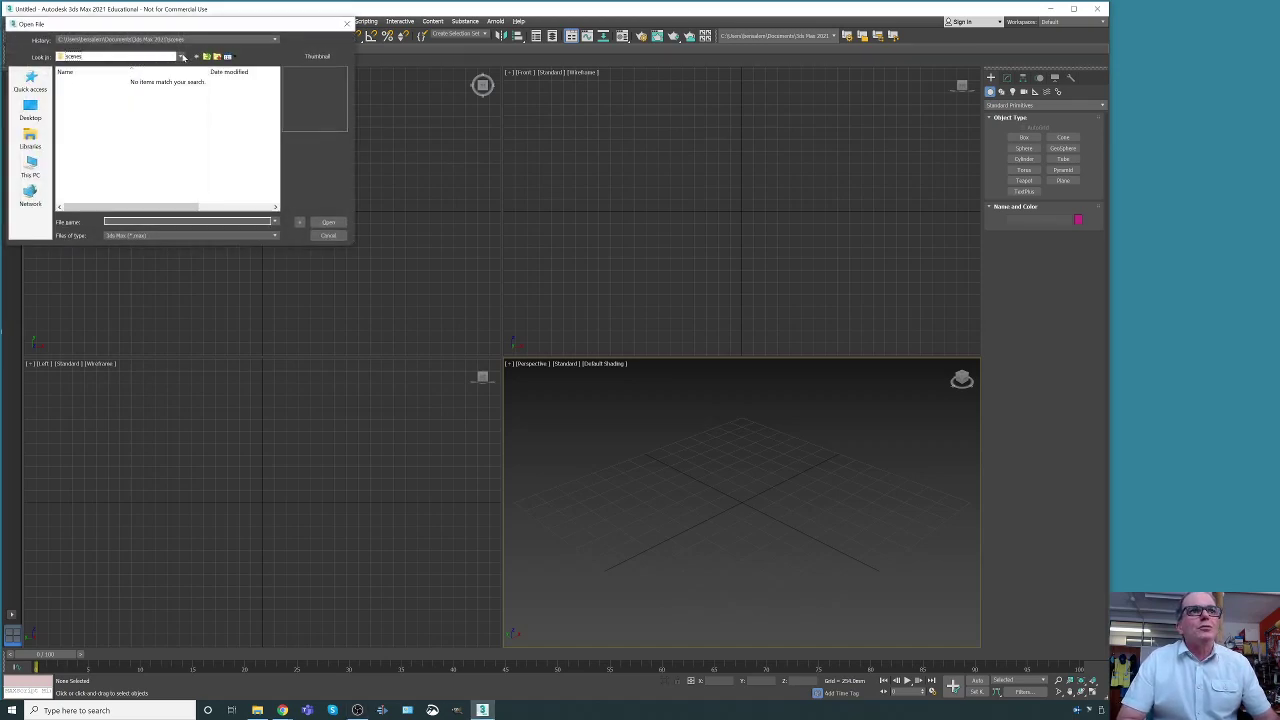
pyautogui.click(182, 57)
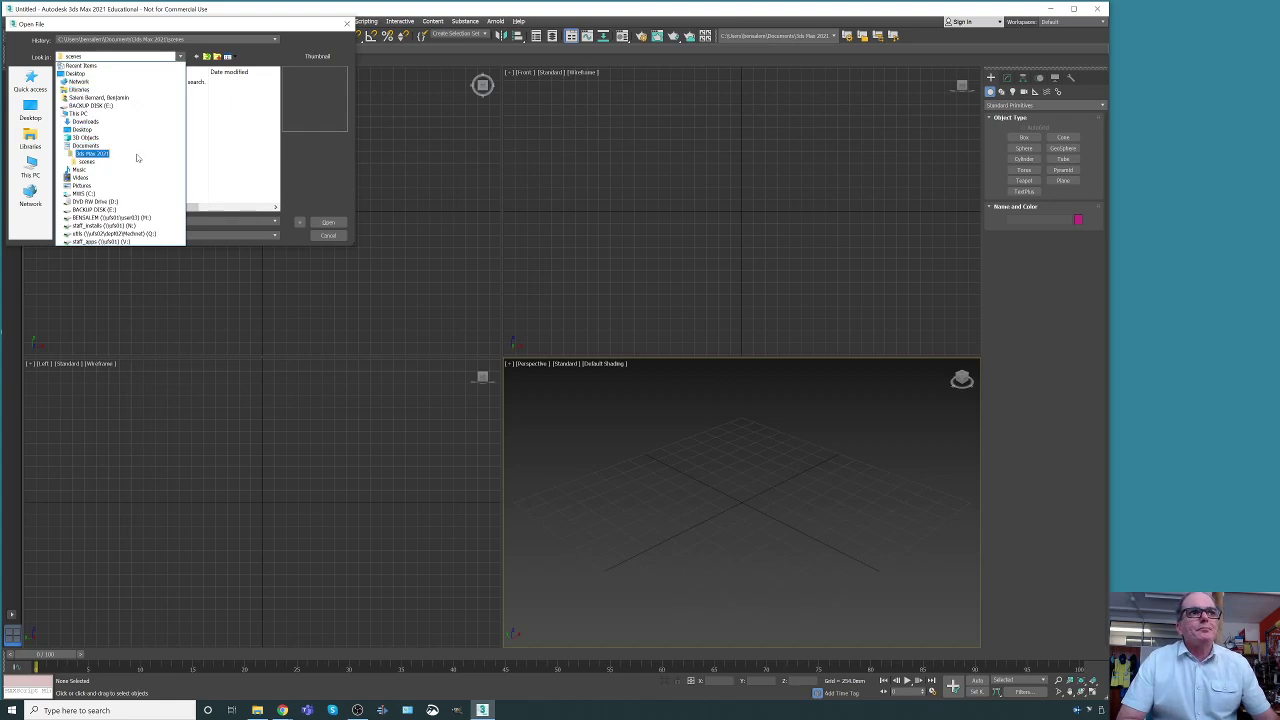
pyautogui.click(137, 149)
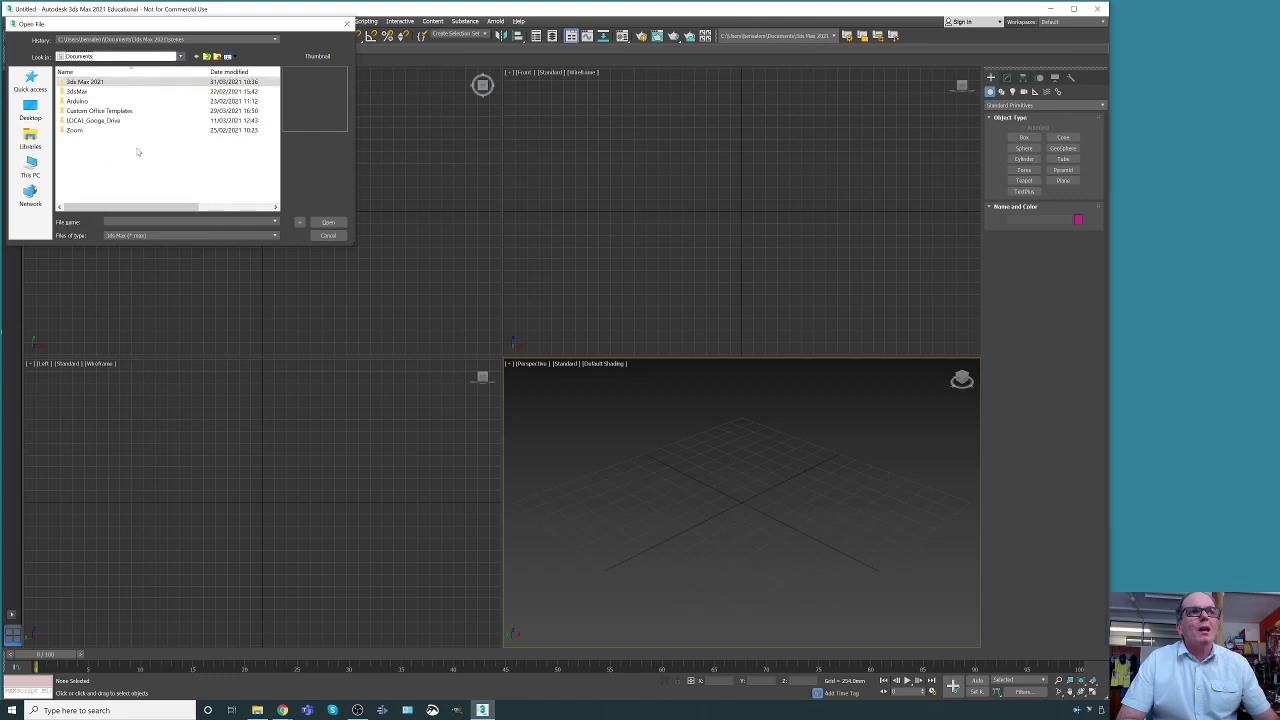
pyautogui.doubleClick(94, 120)
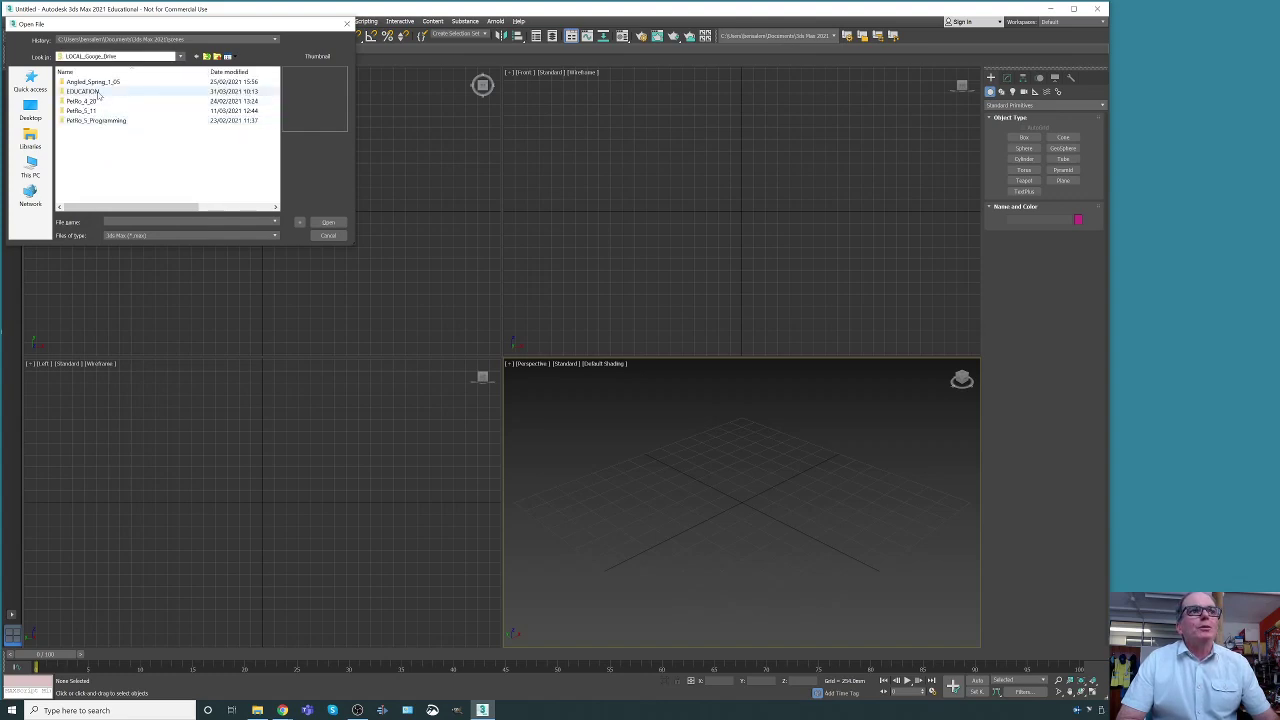
pyautogui.doubleClick(99, 88)
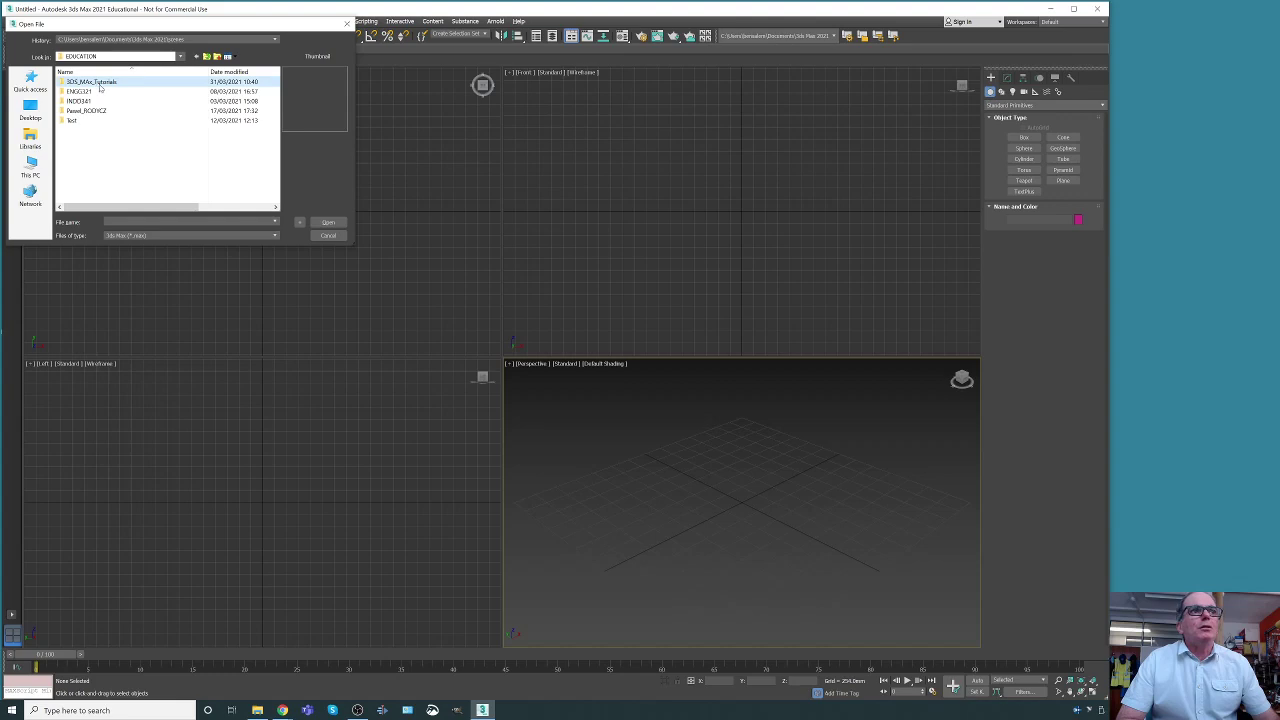
pyautogui.click(99, 84)
pyautogui.doubleClick(63, 84)
pyautogui.doubleClick(82, 106)
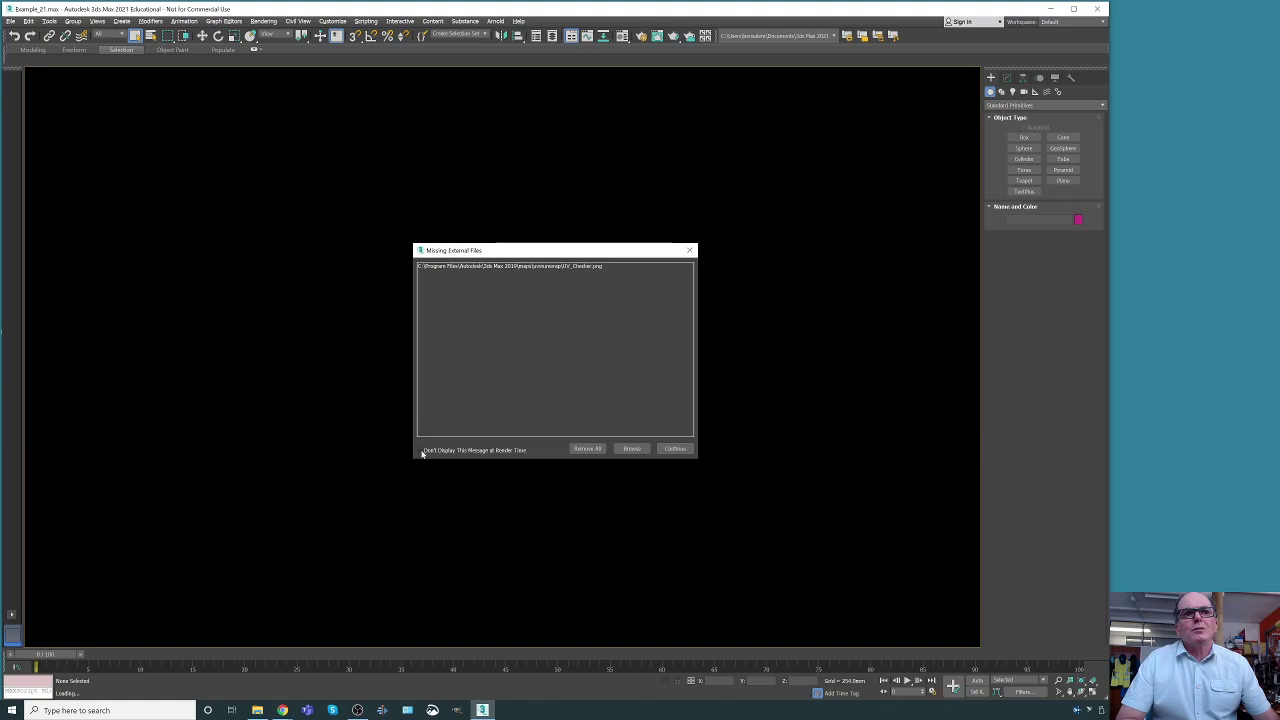
pyautogui.click(675, 449)
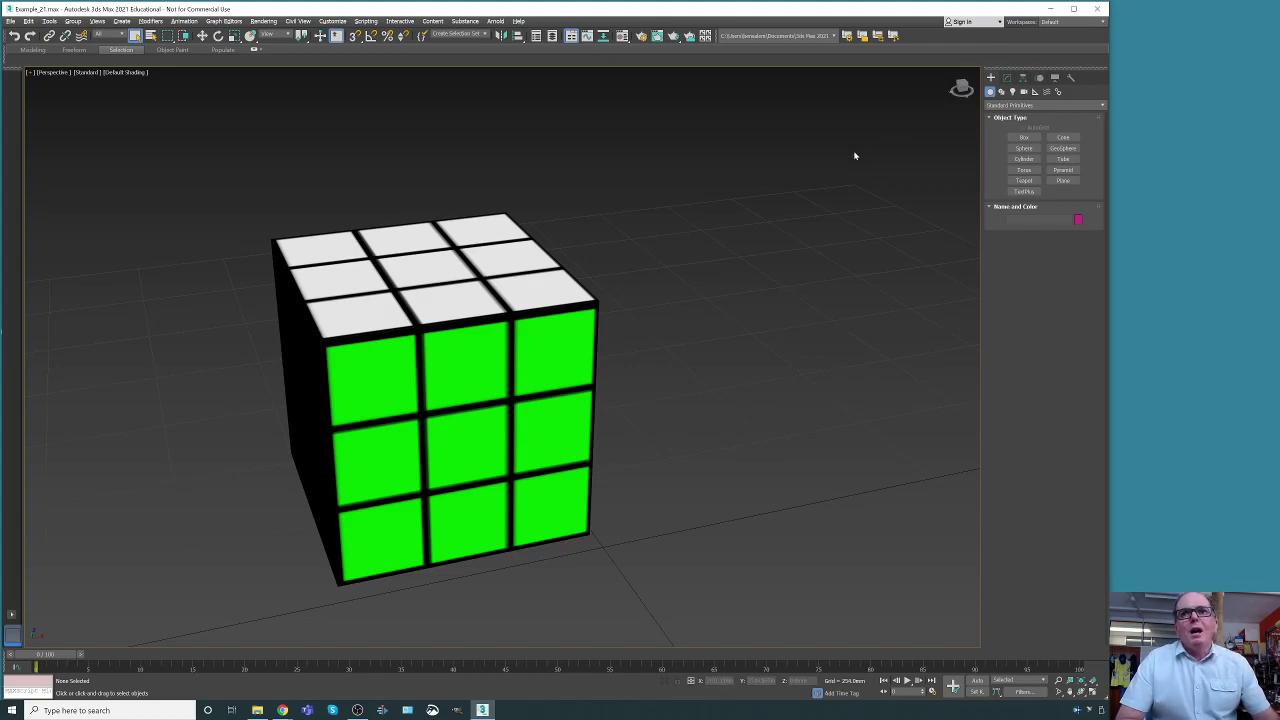
# - Create a rectangular Plane covering the whole grid beneath the Rubik's cube in the Perspective view
pyautogui.keyDown('alt'); pyautogui.moveTo(500, 300); pyautogui.dragTo(502, 357, button='middle'); pyautogui.keyUp('alt')
pyautogui.scroll(-5, 811, 303)
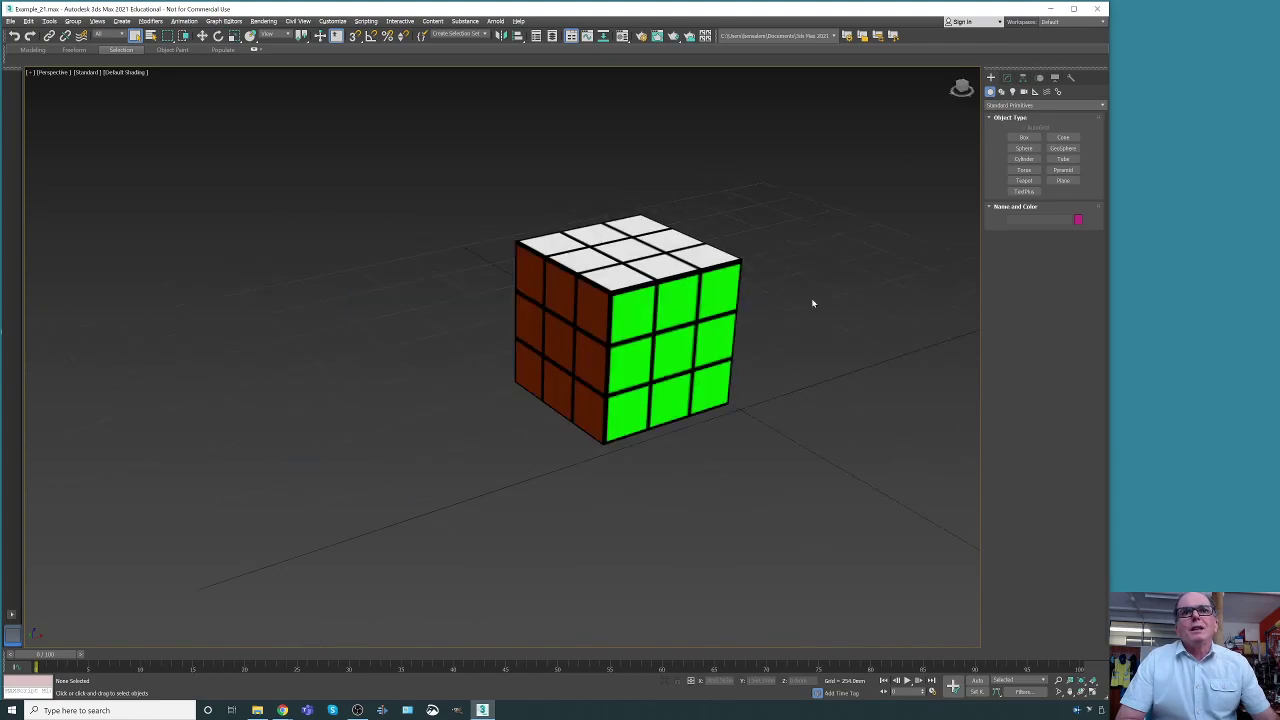
pyautogui.moveTo(740, 238); pyautogui.dragTo(525, 202, button='middle')
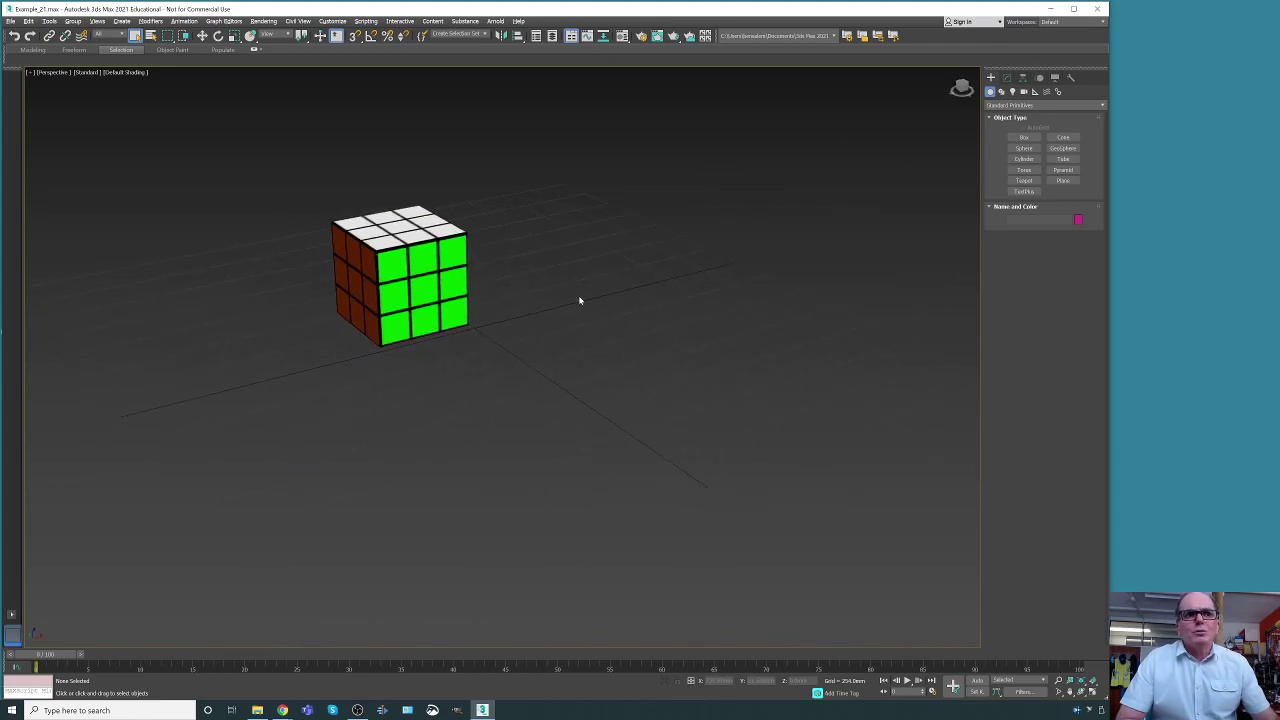
pyautogui.scroll(-4, 580, 300)
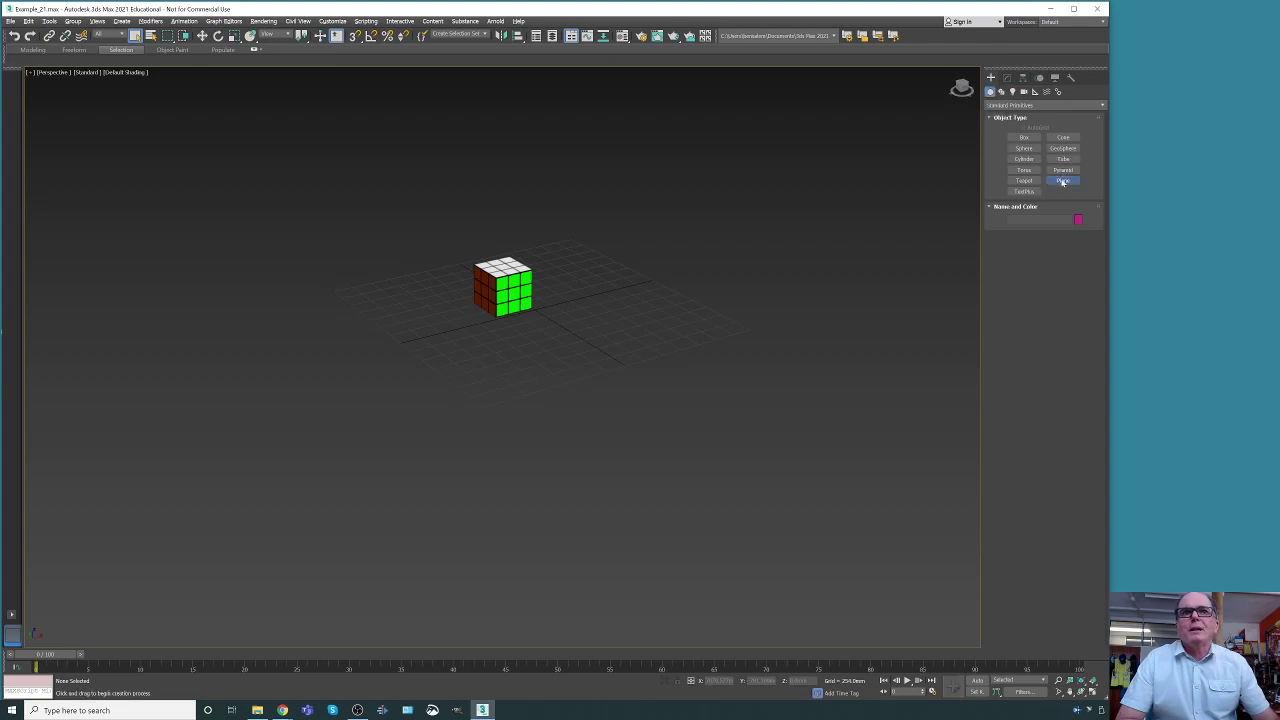
pyautogui.click(1063, 180)
pyautogui.moveTo(332, 290); pyautogui.dragTo(748, 329)
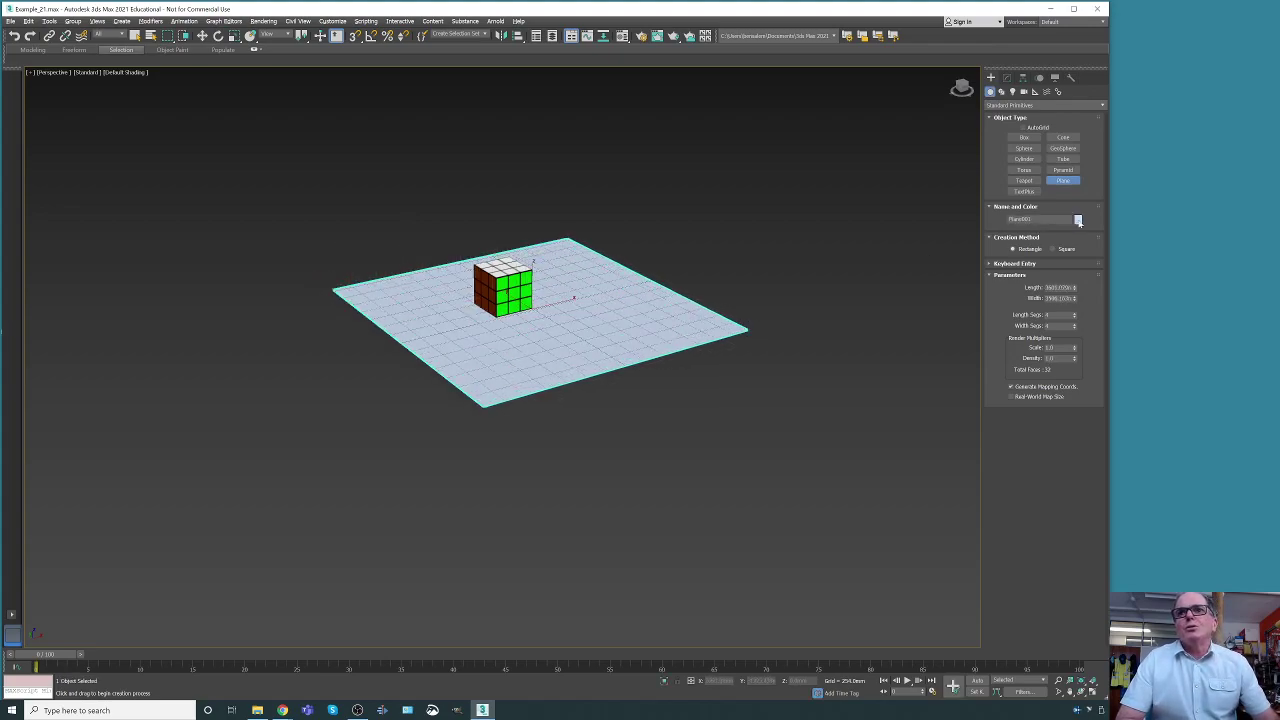
# - Change the plane's object color to medium blue from the basic palette and deselect the plane
pyautogui.click(1078, 220)
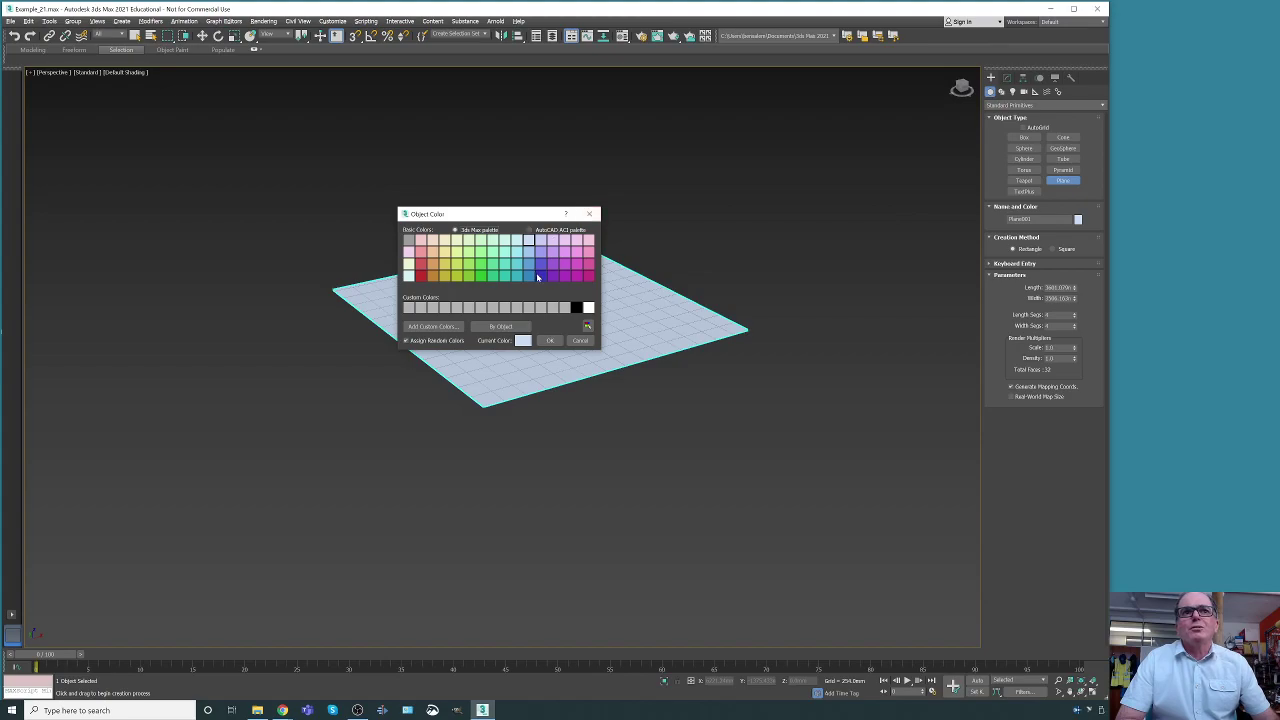
pyautogui.click(537, 277)
pyautogui.click(530, 277)
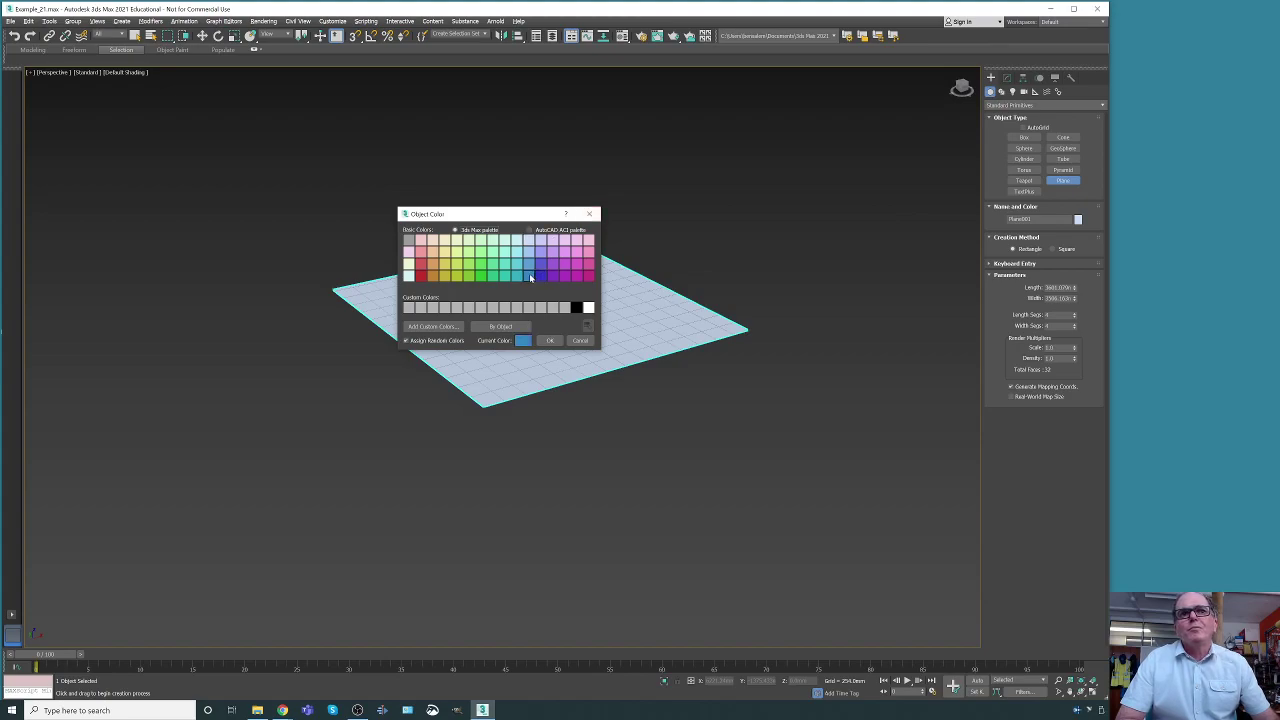
pyautogui.click(551, 340)
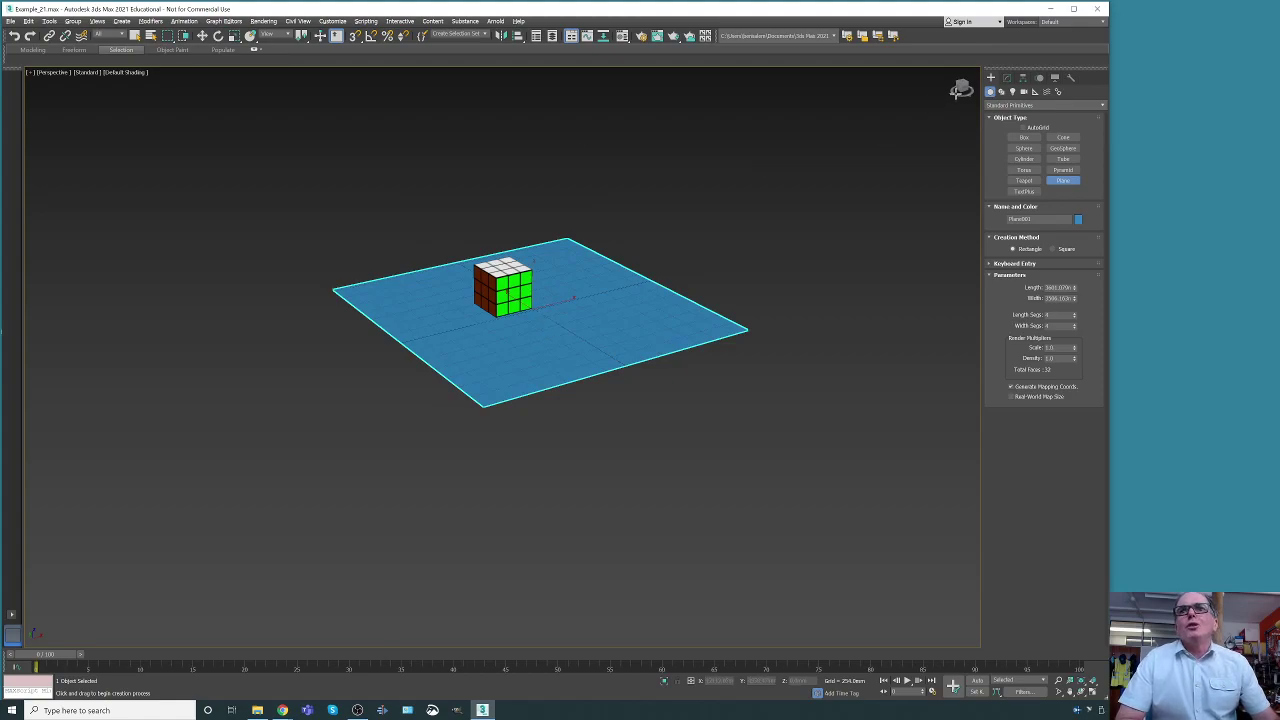
pyautogui.moveTo(507, 291)
pyautogui.keyDown('alt'); pyautogui.mouseDown(button='middle')
pyautogui.moveTo(500, 307)
pyautogui.moveTo(503, 285)
pyautogui.moveTo(514, 292)
pyautogui.mouseUp(button='middle'); pyautogui.keyUp('alt')
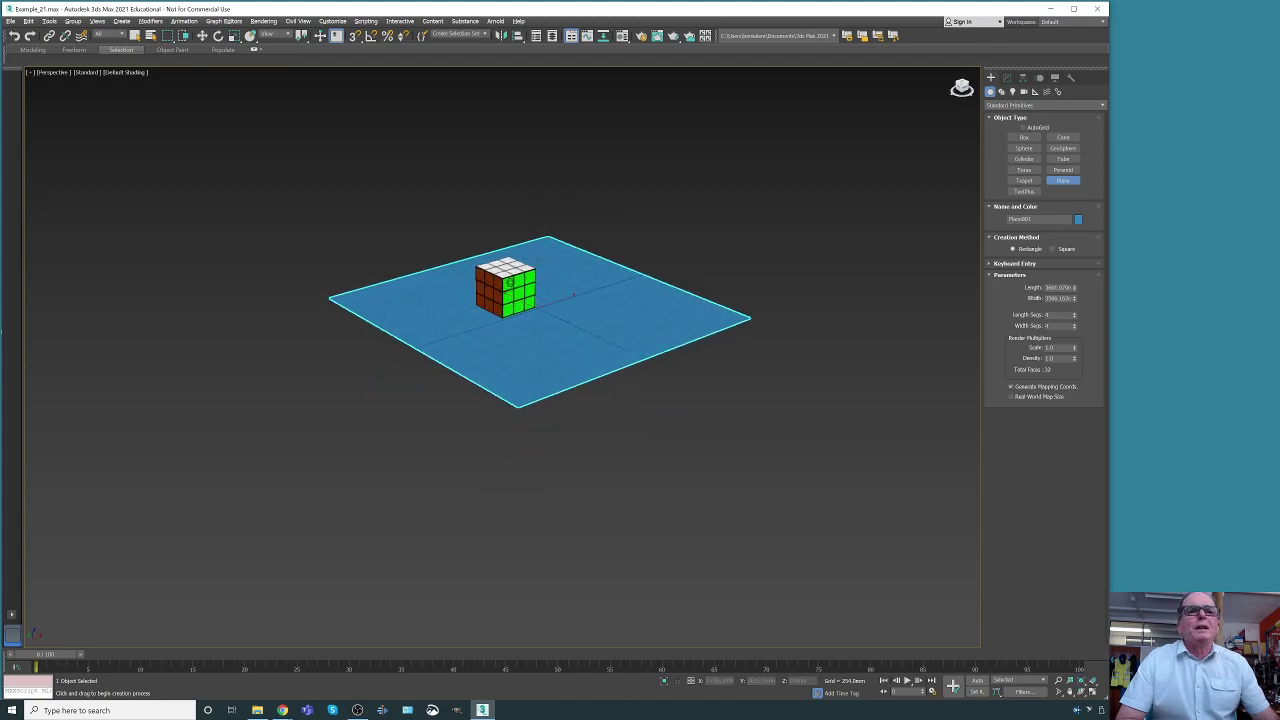
pyautogui.click(135, 35)
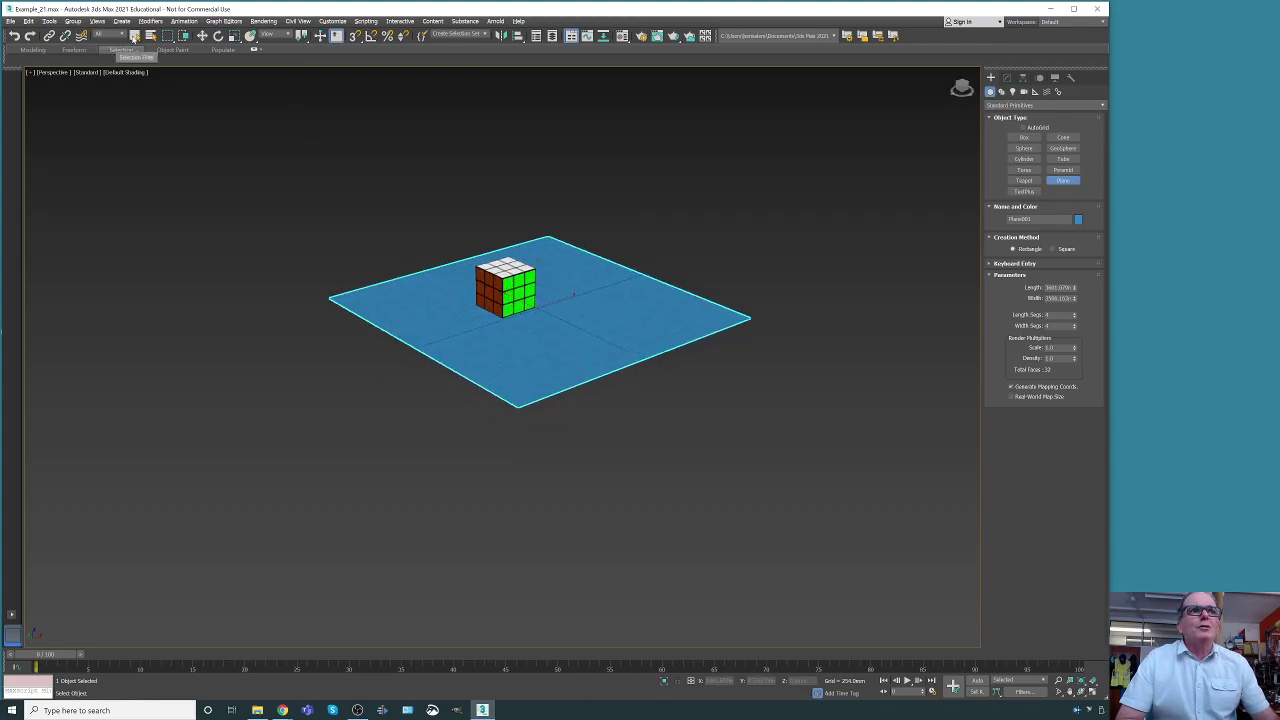
pyautogui.click(155, 140)
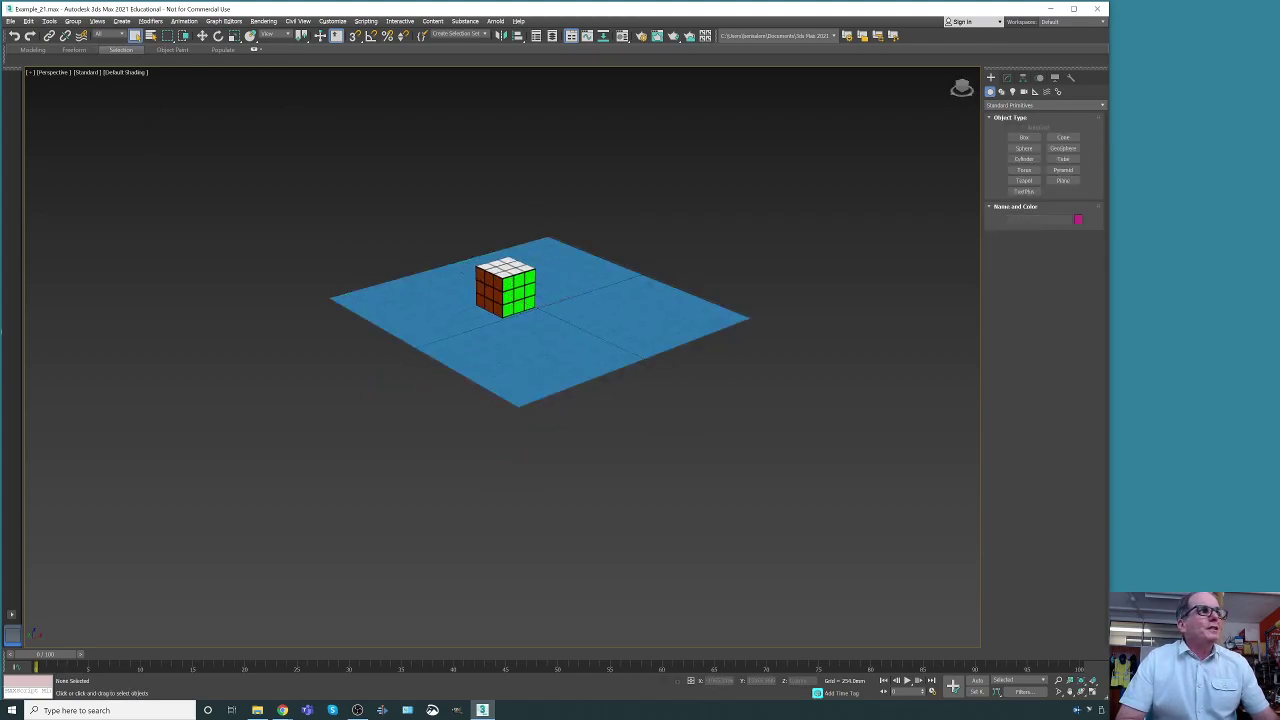
# - Create a photometric Target Light in the space behind the plane with its target aimed at the Rubik's cube
pyautogui.click(282, 710)
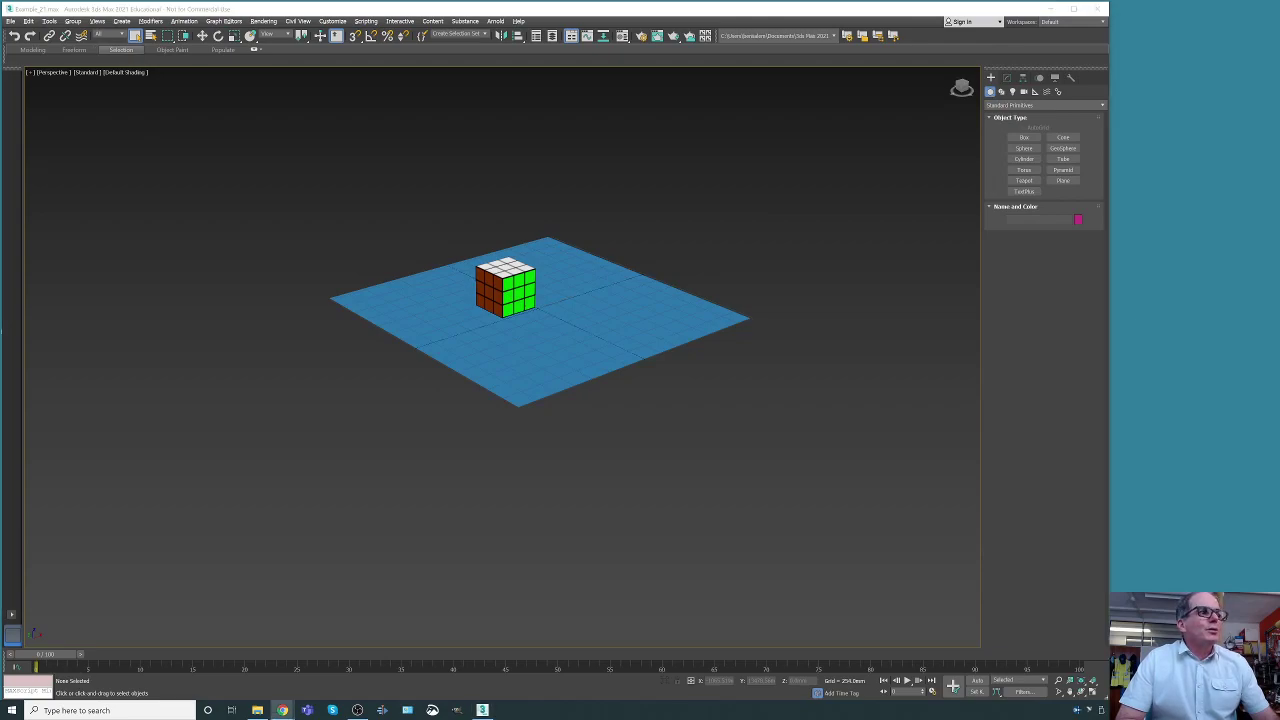
pyautogui.click(991, 80)
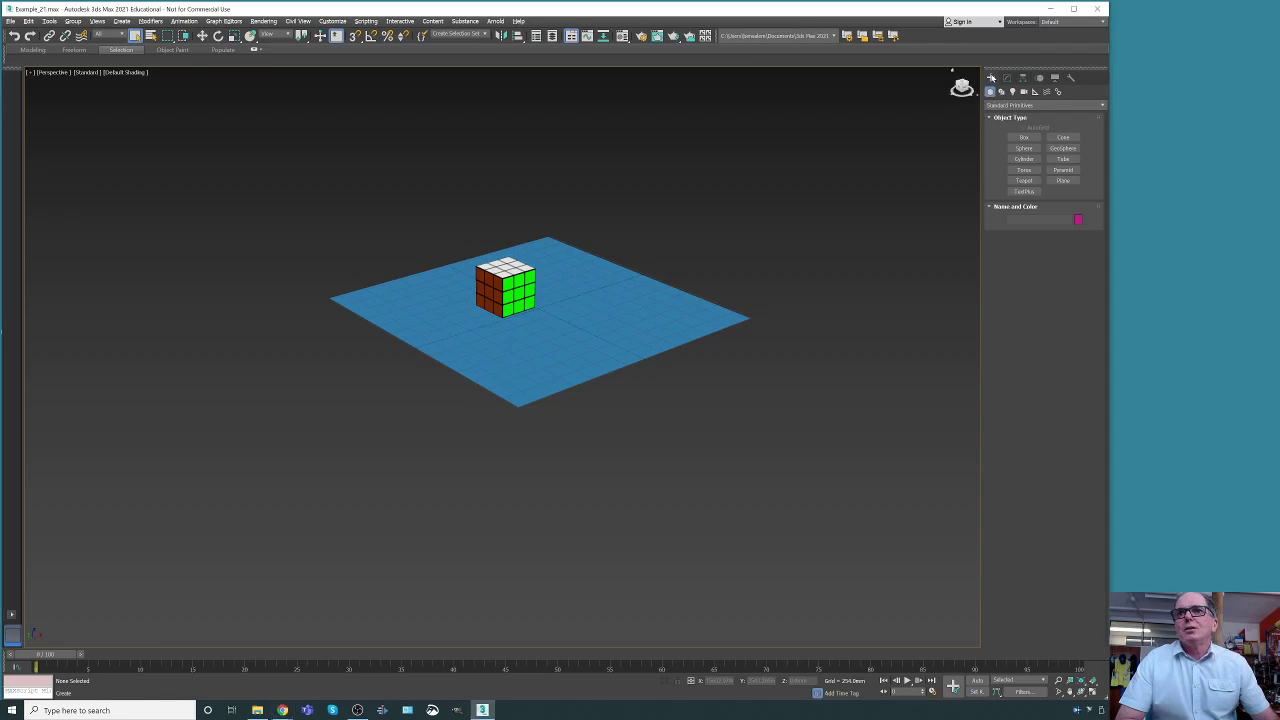
pyautogui.click(1012, 92)
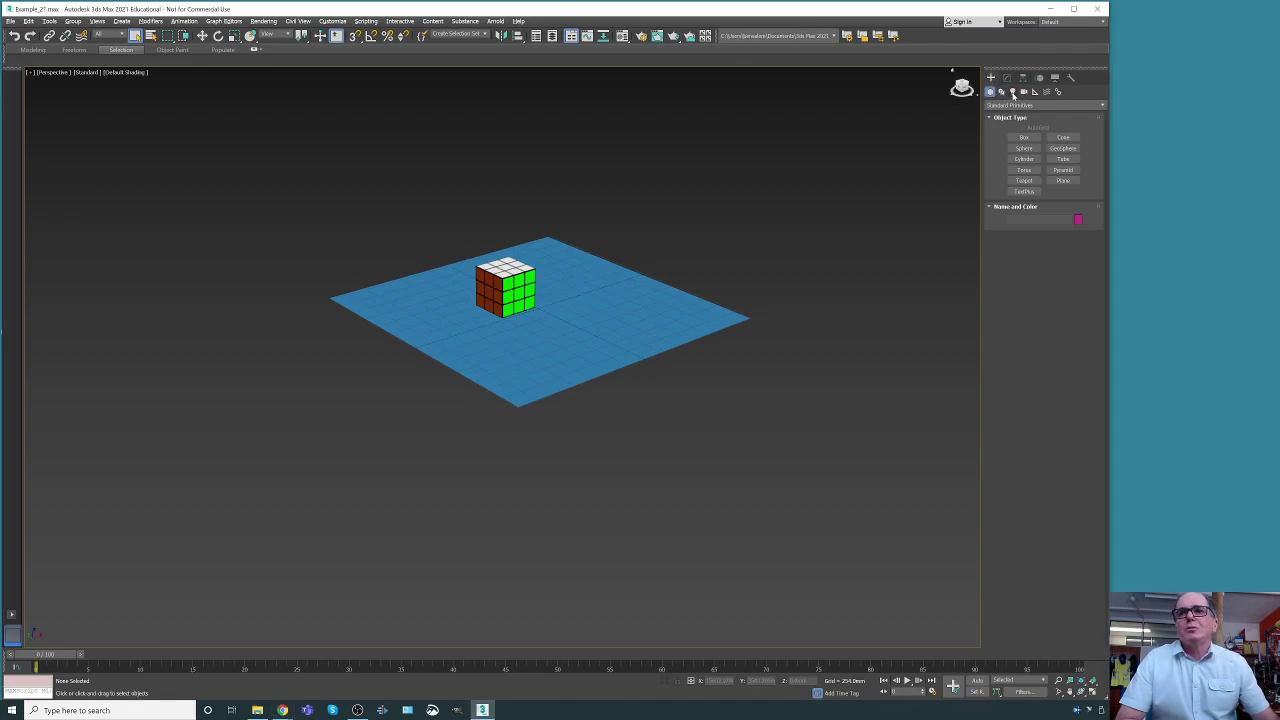
pyautogui.click(1101, 105)
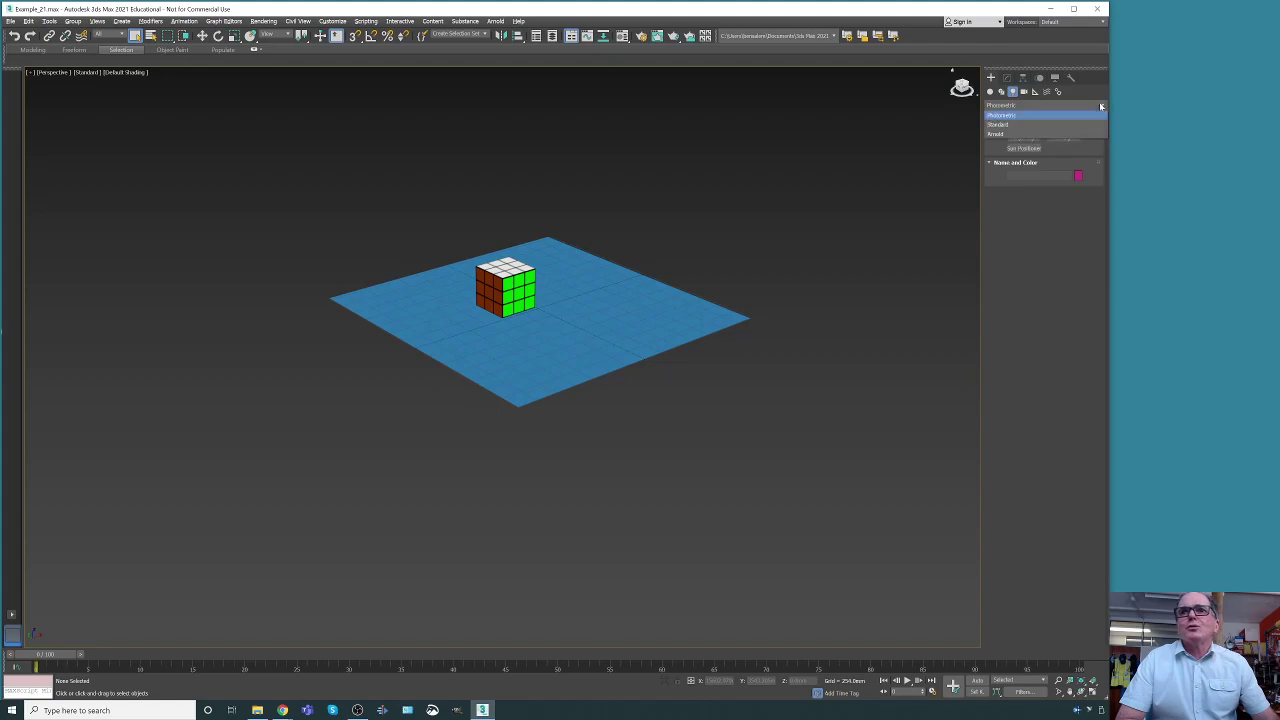
pyautogui.click(1027, 116)
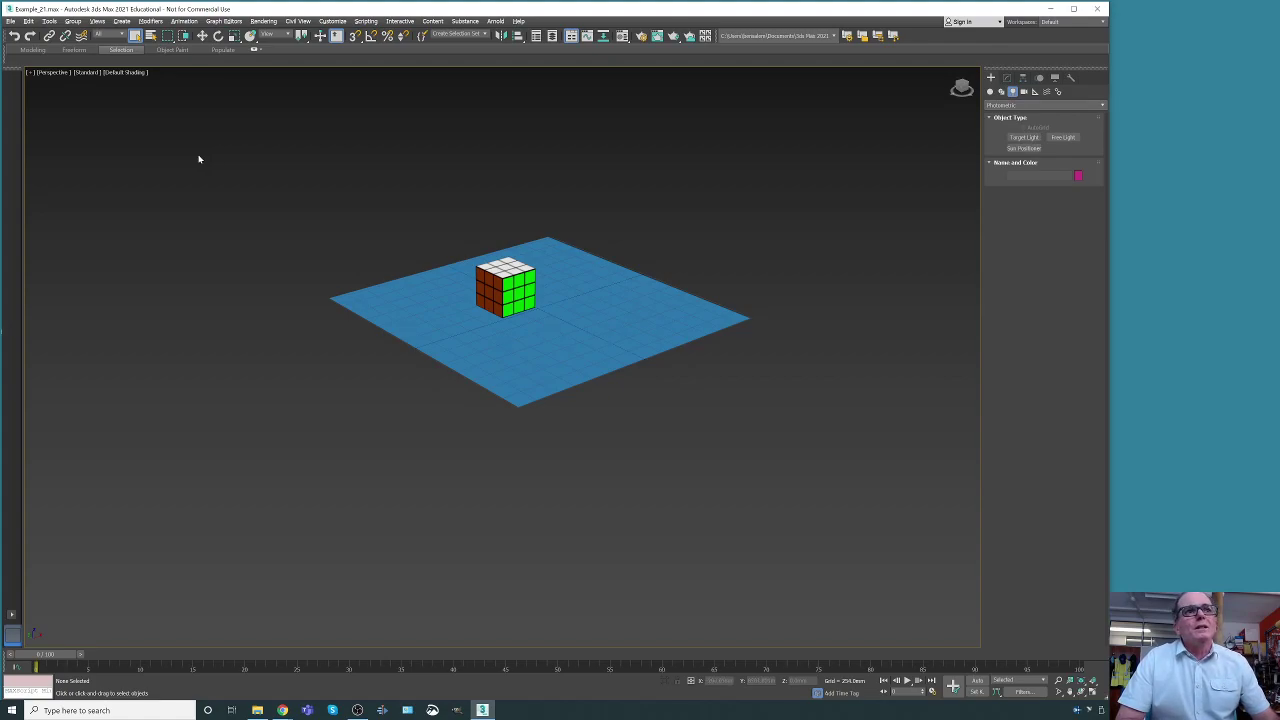
pyautogui.moveTo(223, 171); pyautogui.dragTo(346, 204)
pyautogui.click(1038, 138)
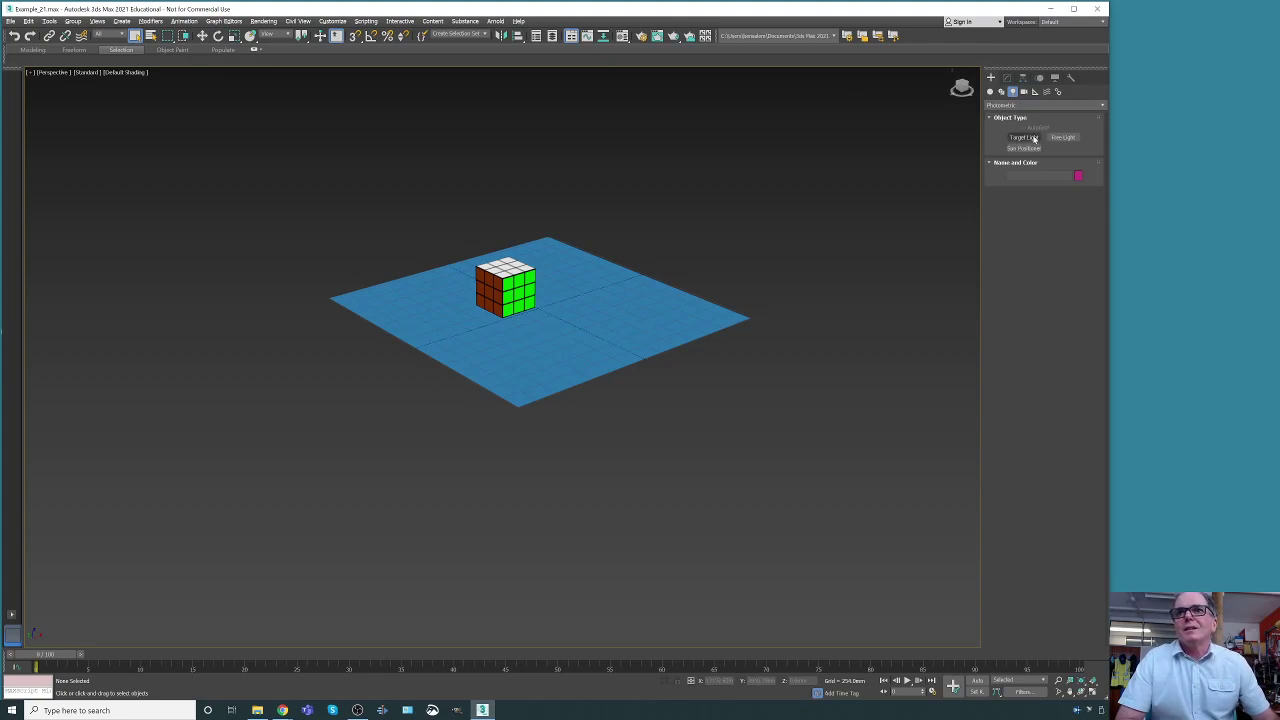
pyautogui.moveTo(232, 138); pyautogui.dragTo(508, 296)
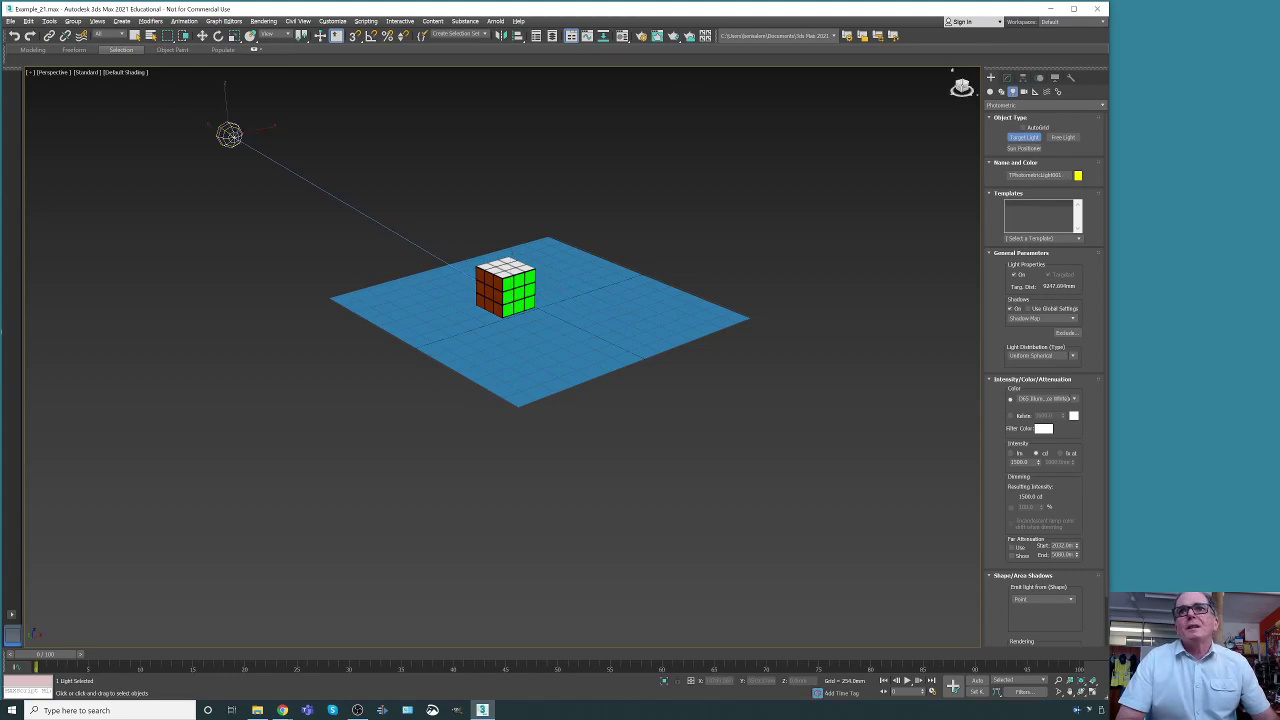
# - Restore the four-viewport layout and clear the light selection with the Move tool active
pyautogui.moveTo(961, 88)
pyautogui.mouseDown()
pyautogui.moveTo(957, 100)
pyautogui.moveTo(963, 88)
pyautogui.mouseUp()
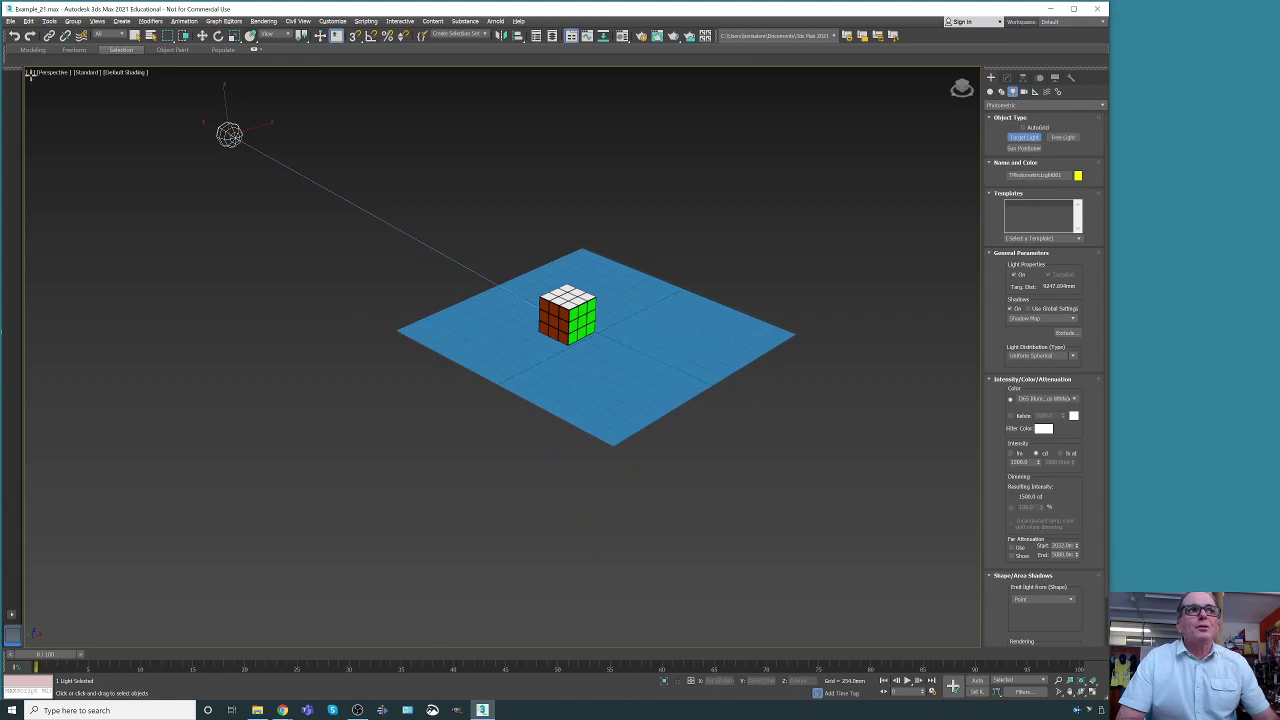
pyautogui.click(30, 72)
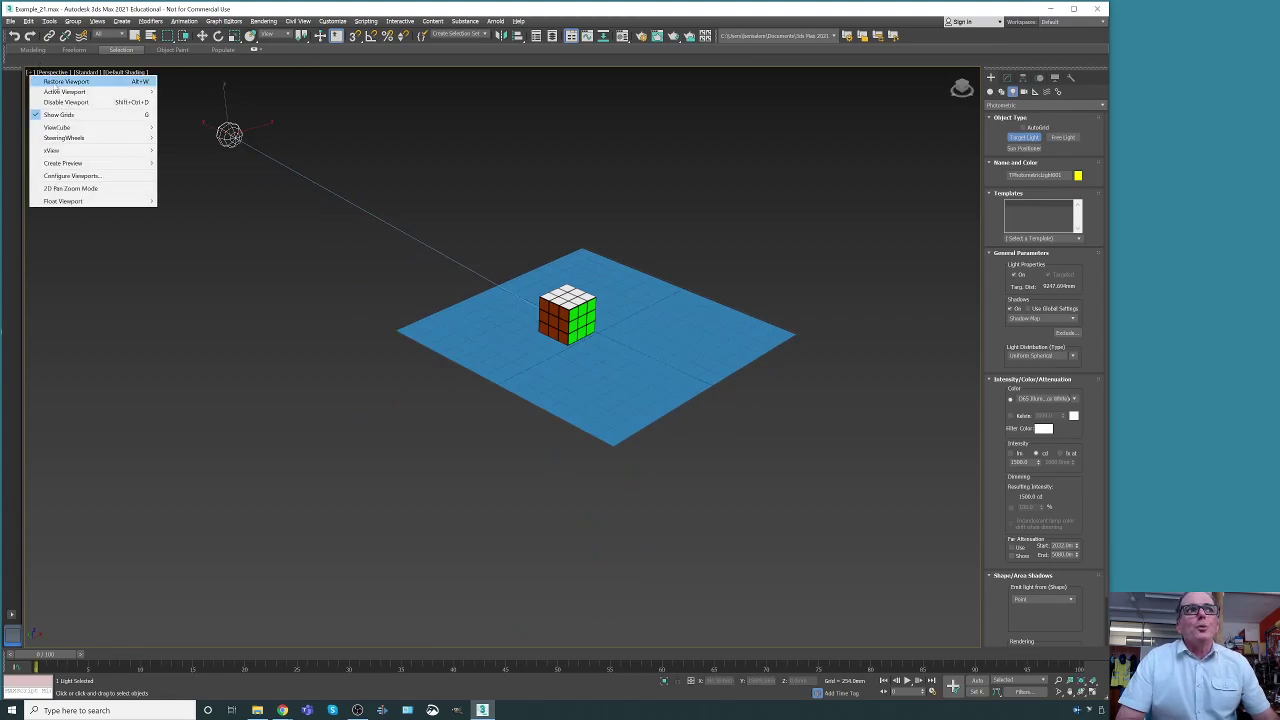
pyautogui.click(60, 82)
pyautogui.scroll(-7, 408, 262)
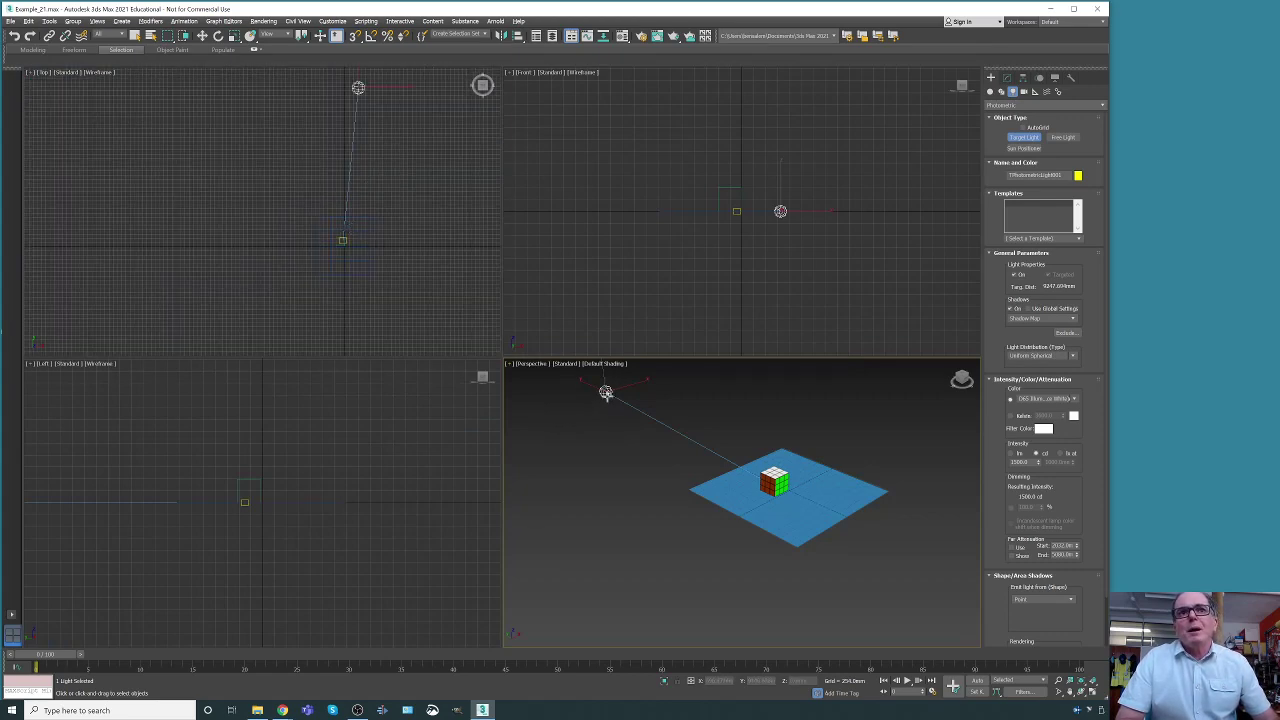
pyautogui.click(203, 36)
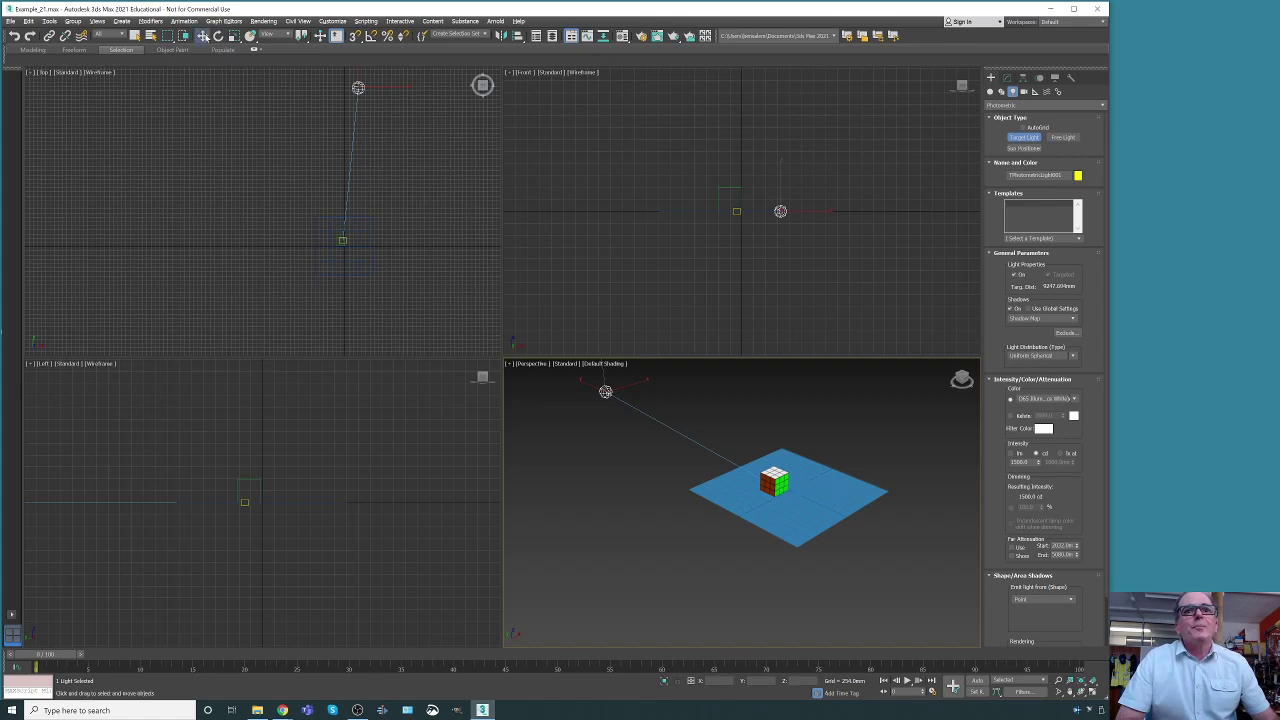
pyautogui.click(508, 368)
pyautogui.click(670, 406)
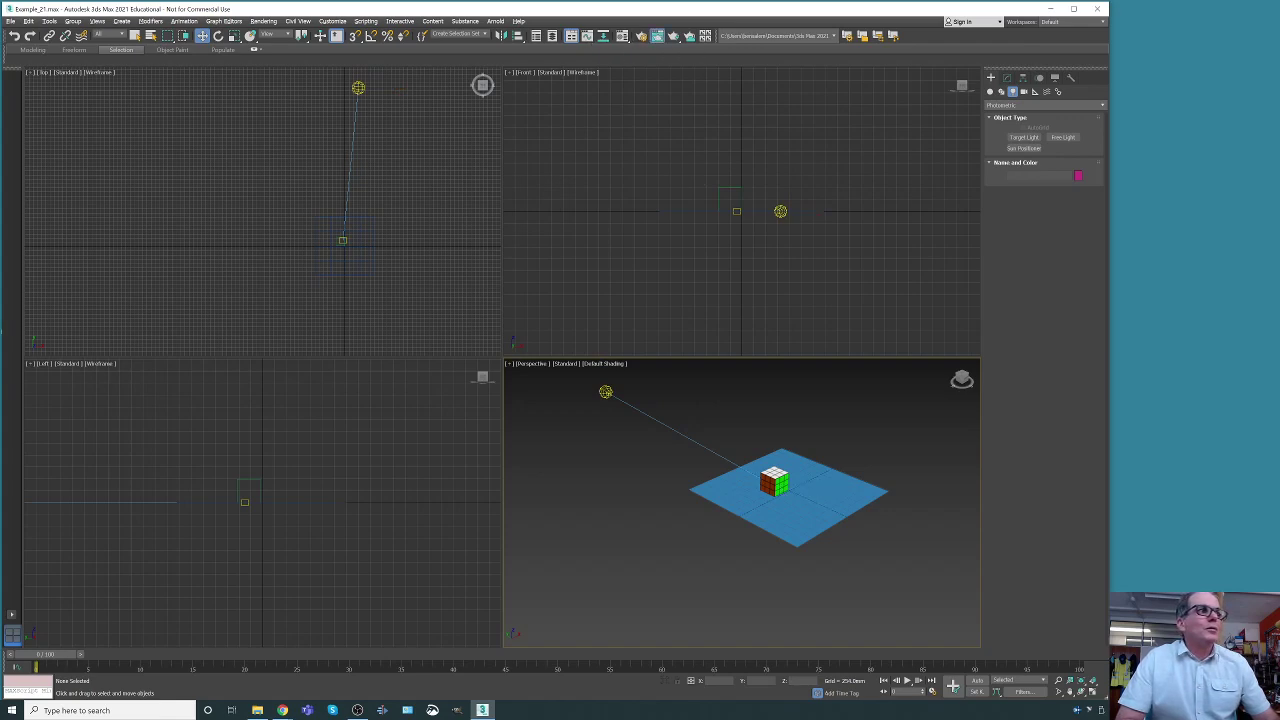
# - Render the Perspective view with the missing map message suppressed, and close the rendered frame after checking the lighting
pyautogui.click(657, 35)
pyautogui.click(420, 113)
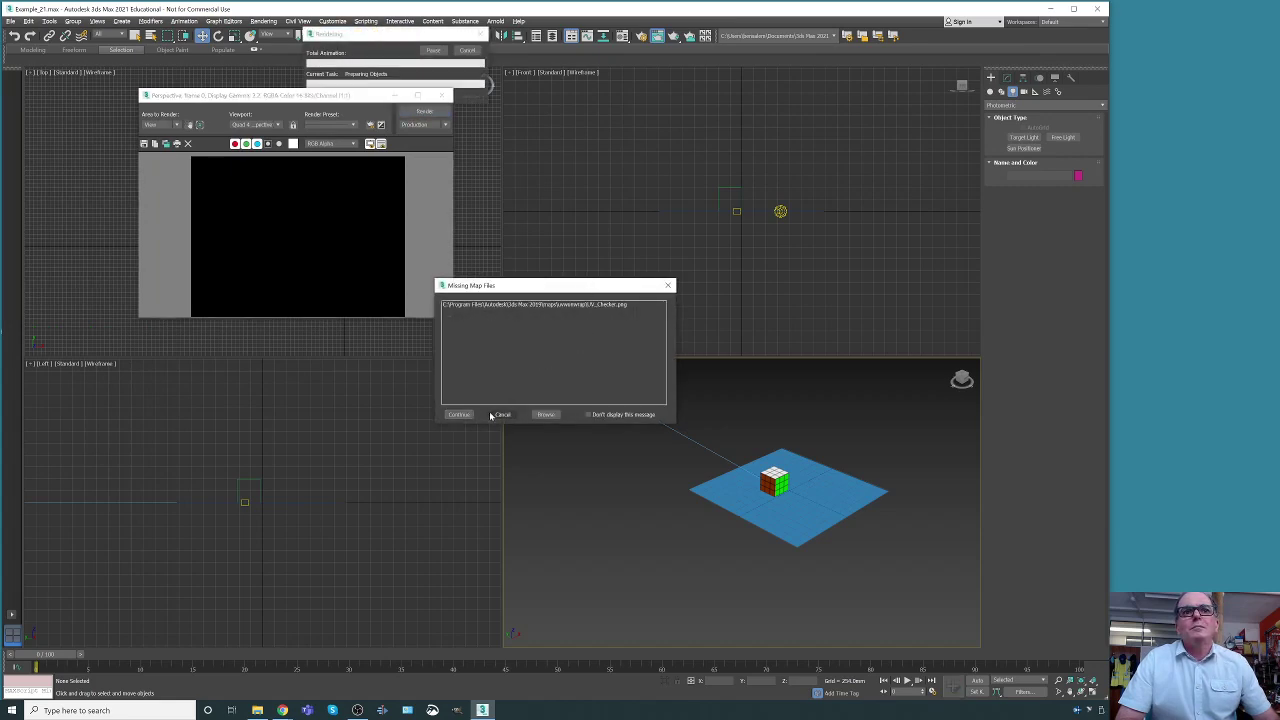
pyautogui.click(588, 414)
pyautogui.click(457, 414)
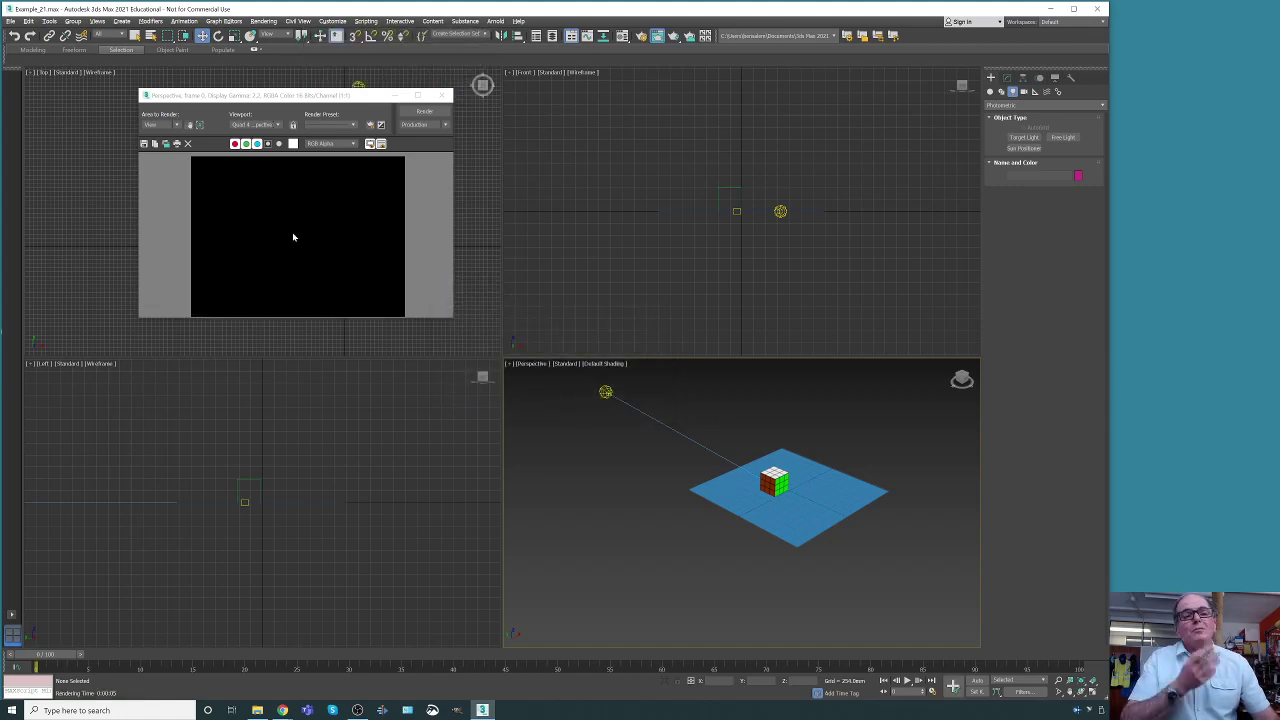
pyautogui.click(443, 97)
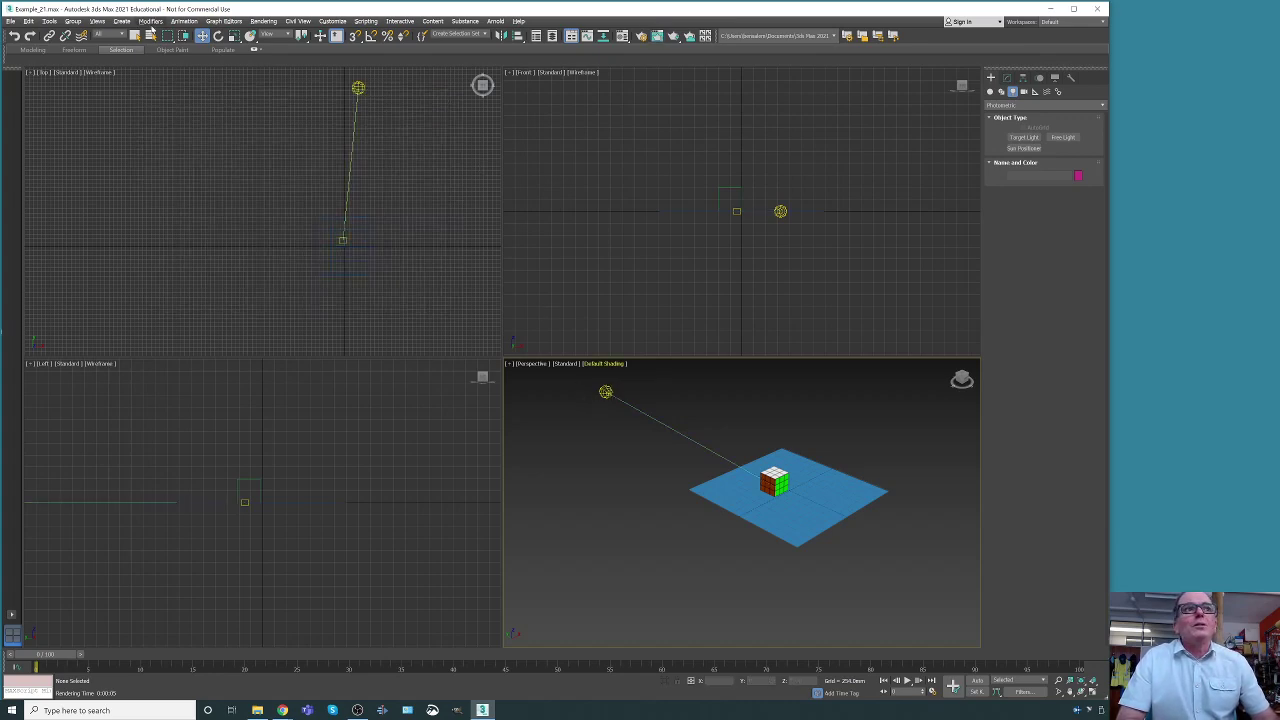
# - Move the target light above the ground plane and in front of the Rubik's cube, keeping its target on the cube
pyautogui.click(606, 391)
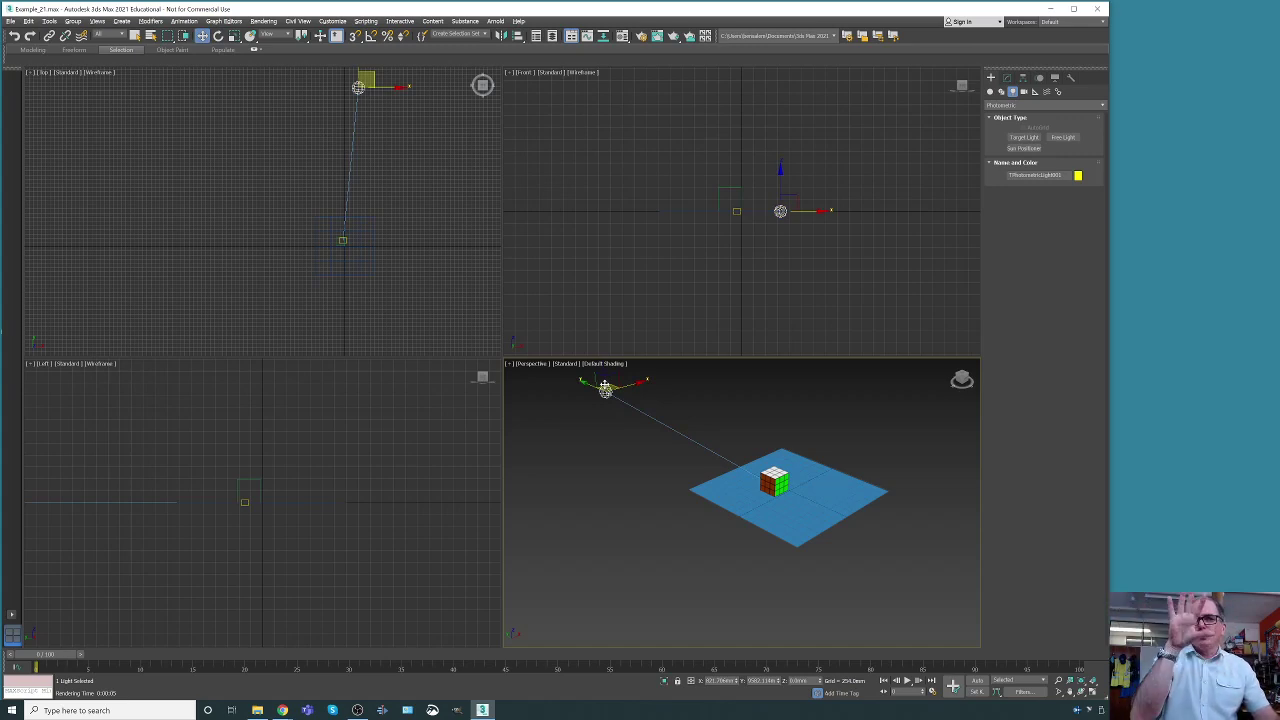
pyautogui.moveTo(605, 388); pyautogui.dragTo(805, 466)
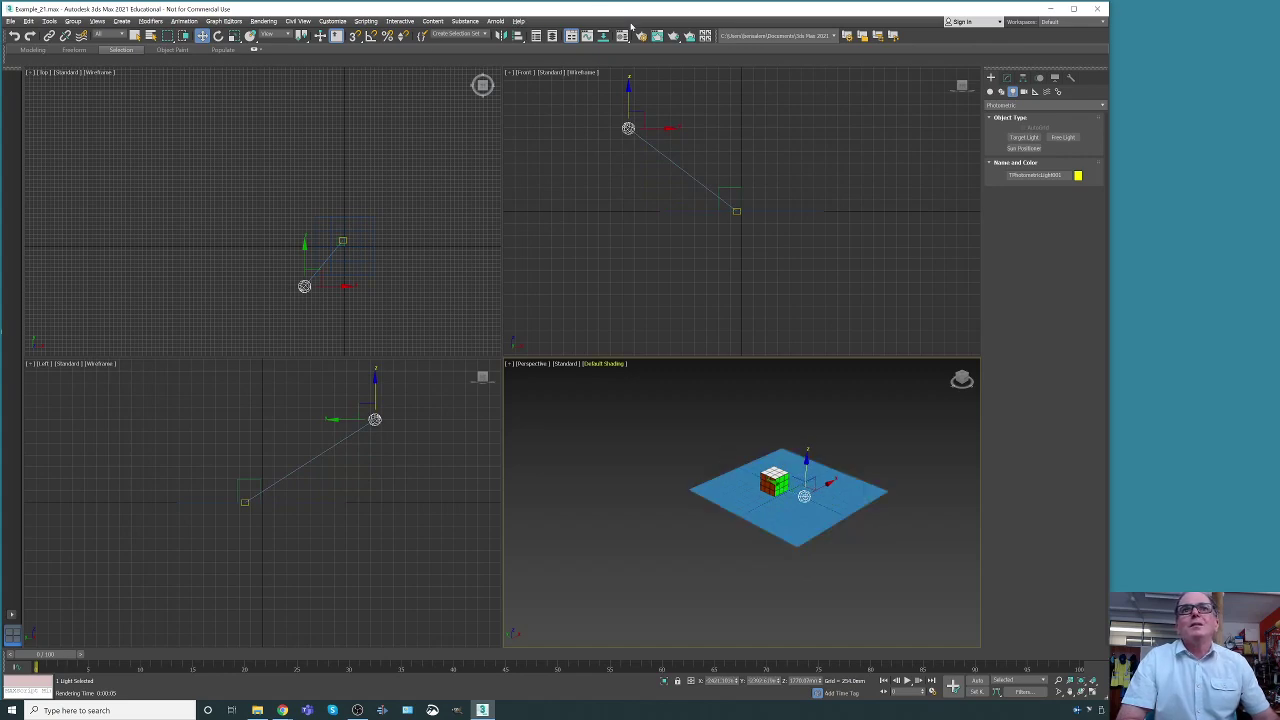
# - Render the Perspective view to check the lighting from the light's new position, and close the rendered frame
pyautogui.click(658, 36)
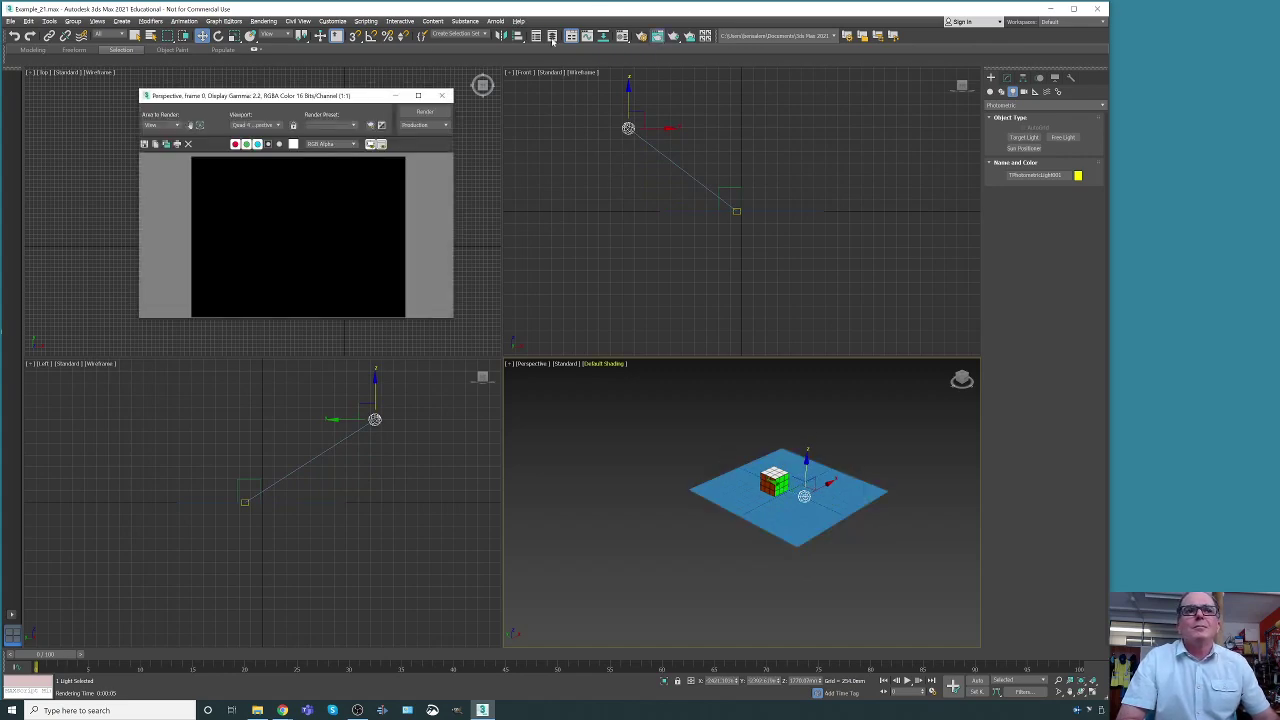
pyautogui.click(422, 112)
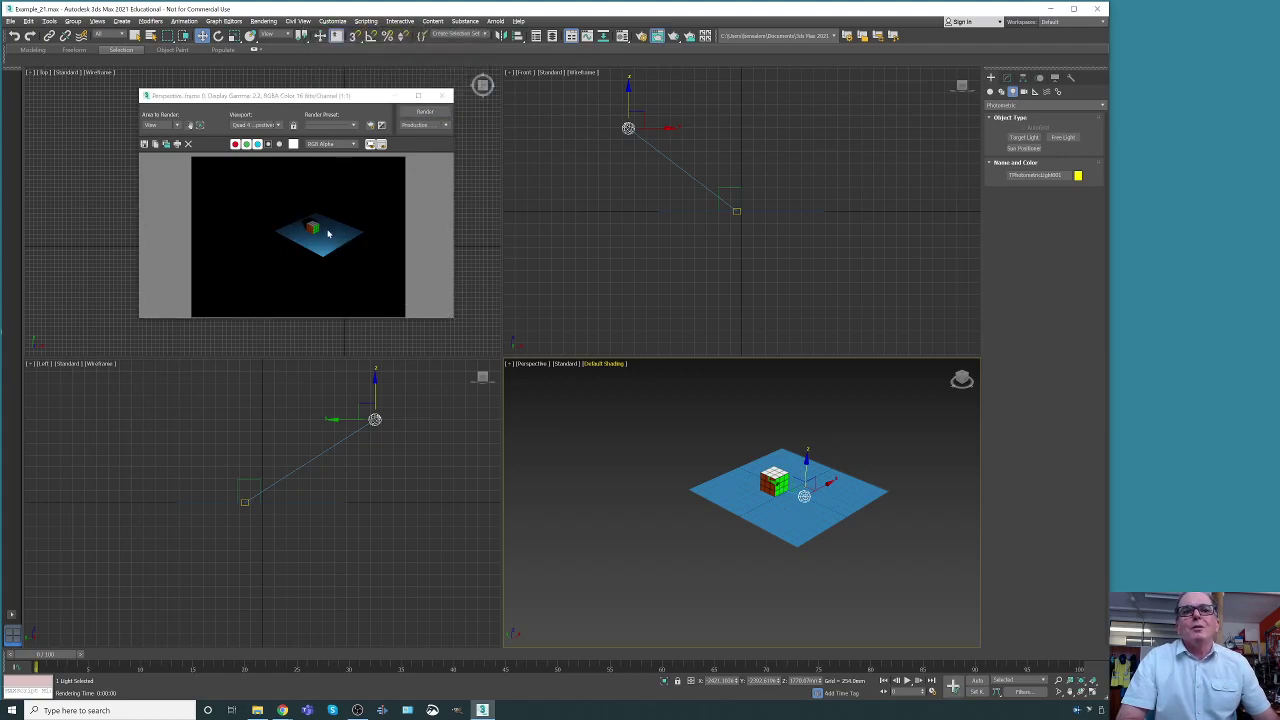
pyautogui.click(443, 95)
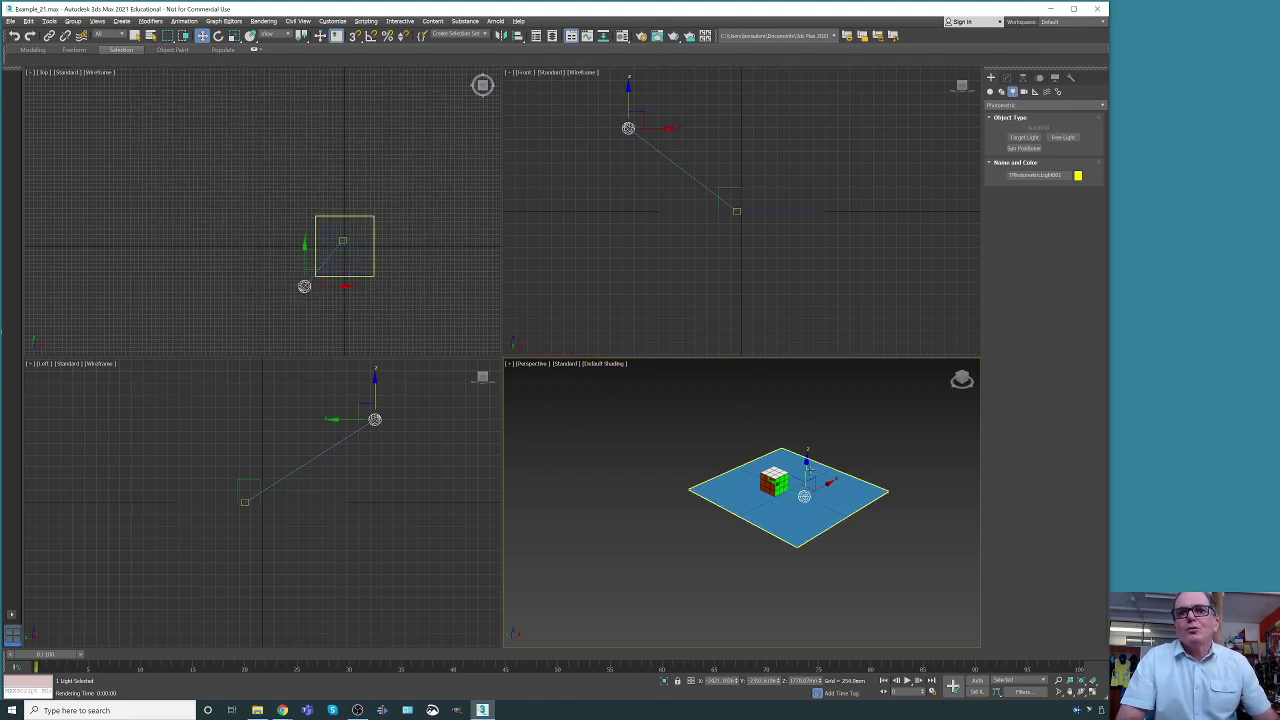
# - Raise the photometric light higher above the ground plane and move its target up and sideways onto the body of the Rubik's cube
pyautogui.moveTo(807, 463); pyautogui.dragTo(807, 431)
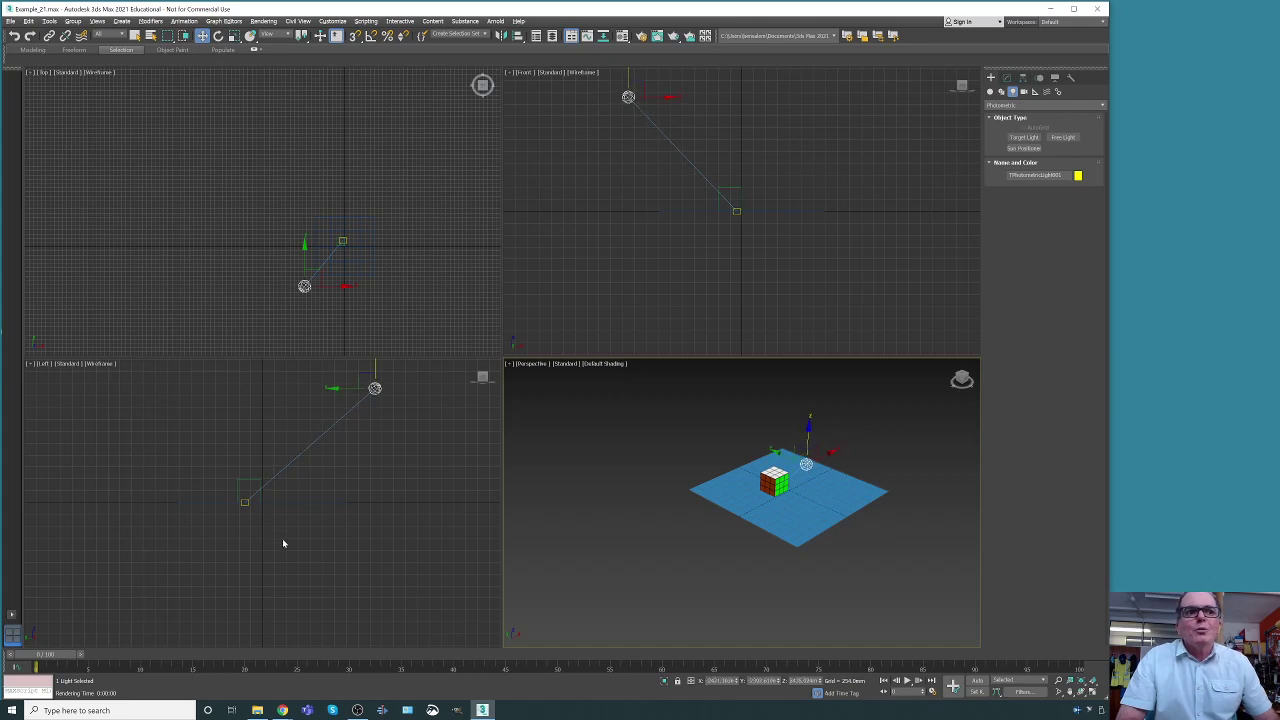
pyautogui.click(244, 502)
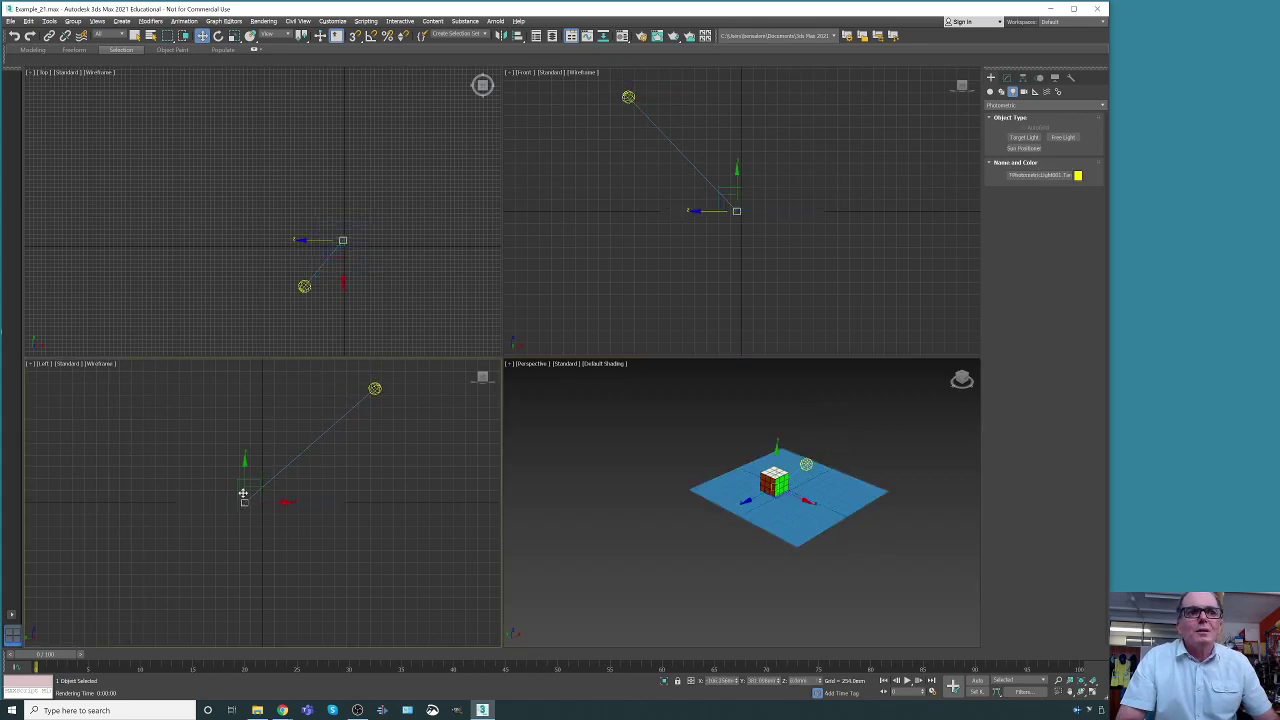
pyautogui.click(246, 501)
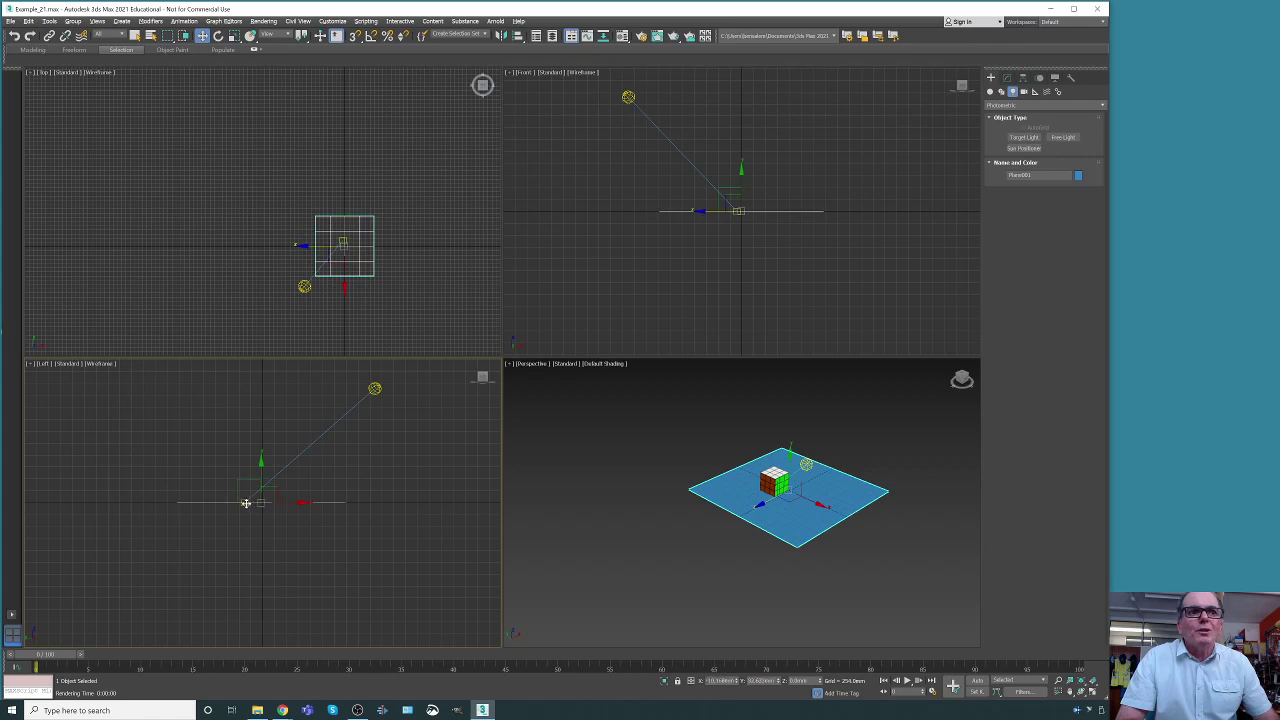
pyautogui.click(242, 504)
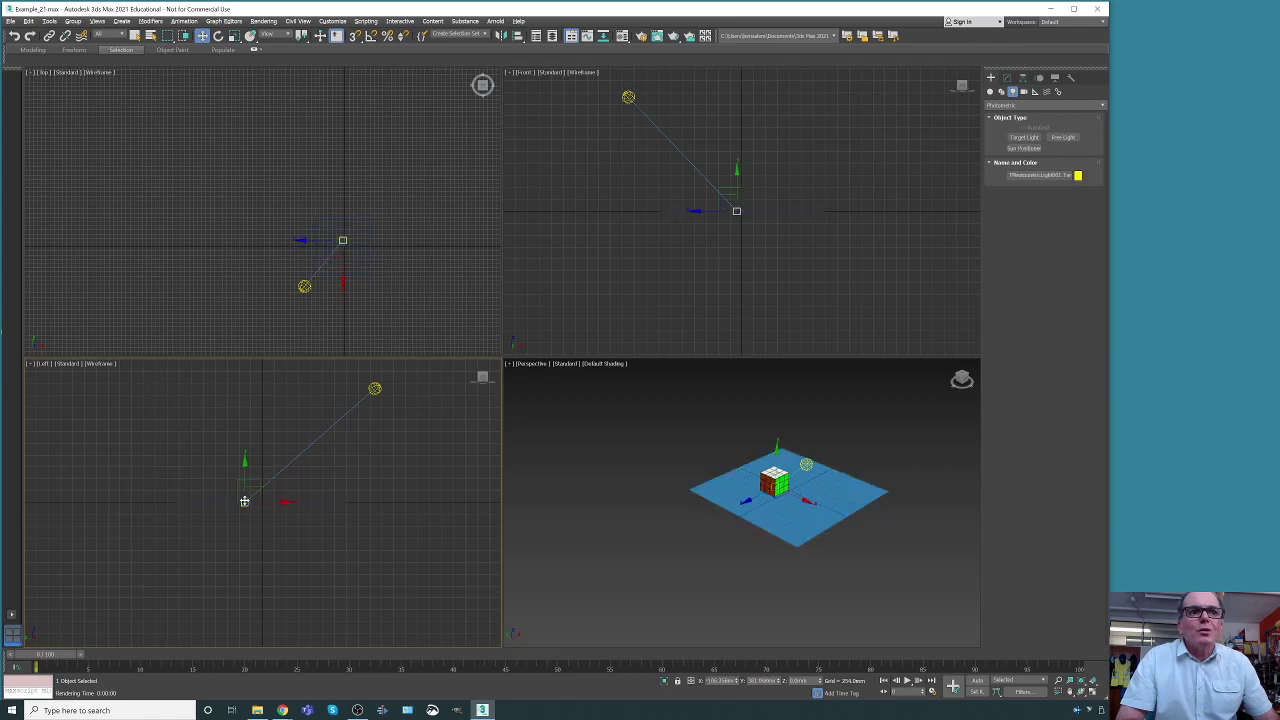
pyautogui.moveTo(254, 489); pyautogui.dragTo(260, 474)
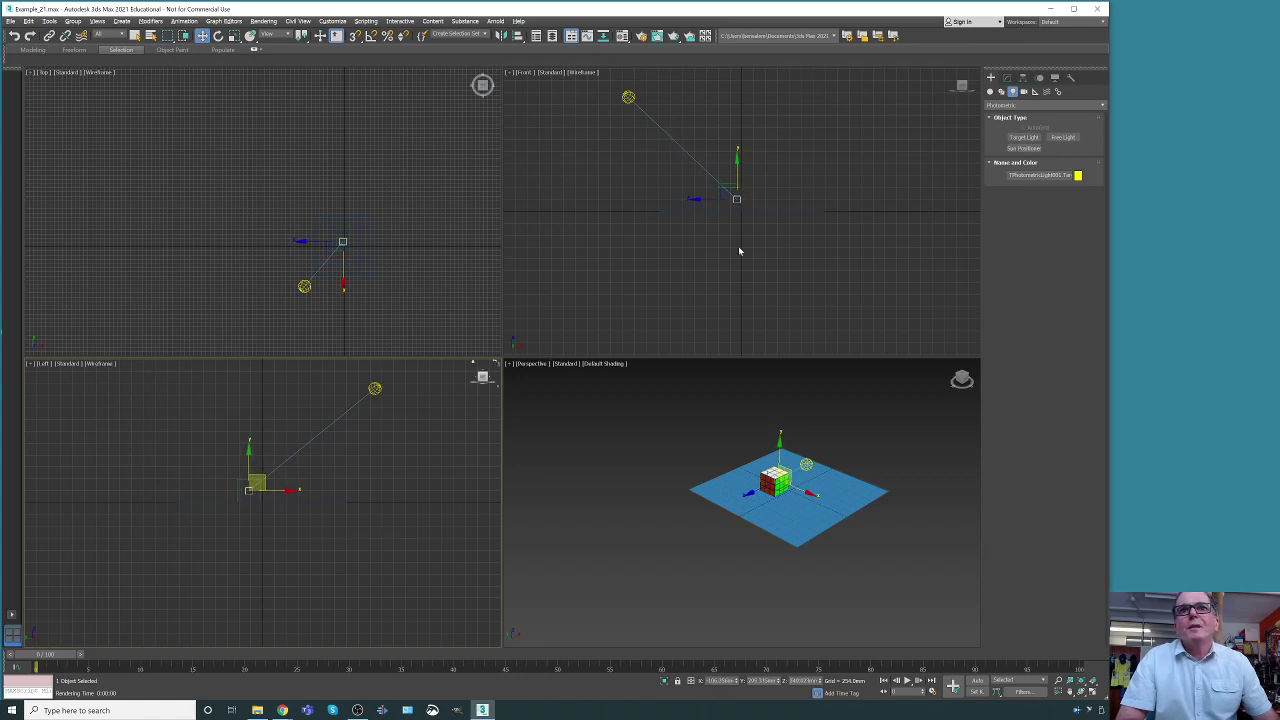
pyautogui.click(712, 197)
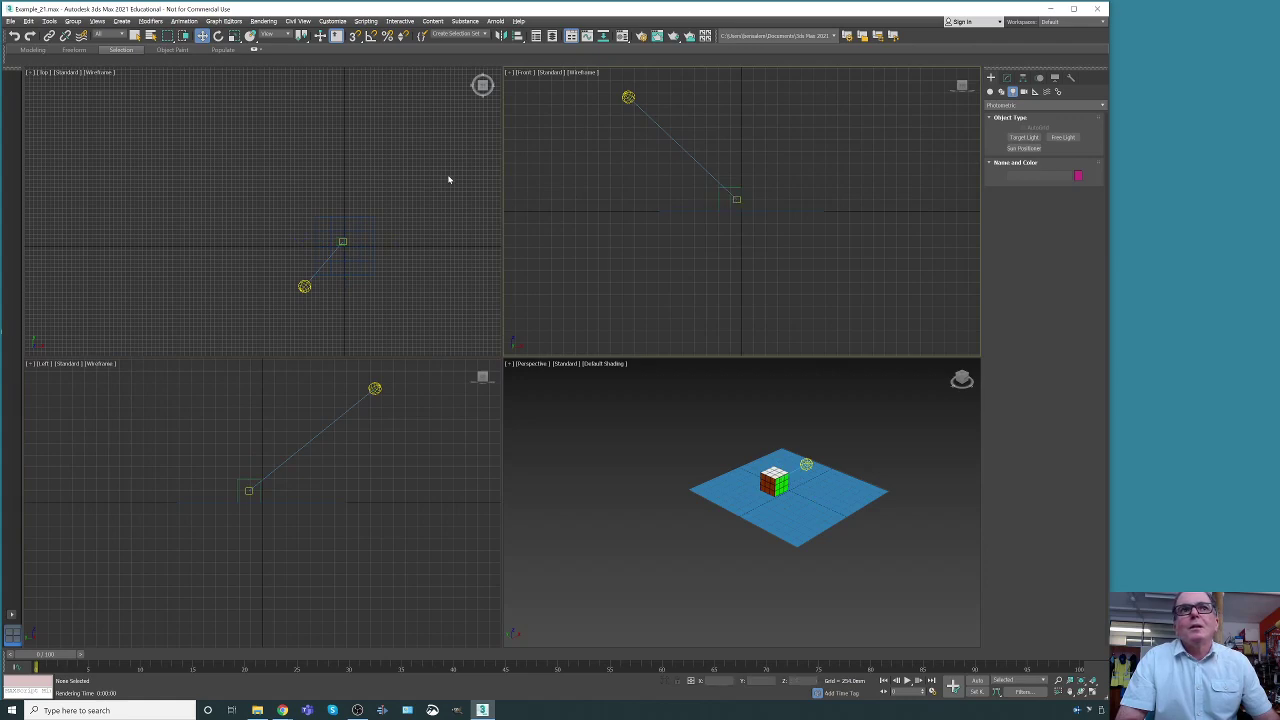
pyautogui.click(735, 199)
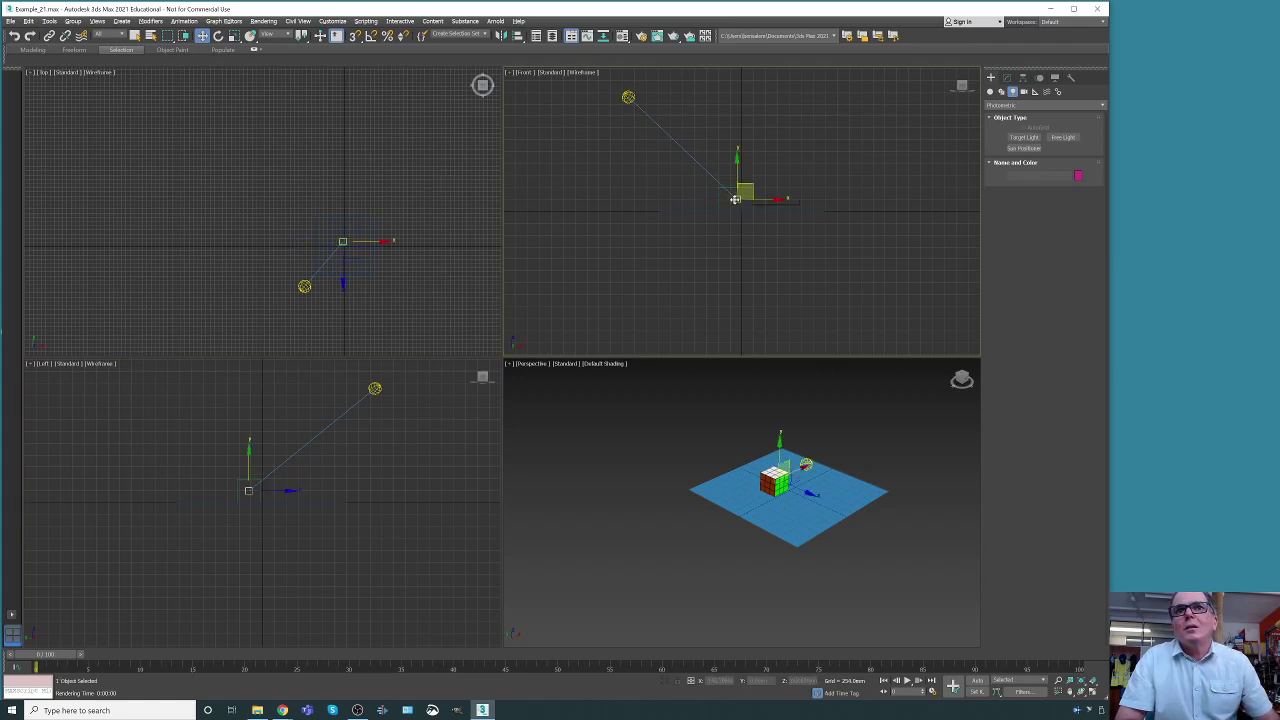
pyautogui.moveTo(733, 199); pyautogui.dragTo(728, 199)
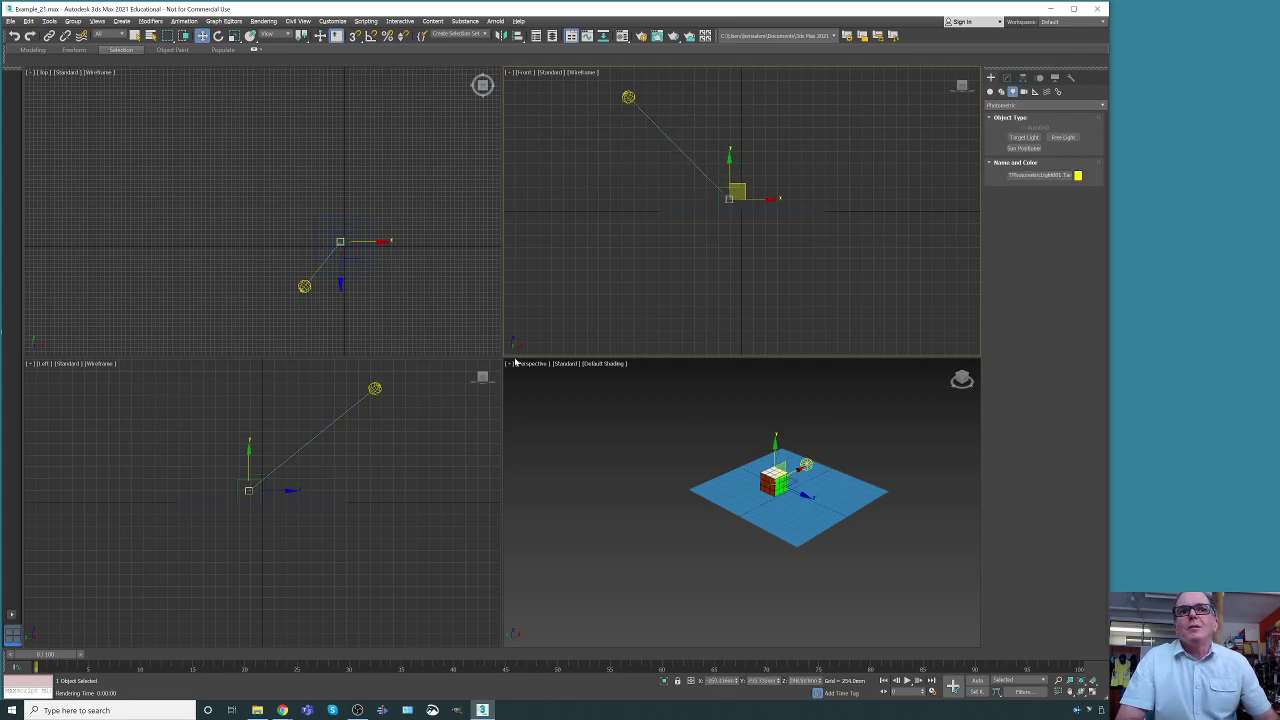
# - Clear the selection, render the Perspective view, inspect the result in an enlarged rendered frame window, and close it
pyautogui.click(540, 418)
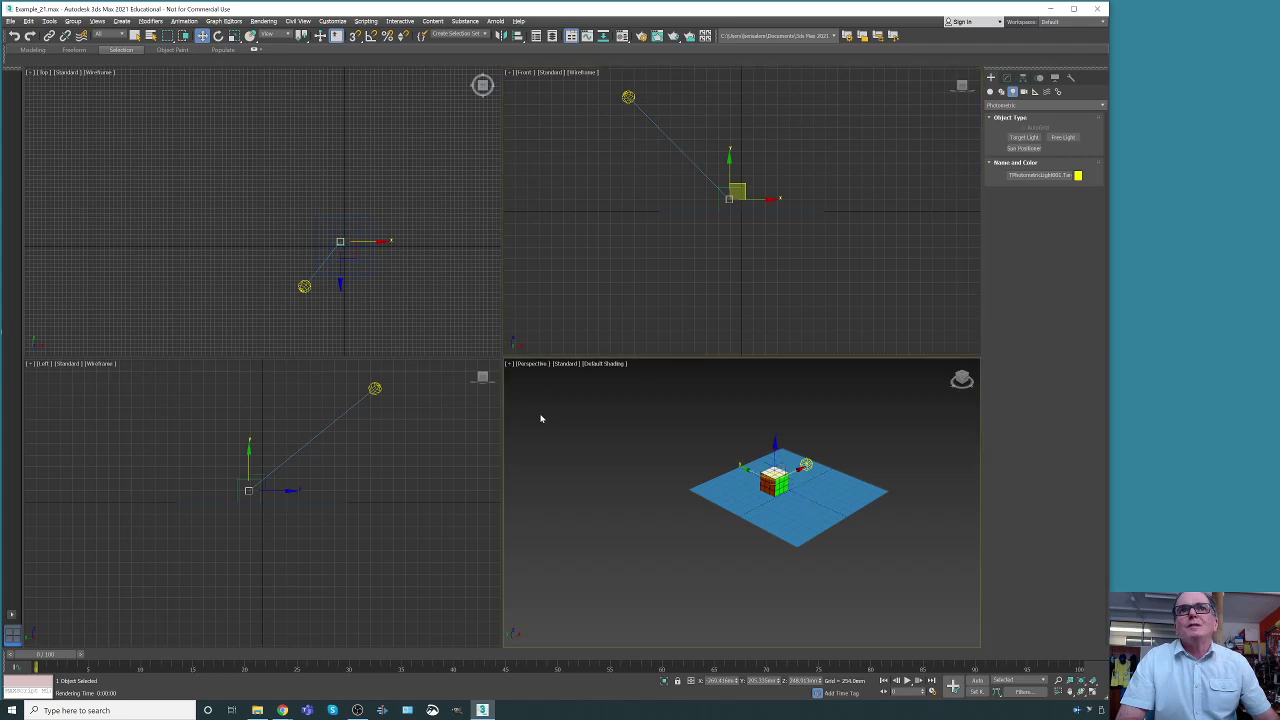
pyautogui.click(135, 35)
pyautogui.click(657, 35)
pyautogui.click(416, 114)
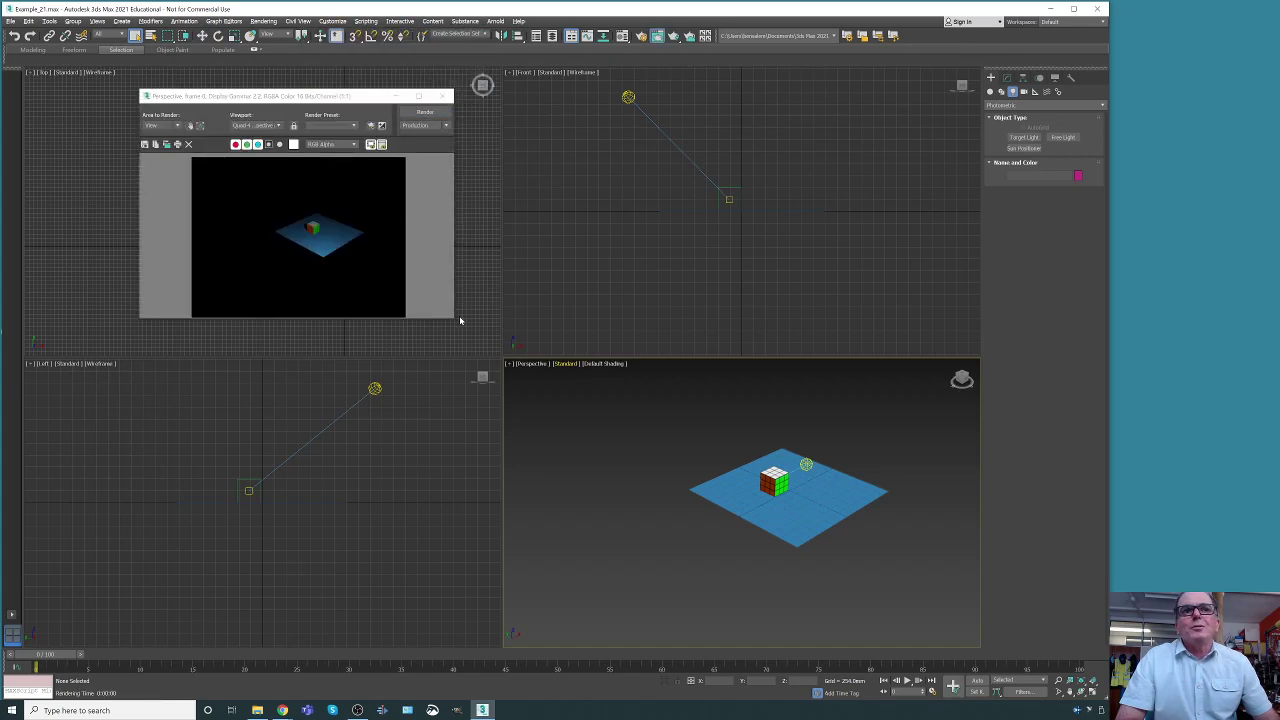
pyautogui.moveTo(453, 320); pyautogui.dragTo(538, 461)
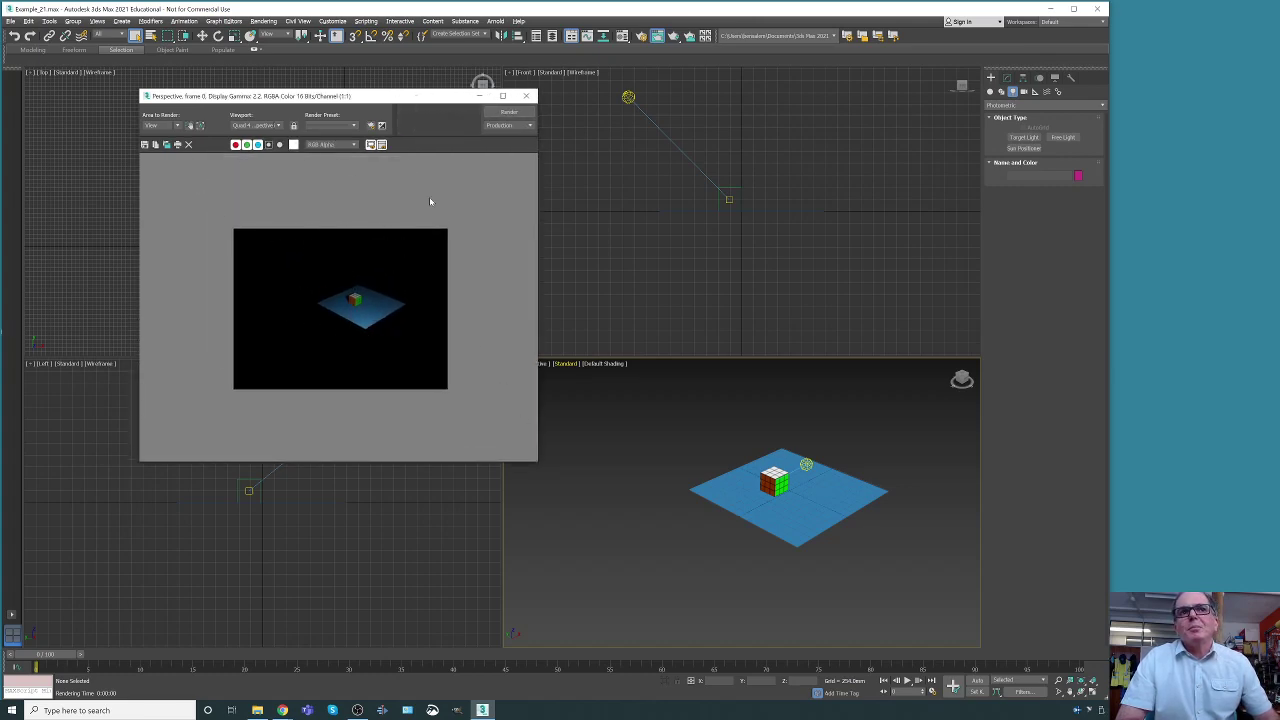
pyautogui.click(527, 97)
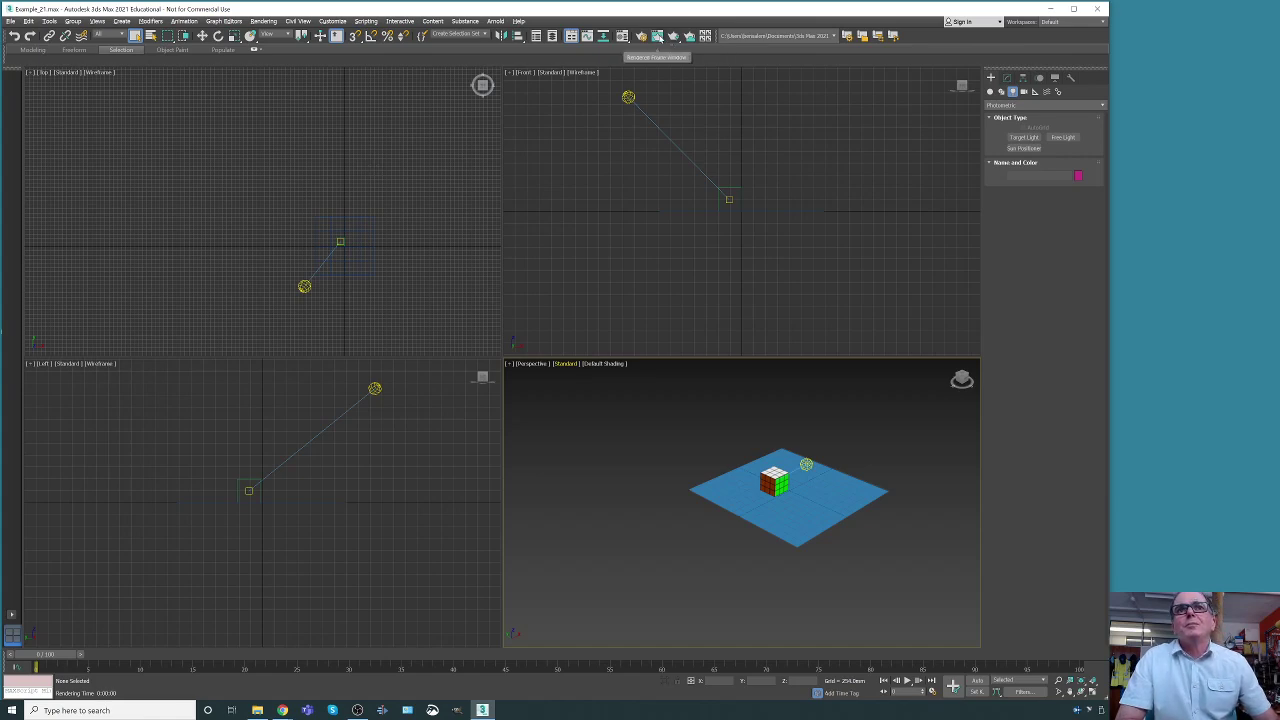
# - Reopen the rendered frame and save the image as a PNG file named Render_5_01 in the 3DS_MAx_Tutorials folder, accepting the PNG configuration
pyautogui.click(657, 36)
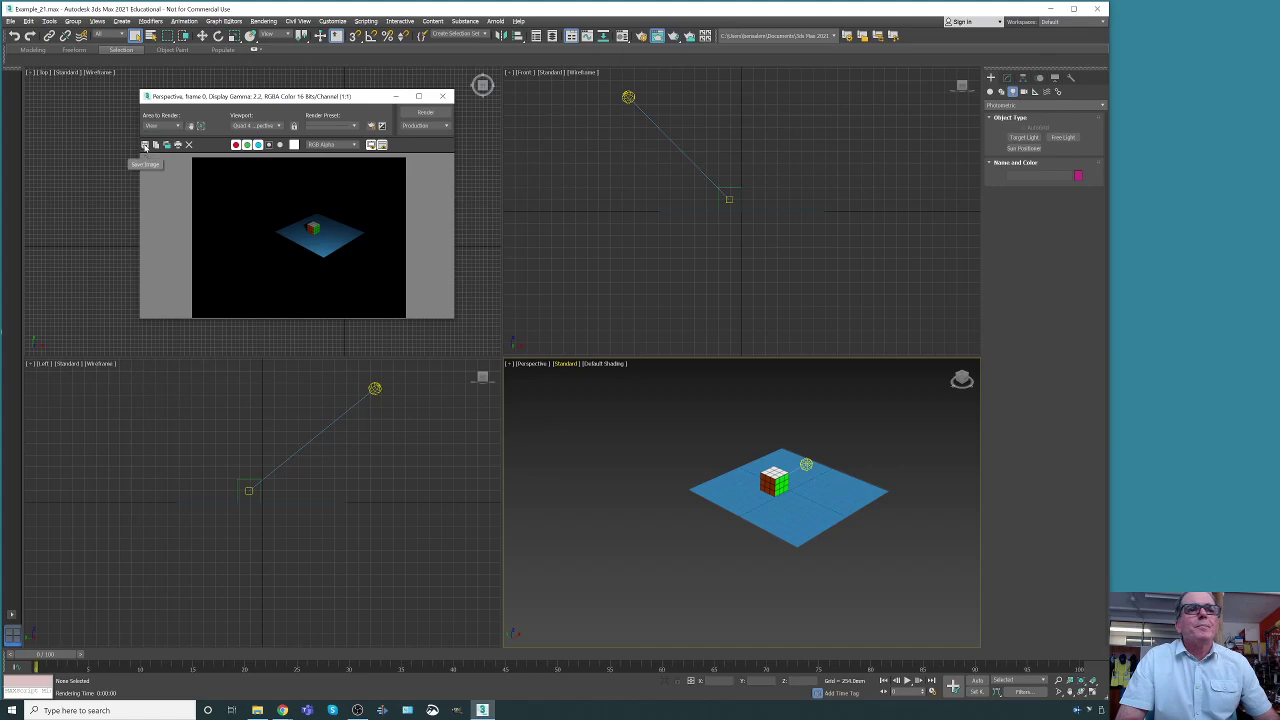
pyautogui.click(145, 145)
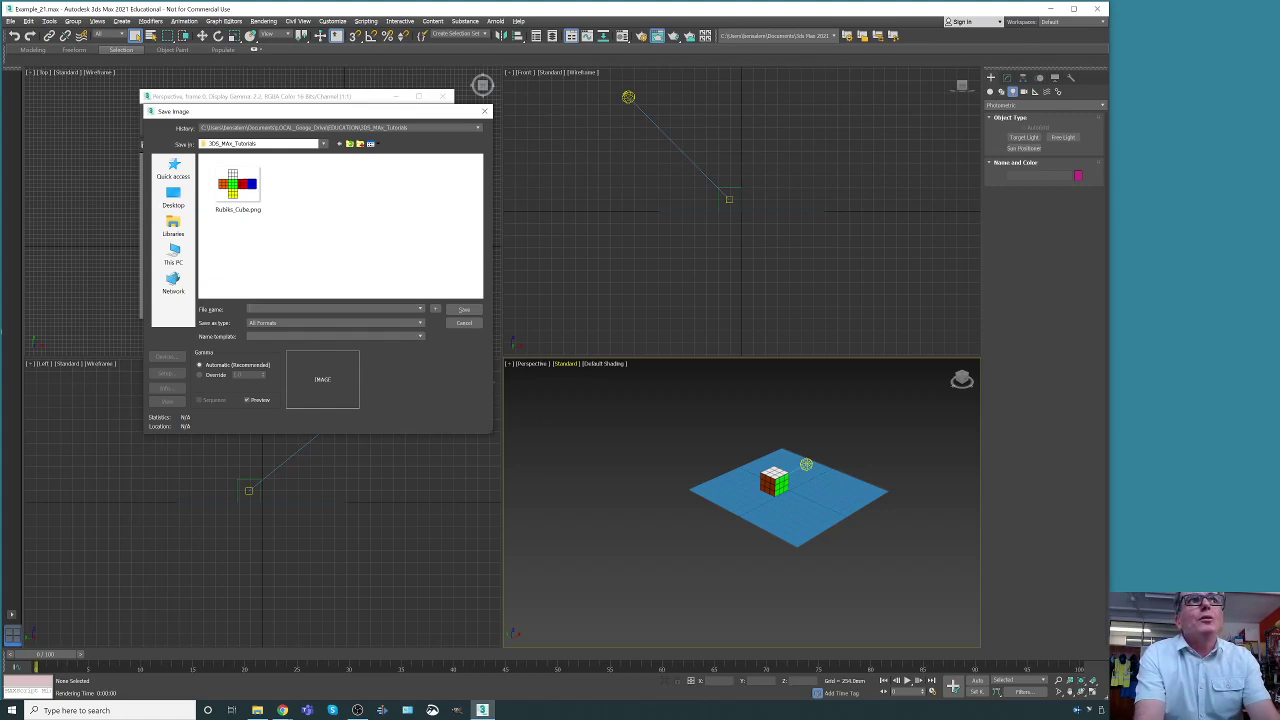
pyautogui.write('Rubik')
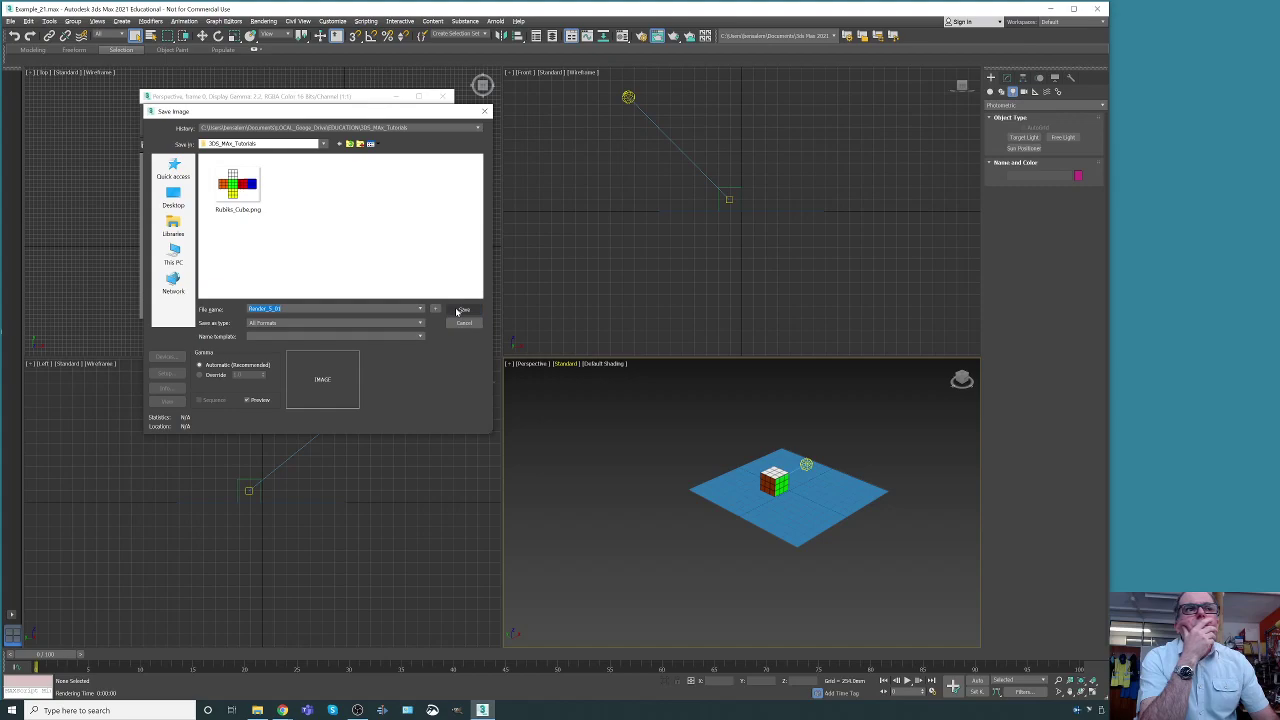
pyautogui.click(394, 325)
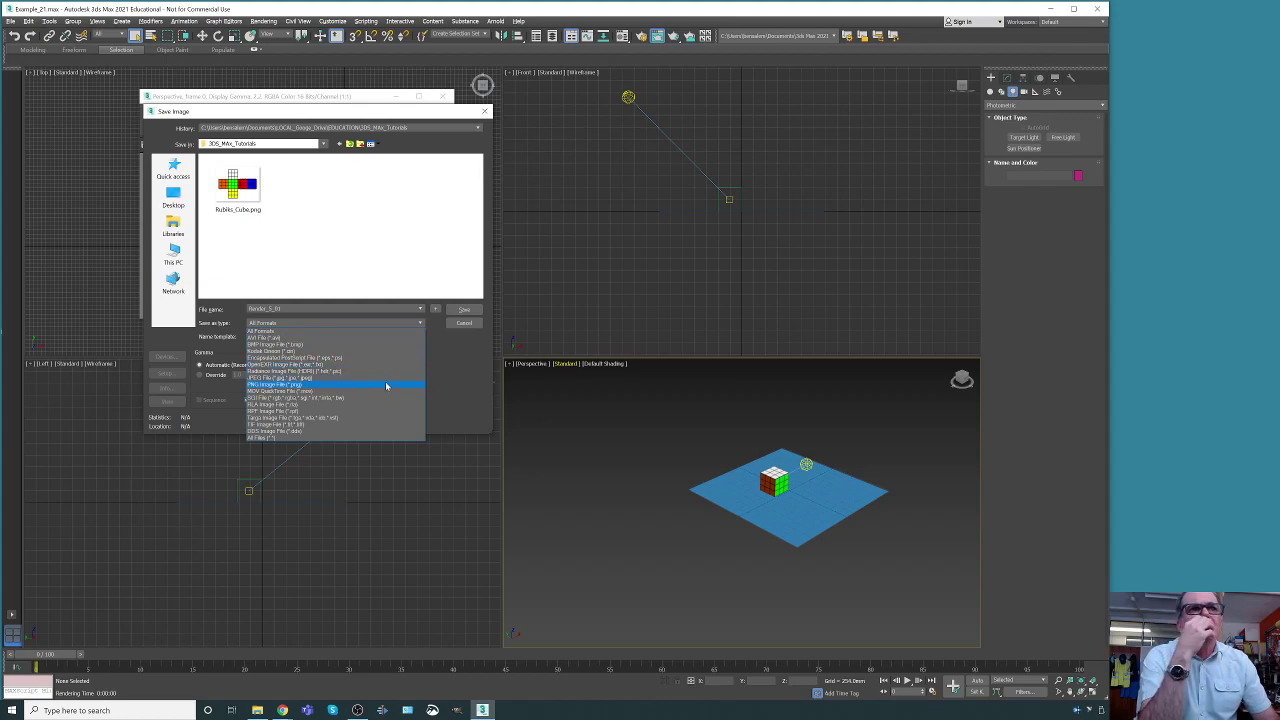
pyautogui.click(386, 384)
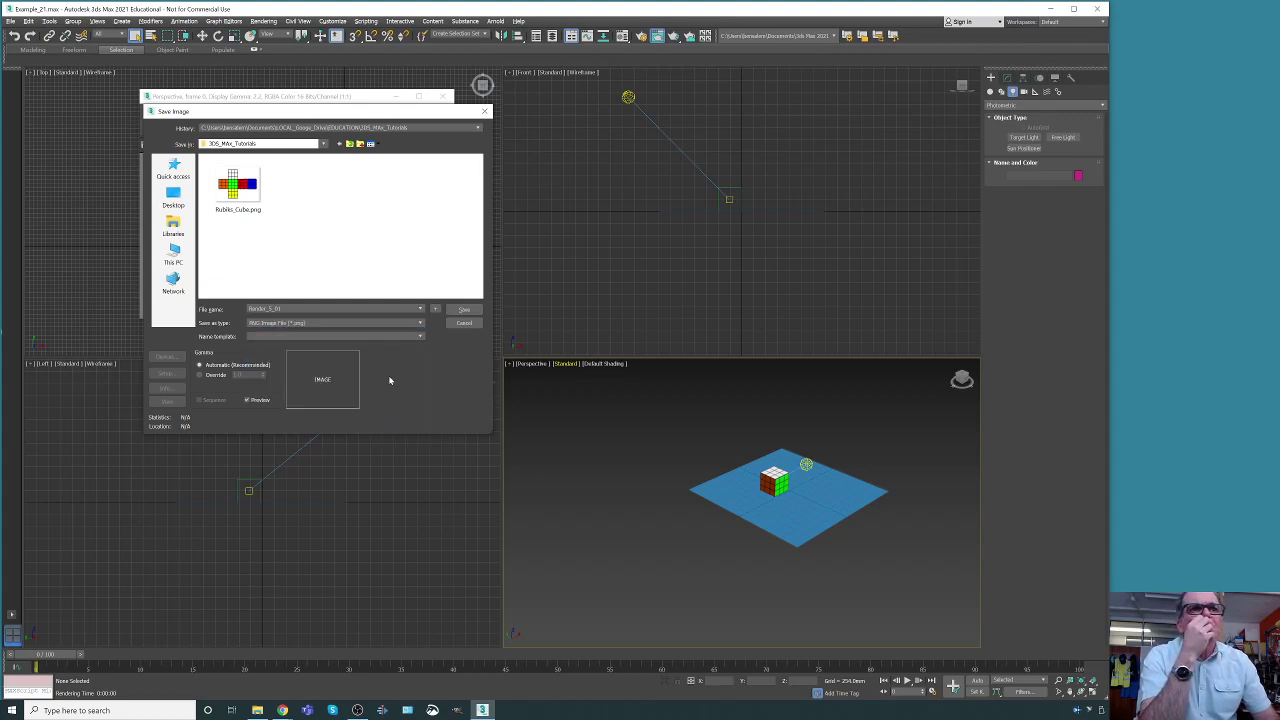
pyautogui.click(462, 310)
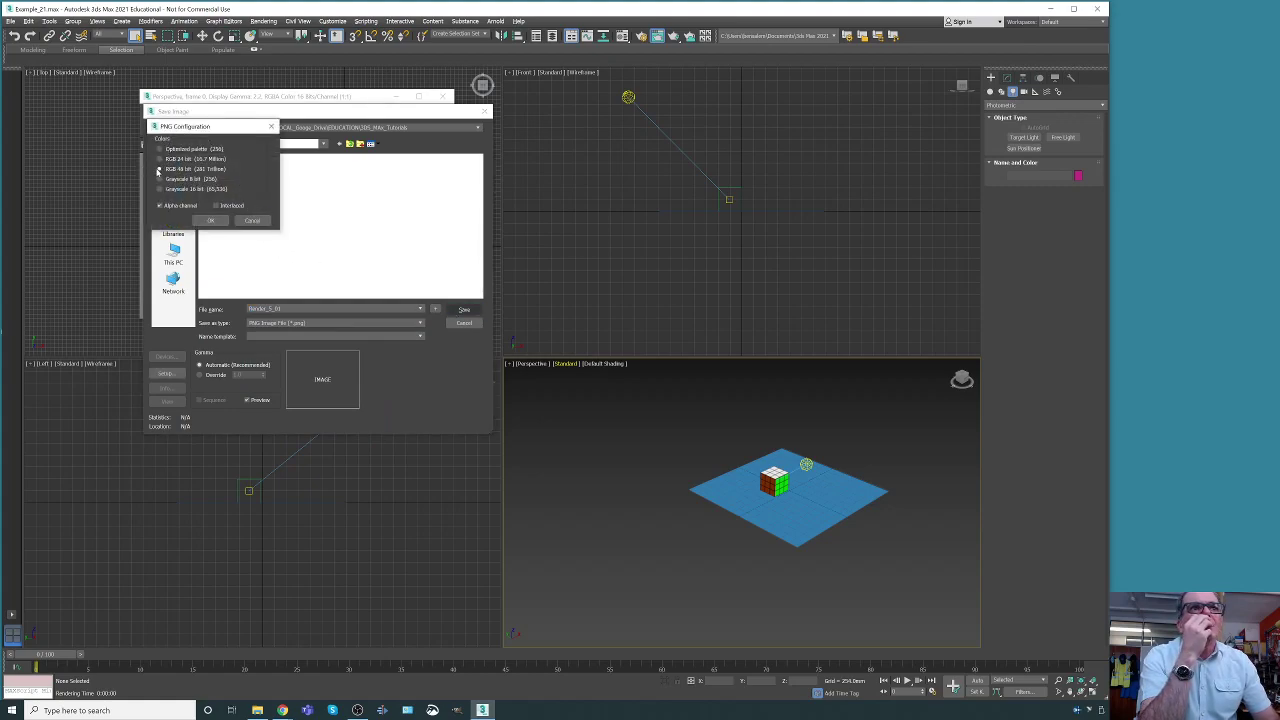
pyautogui.click(206, 220)
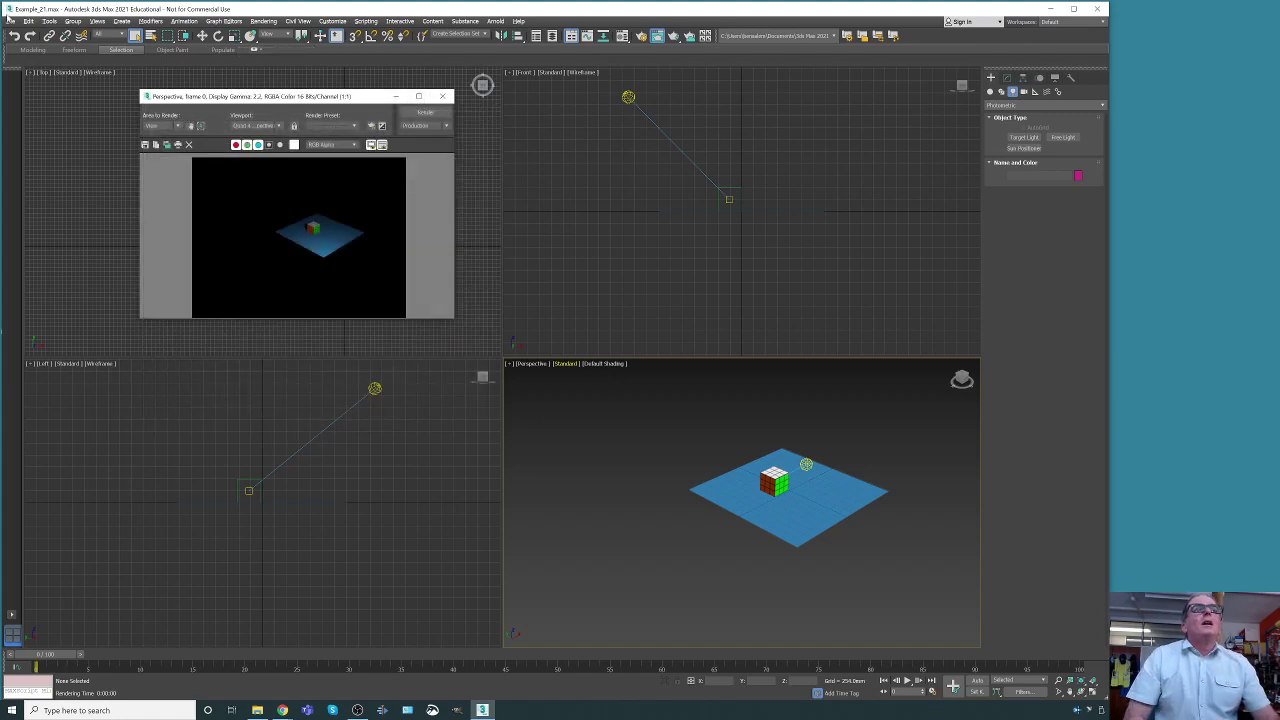
# - Save the scene as Example_51.max in the 3DS_MAx_Tutorials folder, replacing the existing file
pyautogui.click(10, 21)
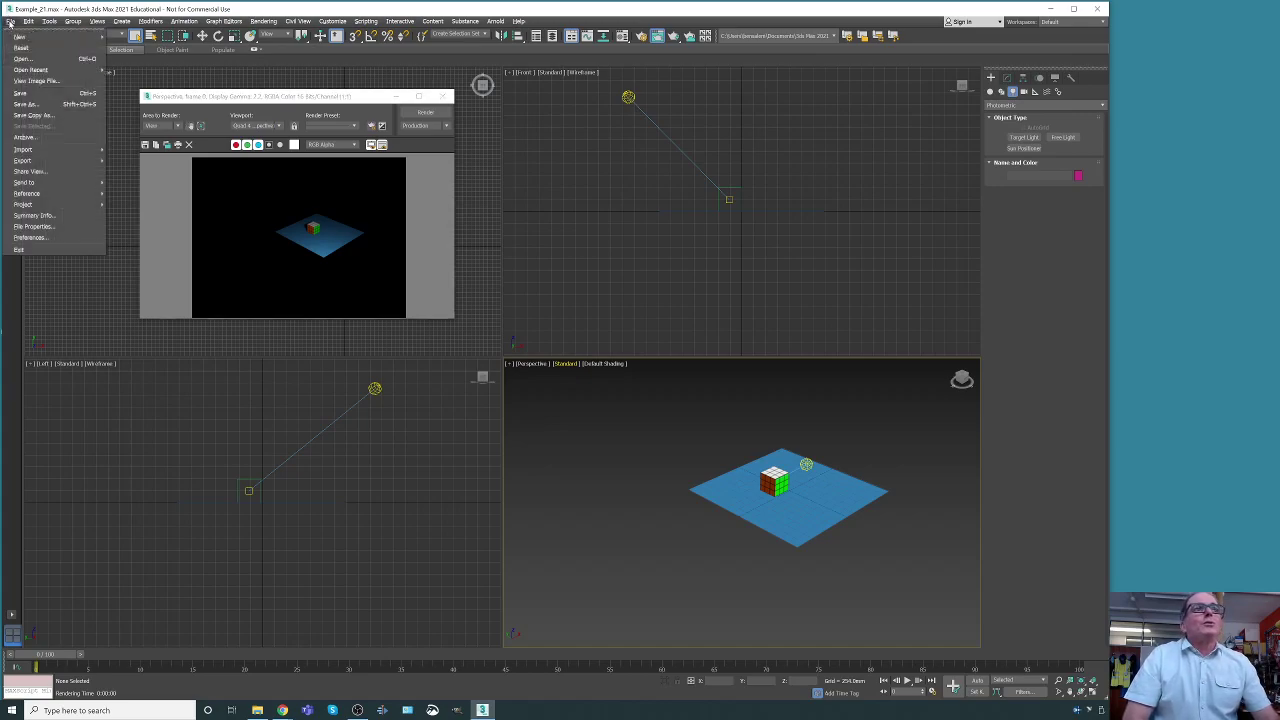
pyautogui.click(29, 106)
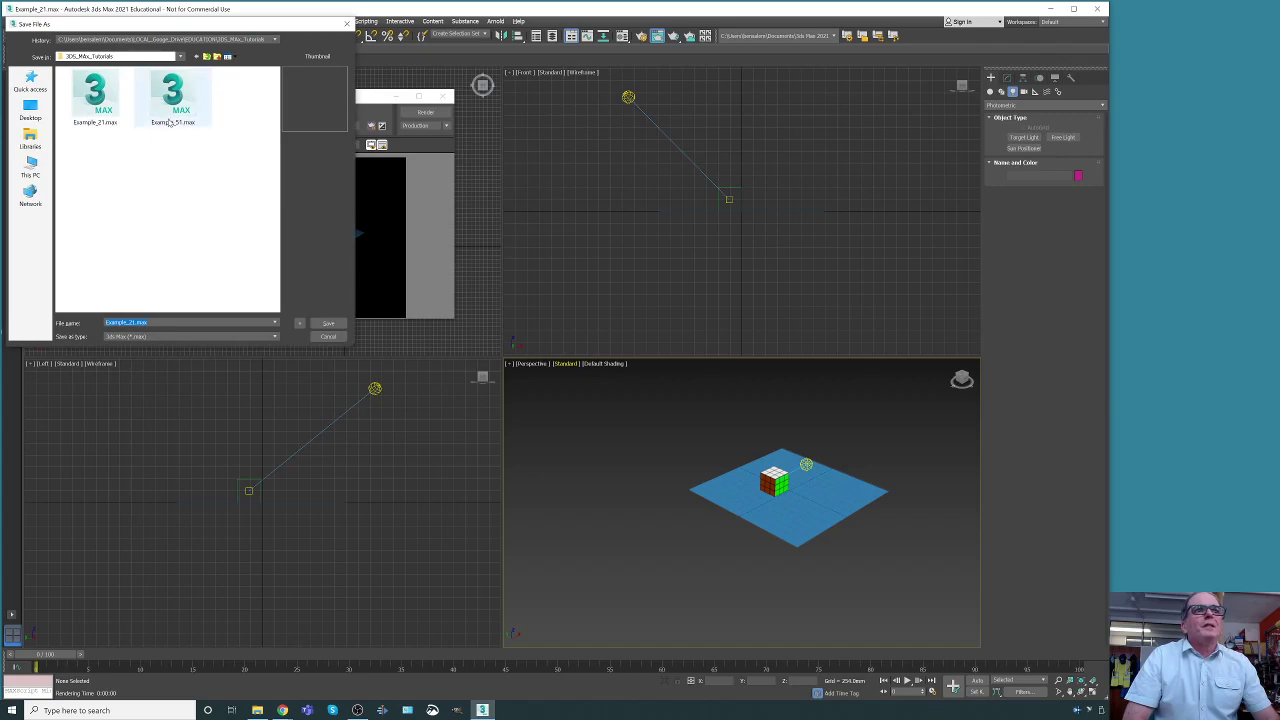
pyautogui.click(172, 118)
pyautogui.click(326, 322)
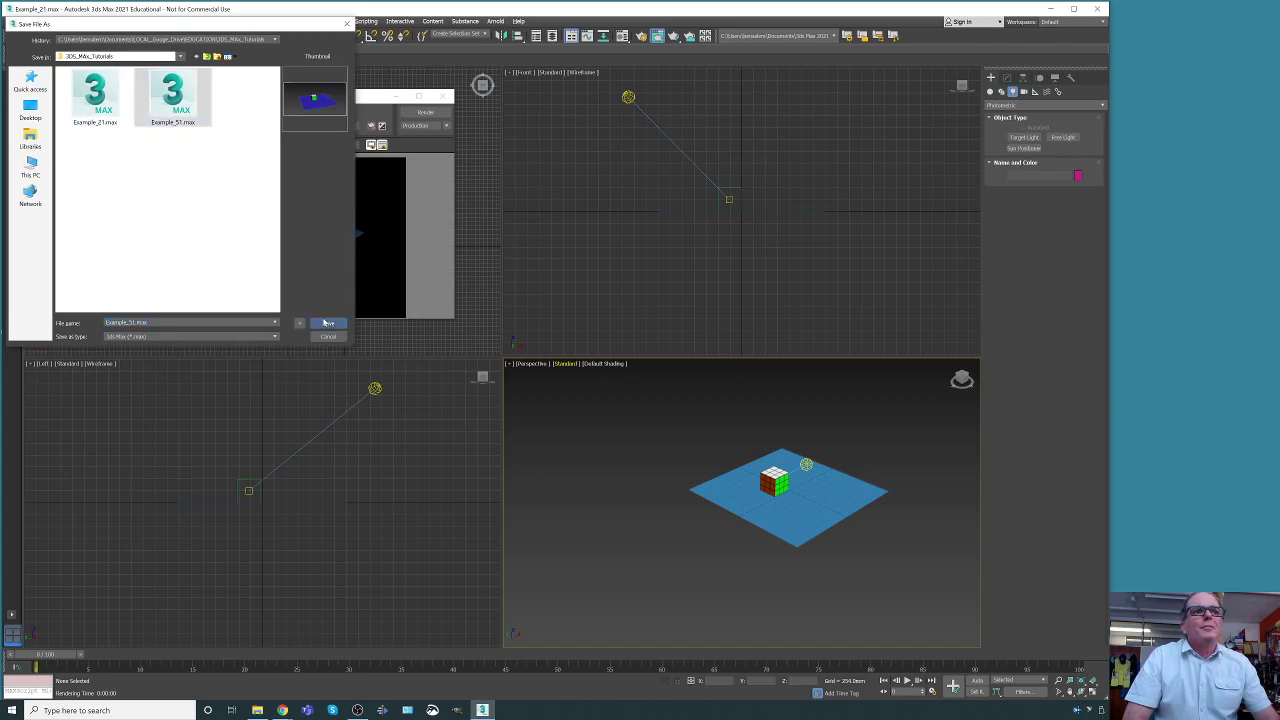
pyautogui.click(558, 371)
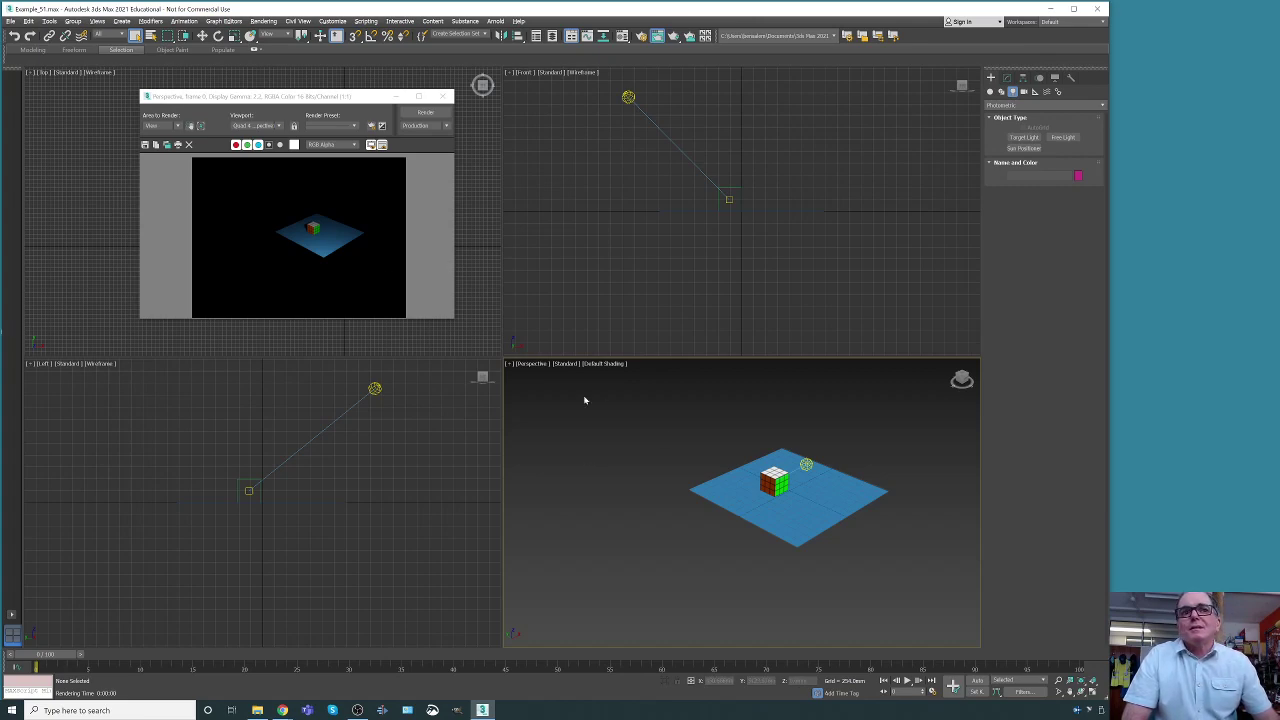
# - Examine the target light's modifiable parameters, including the Targeted option, shadow settings, colour presets and intensity
pyautogui.click(1006, 77)
pyautogui.click(806, 464)
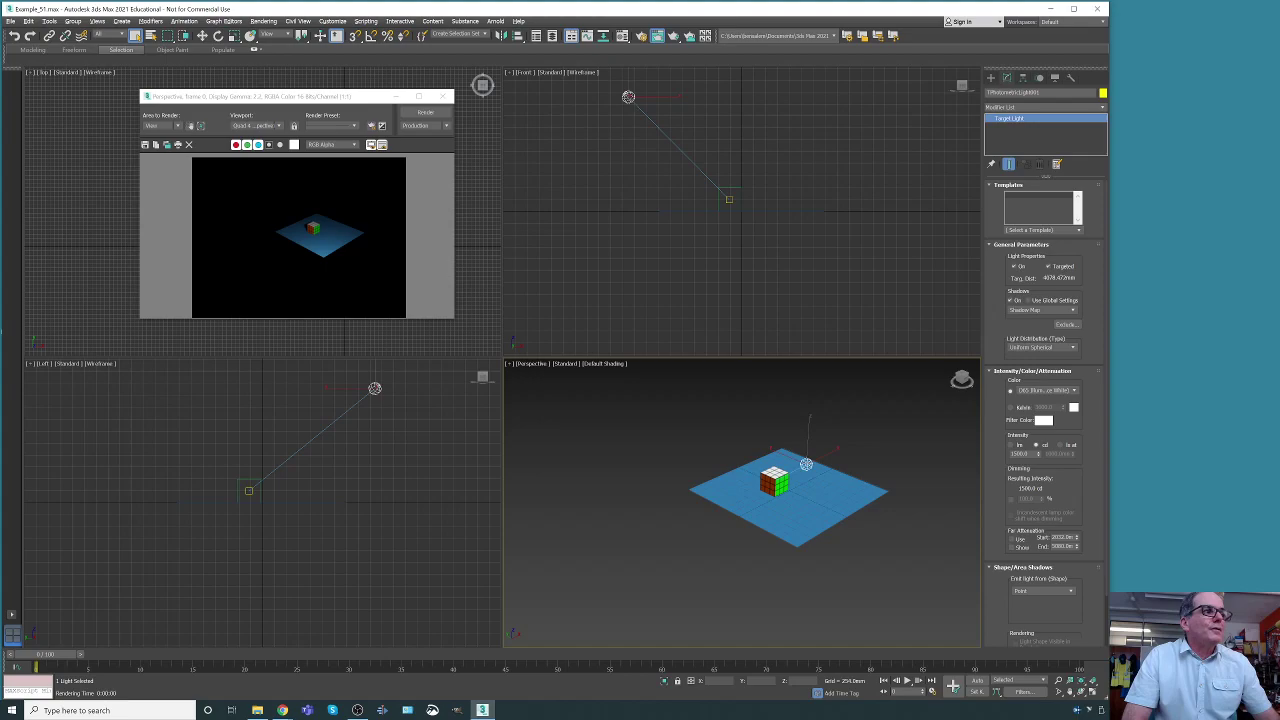
pyautogui.click(1049, 267)
pyautogui.click(1049, 267)
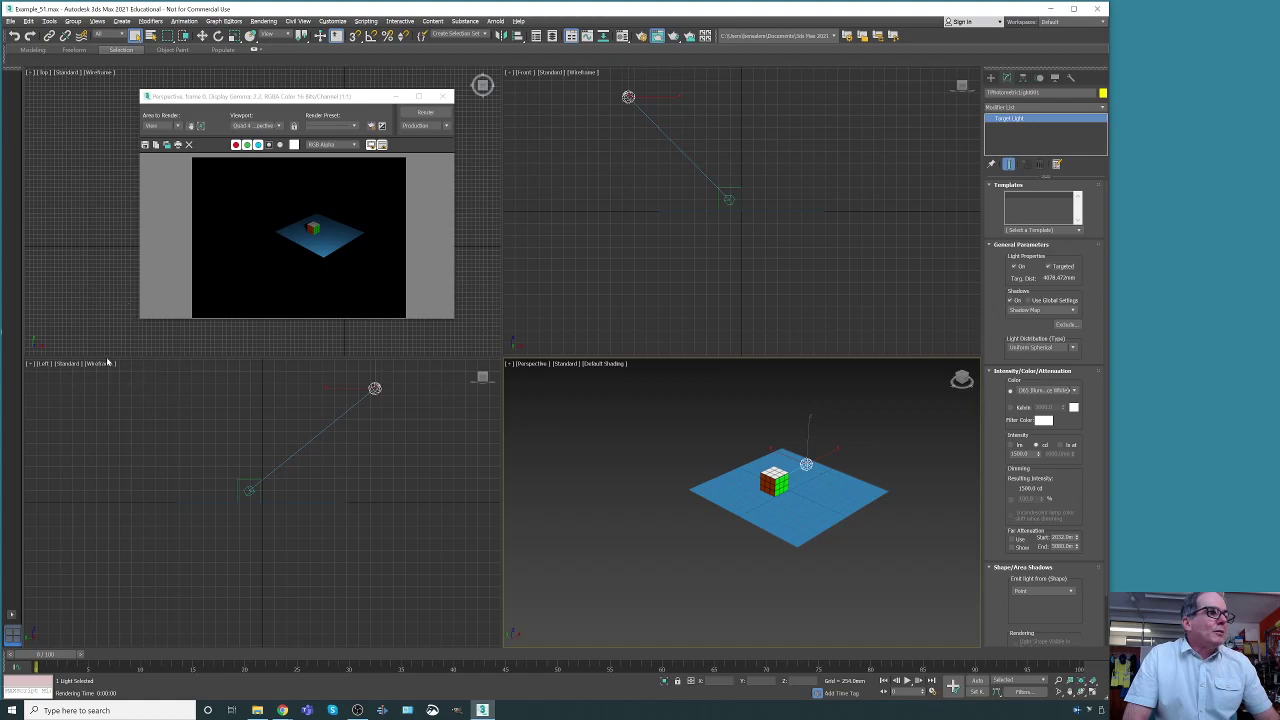
pyautogui.scroll(-2, 1065, 440)
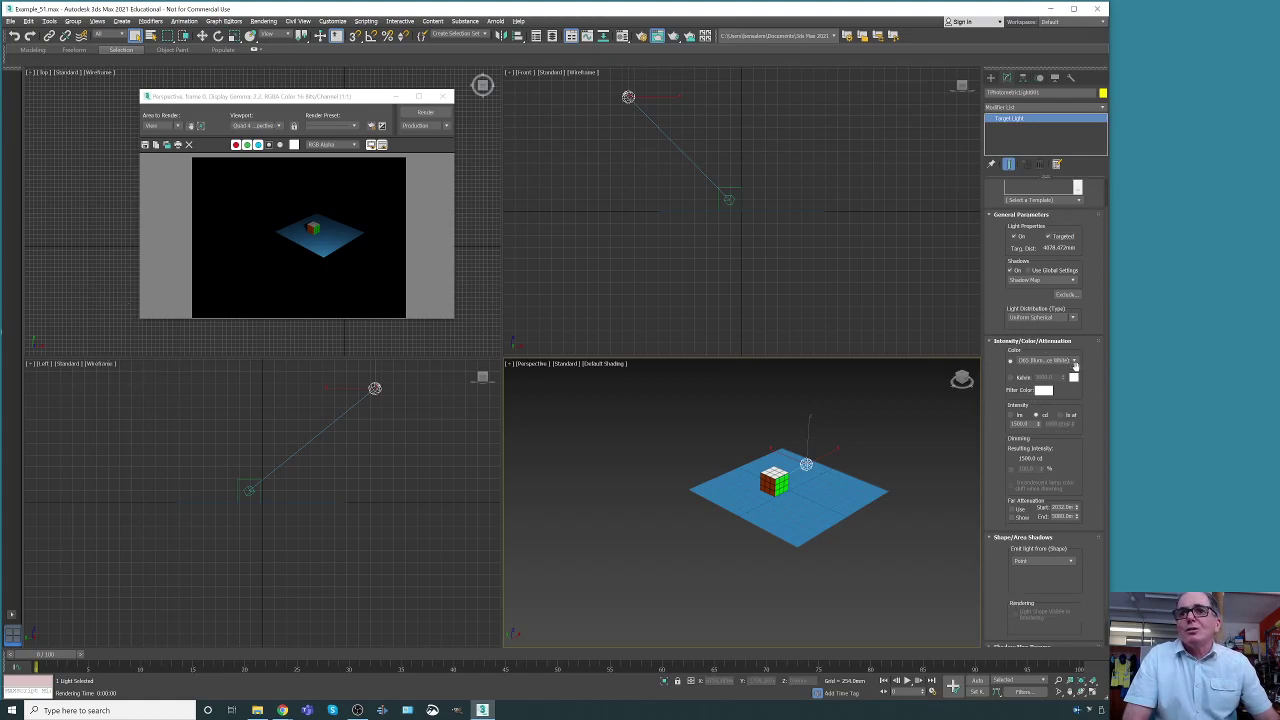
pyautogui.click(1074, 362)
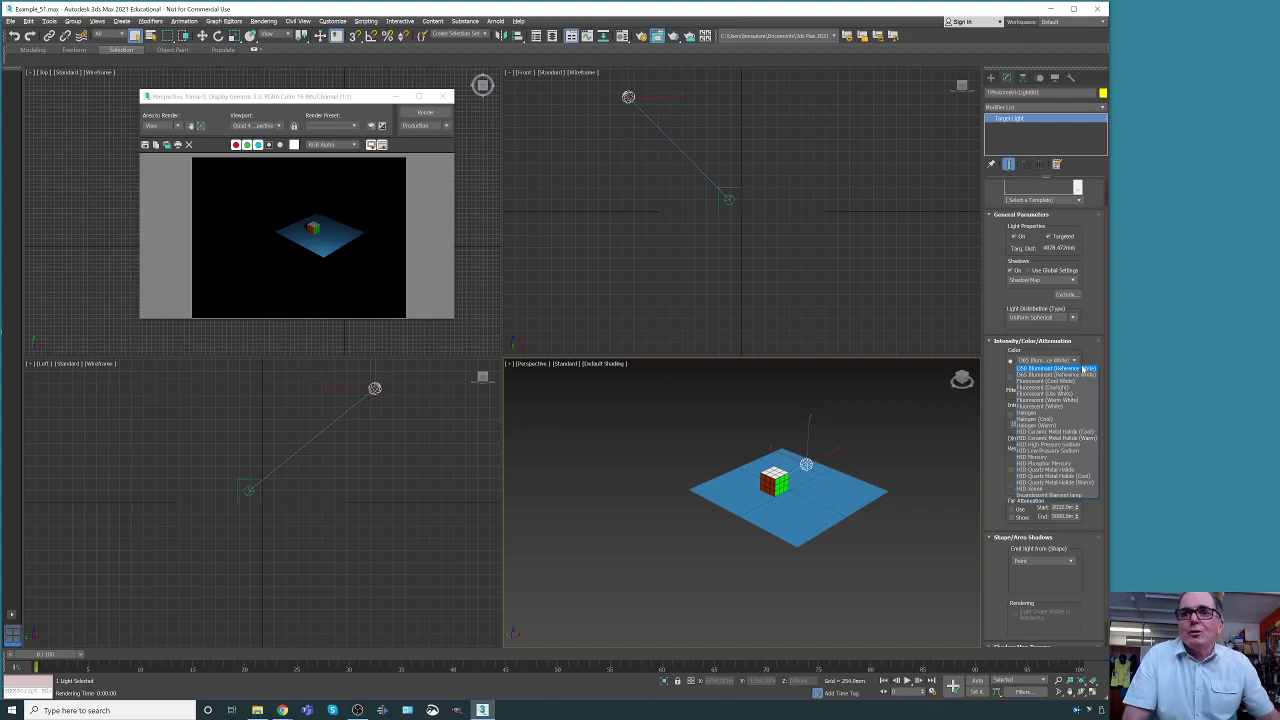
pyautogui.click(998, 377)
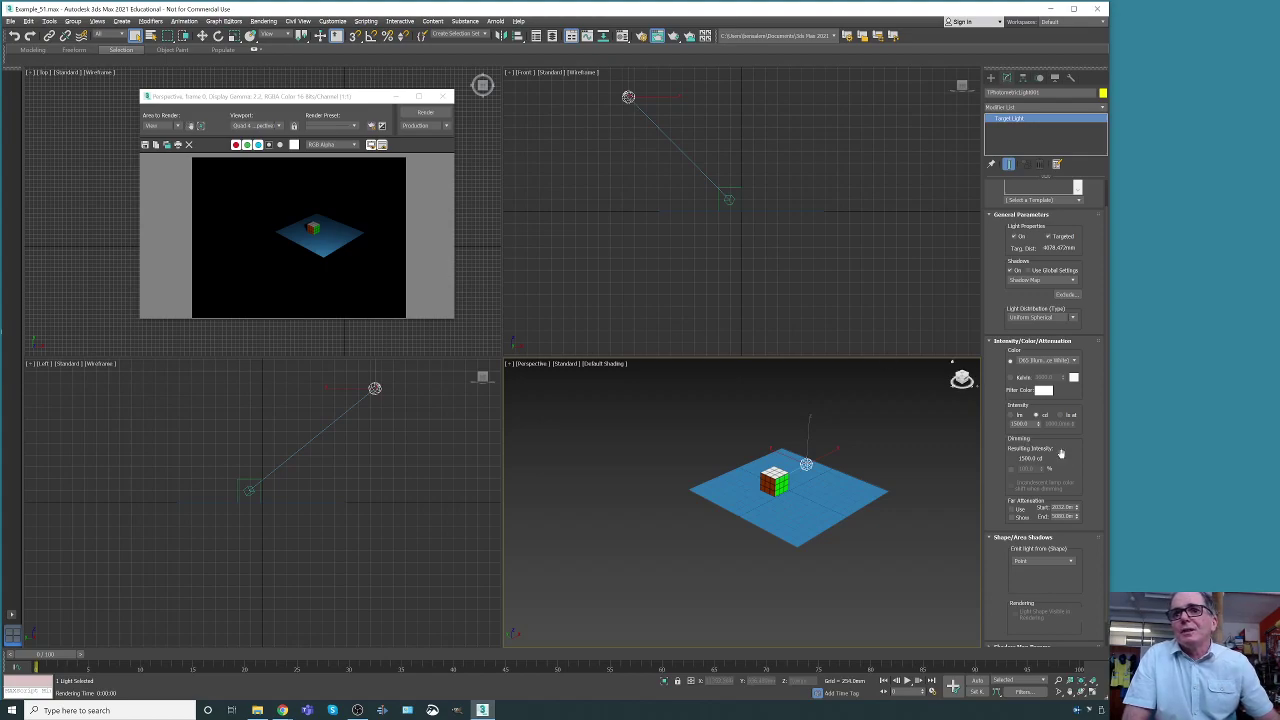
pyautogui.scroll(-2, 1079, 469)
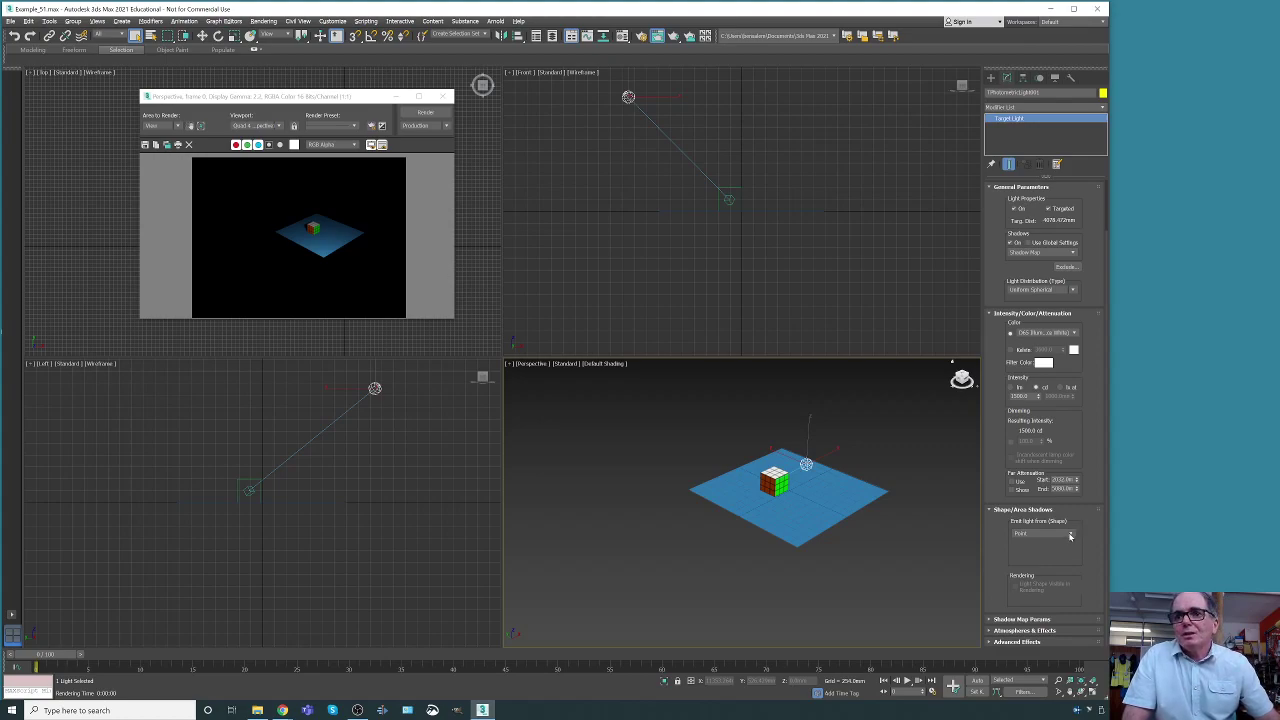
# - Make the target light emit from a rectangle 120 mm long and 60 mm wide, and render the Perspective view again
pyautogui.click(1070, 535)
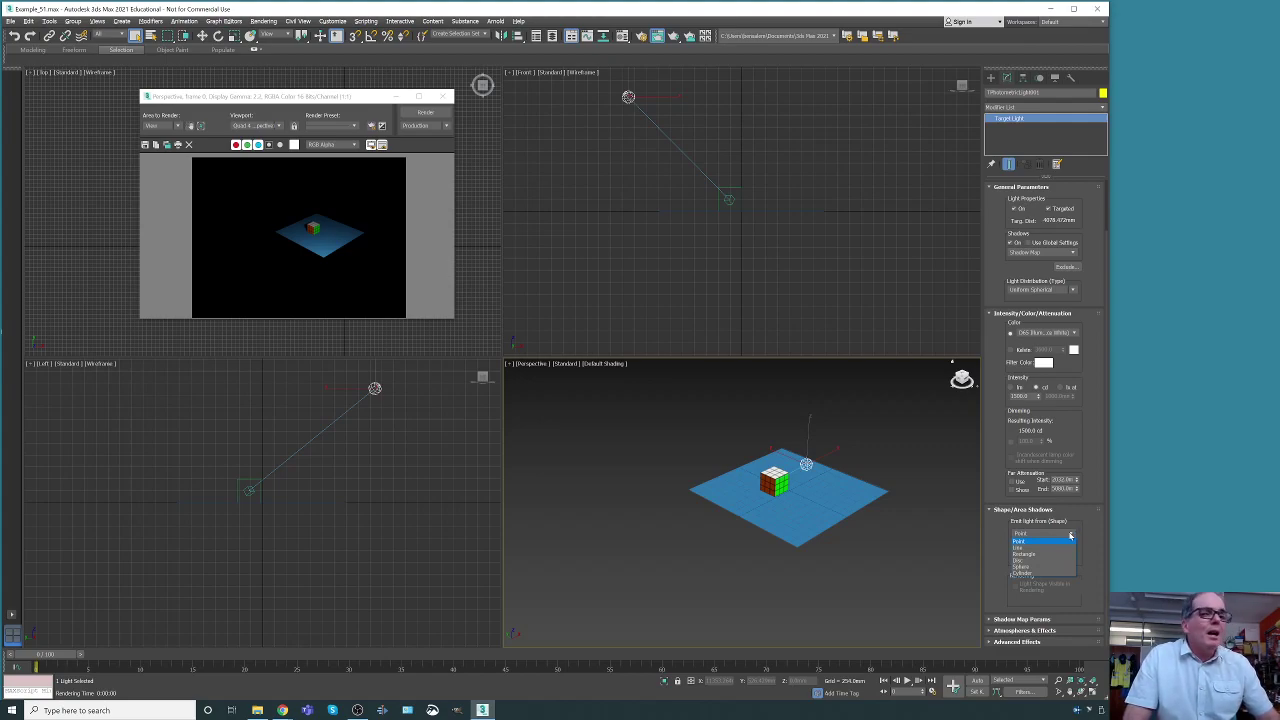
pyautogui.click(1066, 554)
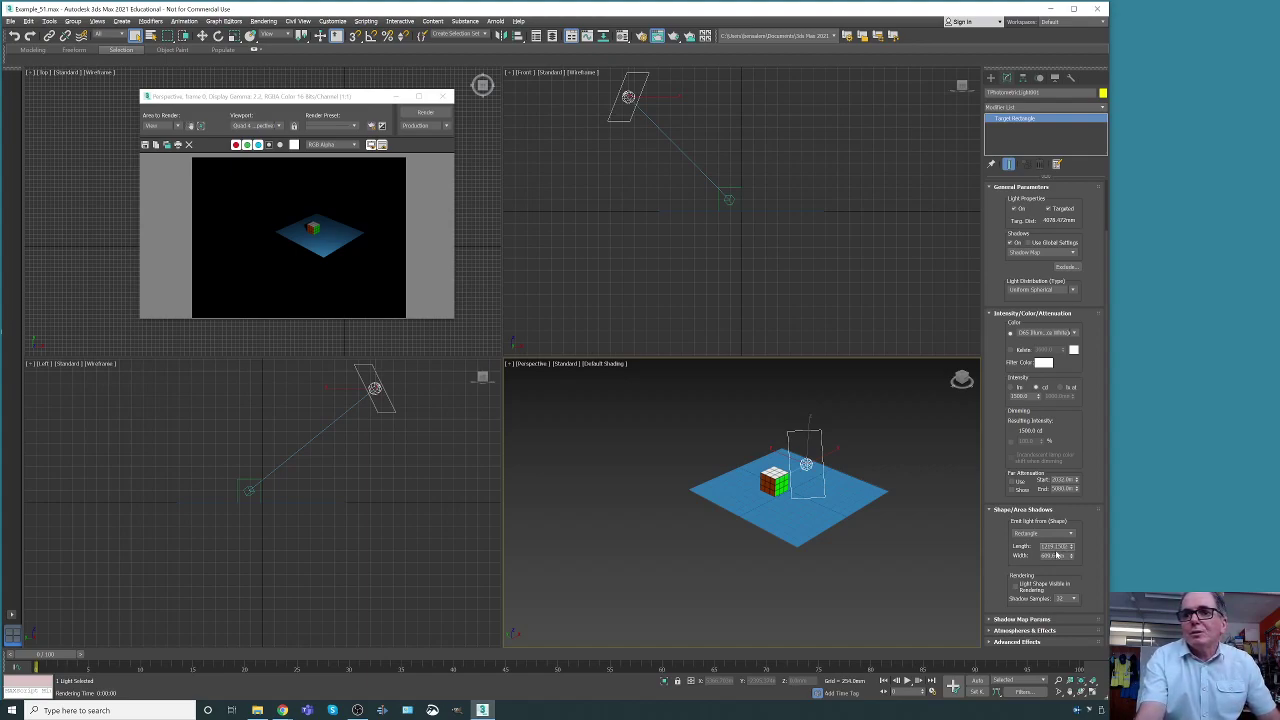
pyautogui.write('1.0mm')
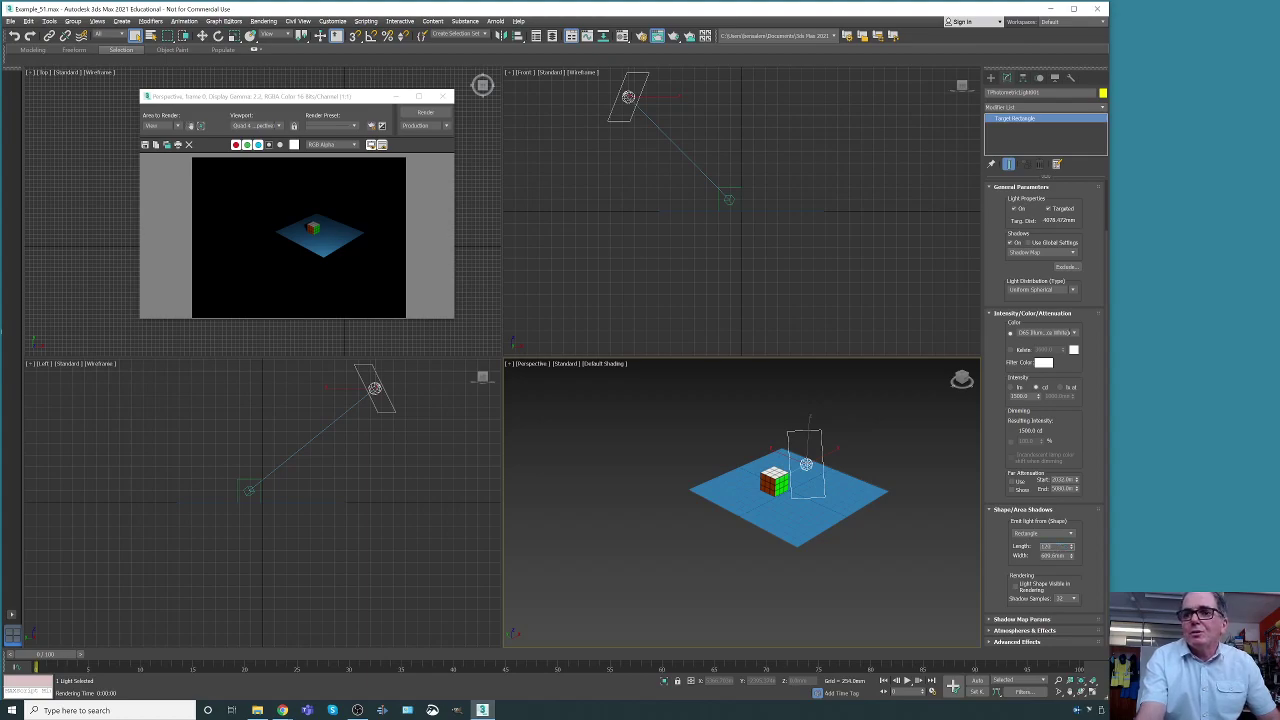
pyautogui.press('Return')
pyautogui.write('6')
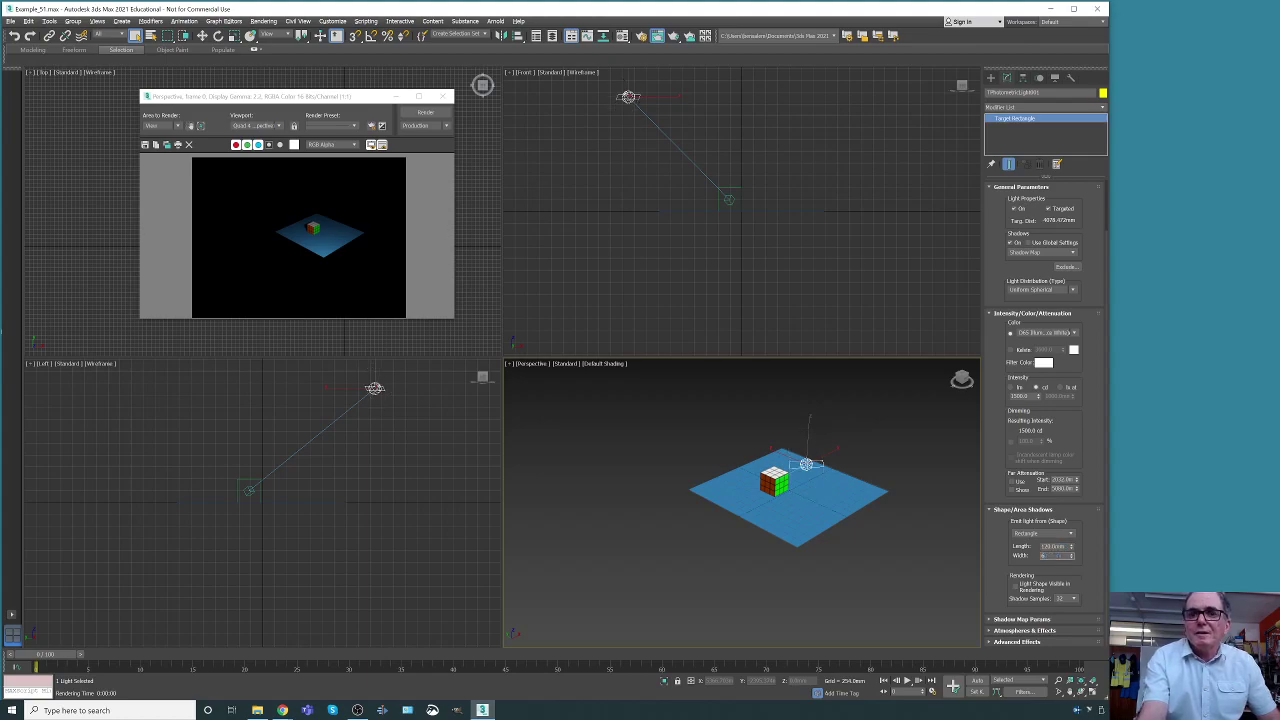
pyautogui.write('0')
pyautogui.press('Return')
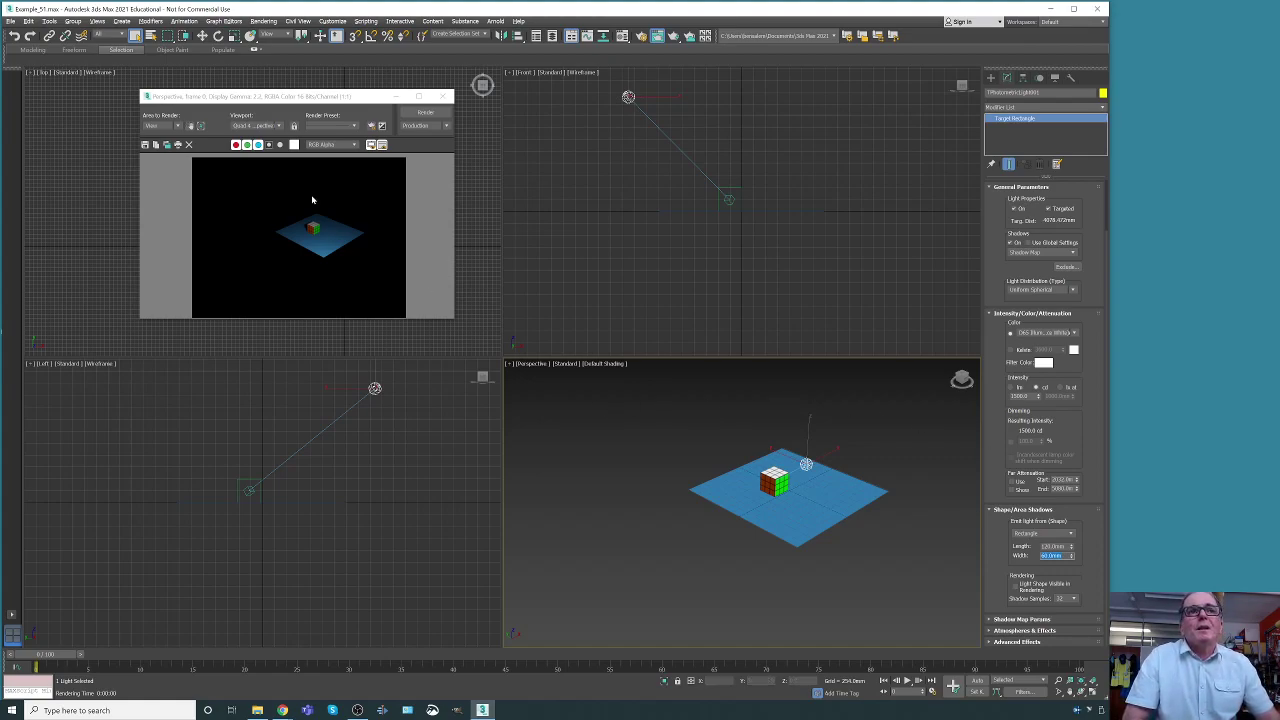
pyautogui.click(417, 113)
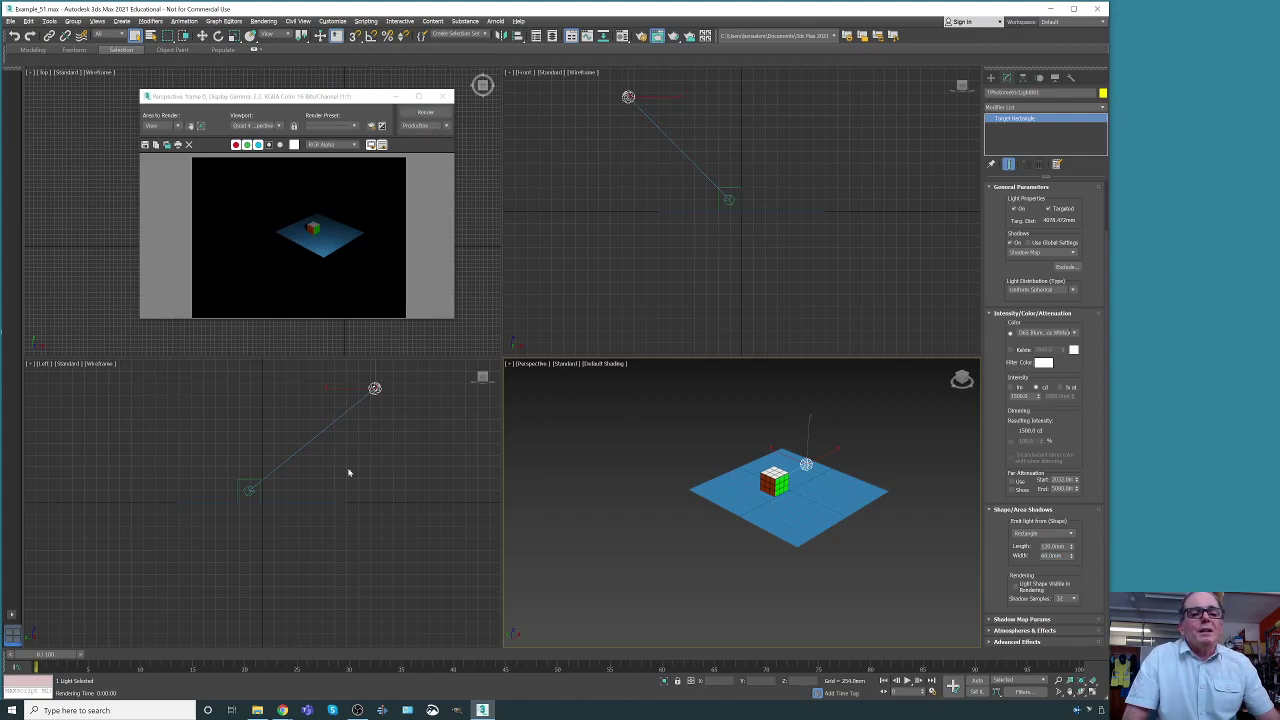
# - Switch to File Explorer and open the saved Render_5_01.png from the 3DS_MAx_Tutorials folder inside EDUCATION
pyautogui.click(257, 710)
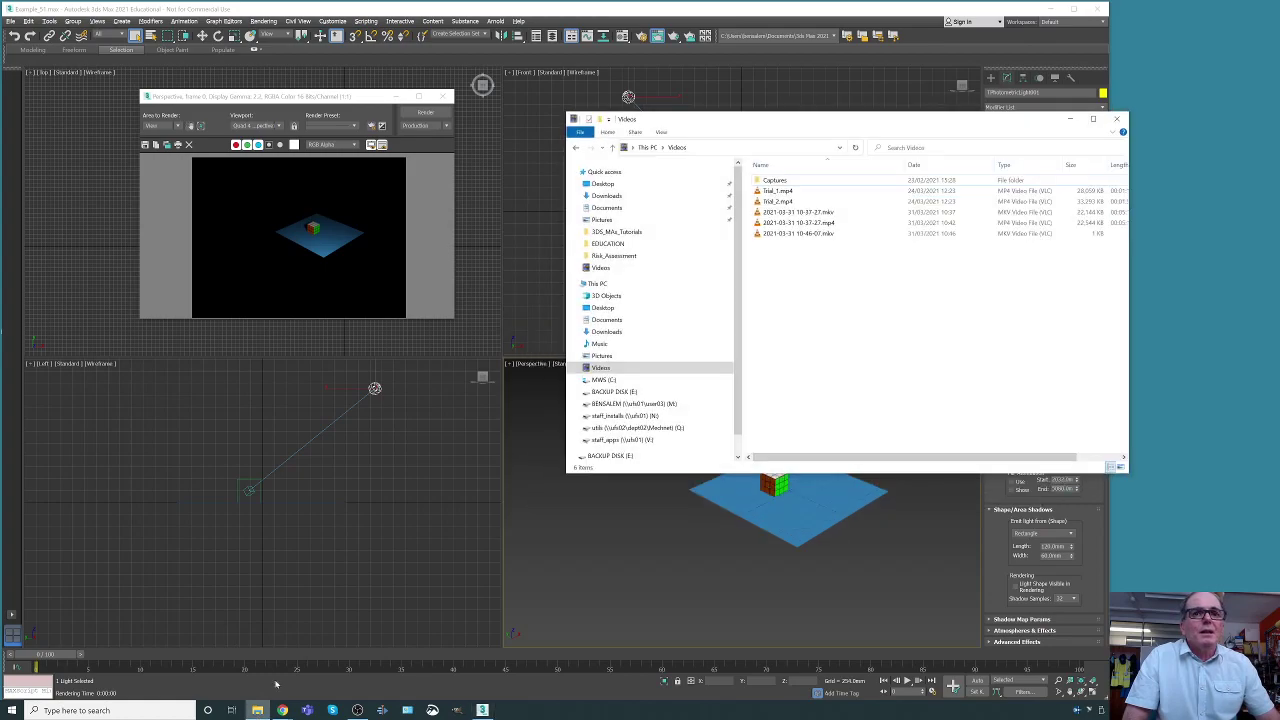
pyautogui.click(620, 244)
pyautogui.doubleClick(810, 181)
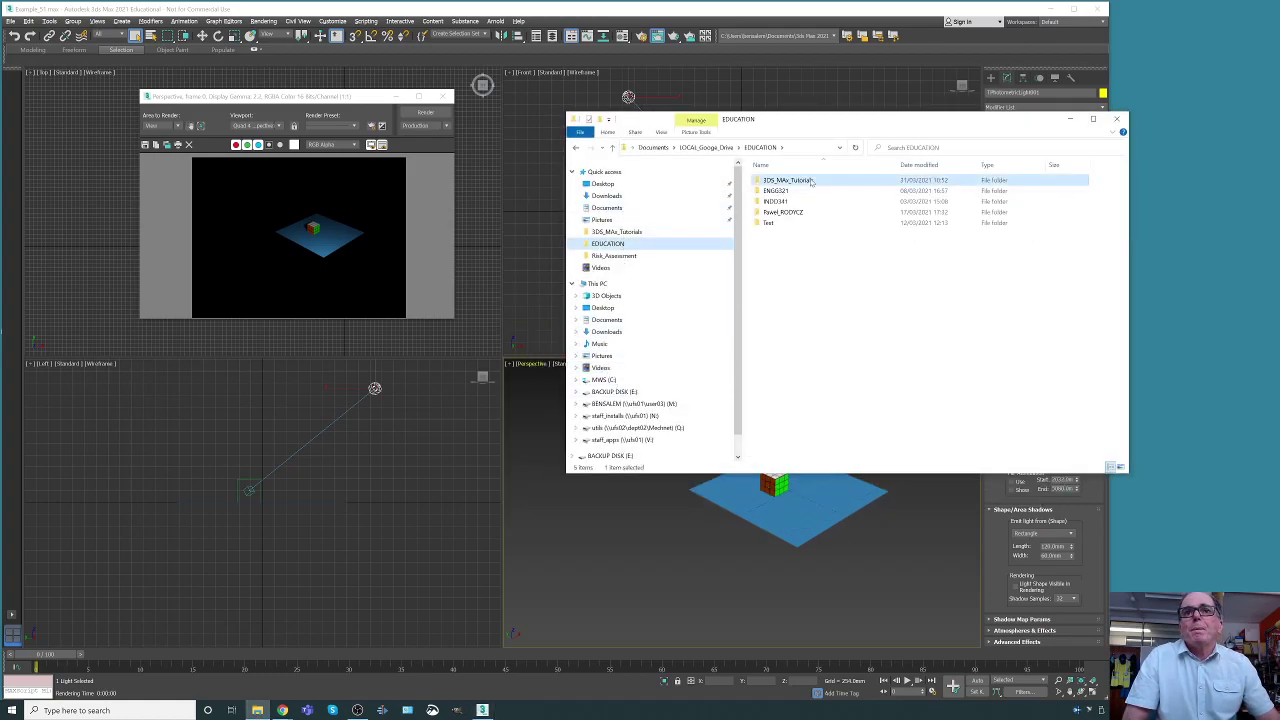
pyautogui.doubleClick(885, 190)
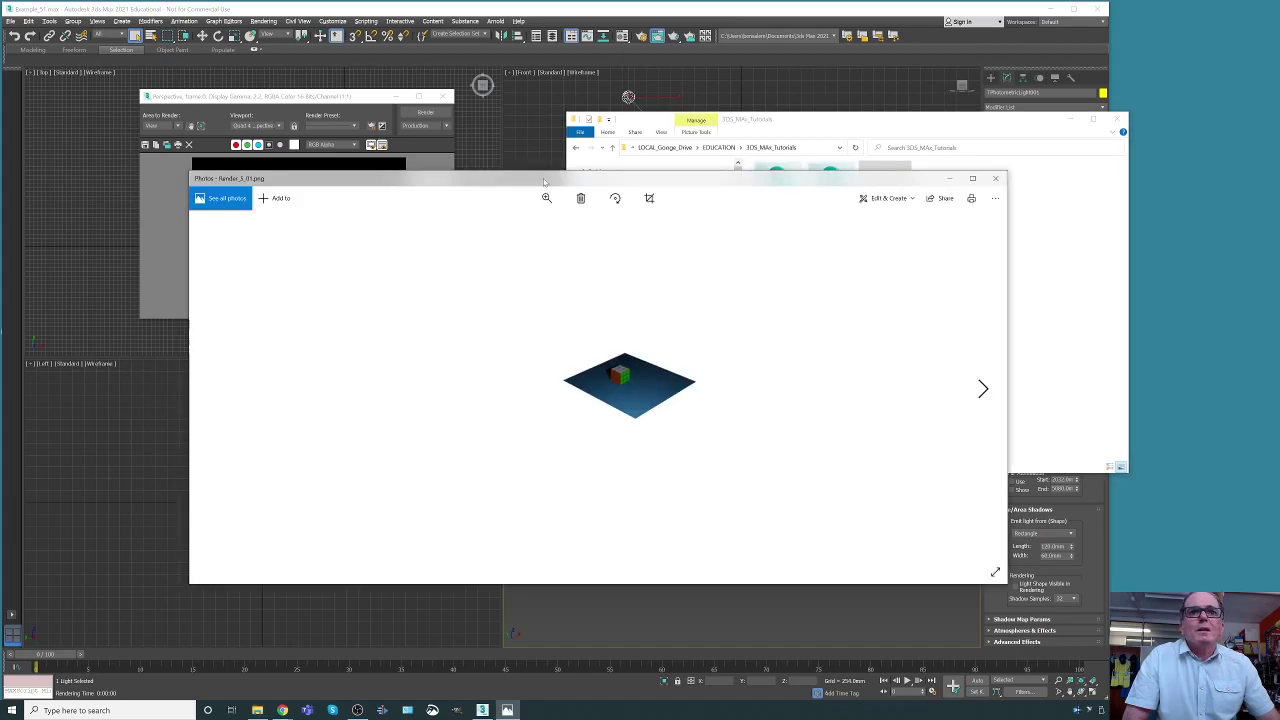
# - Shrink the Render_5_01.png viewer, zoom in on the cube, place it below the rendered frame for comparison, and minimise the folder window
pyautogui.moveTo(574, 178); pyautogui.dragTo(388, 279)
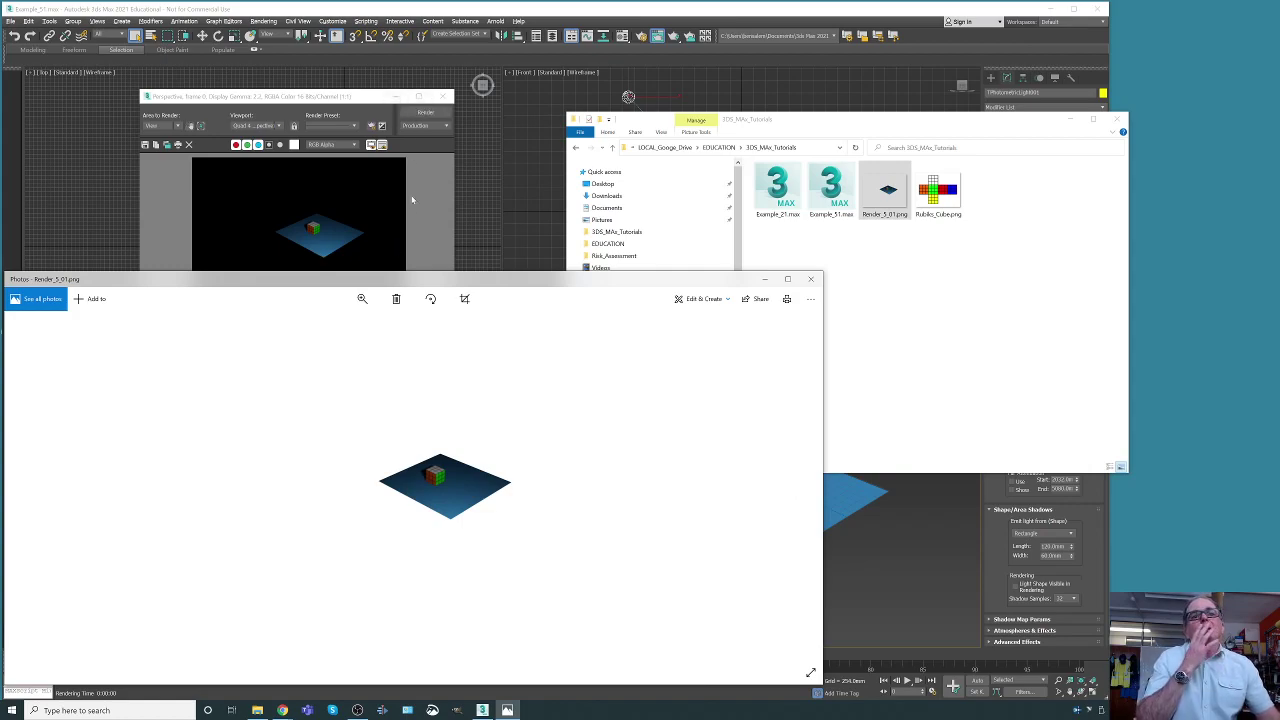
pyautogui.moveTo(27, 277); pyautogui.dragTo(619, 404)
pyautogui.click(692, 429)
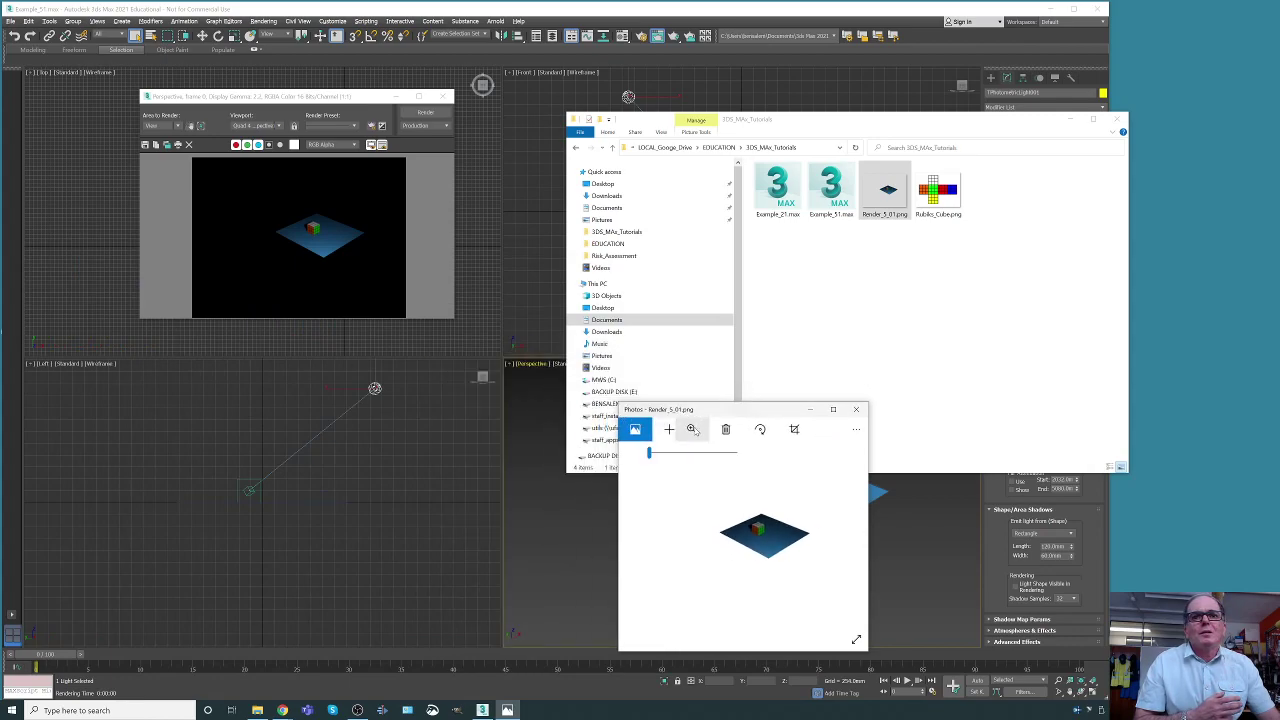
pyautogui.moveTo(650, 452); pyautogui.dragTo(687, 458)
pyautogui.moveTo(615, 416); pyautogui.dragTo(491, 416)
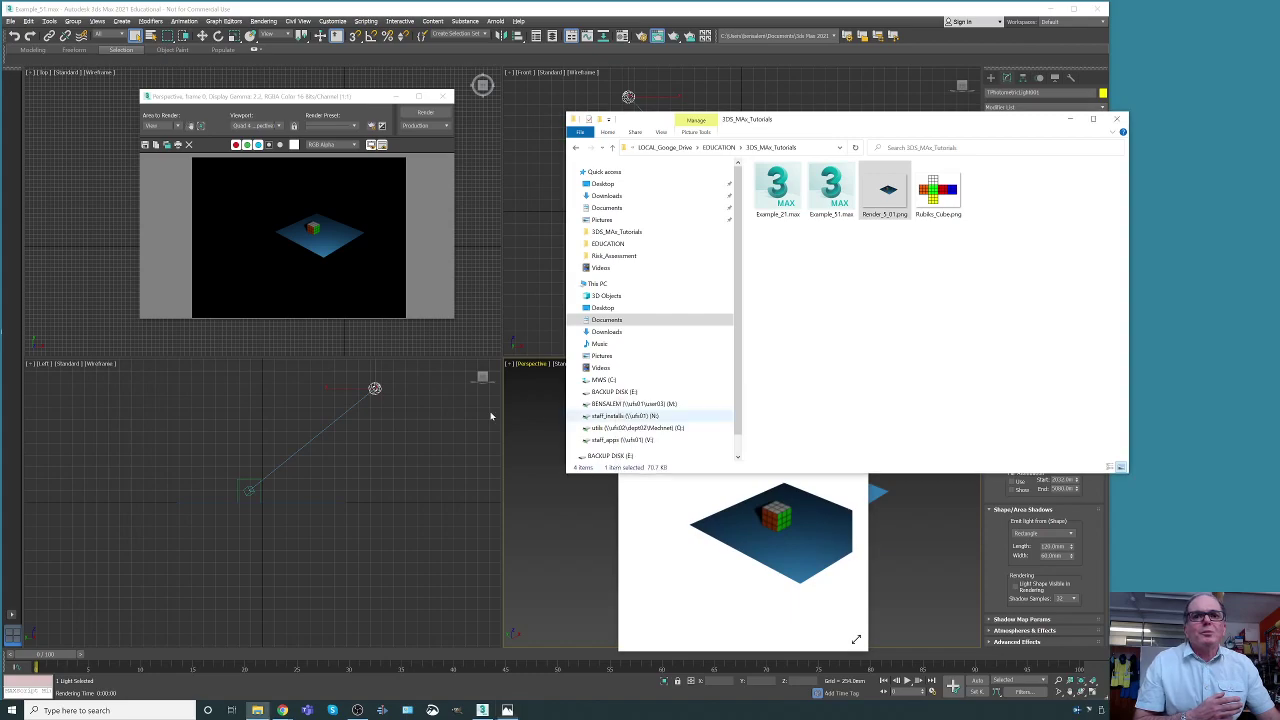
pyautogui.click(718, 487)
pyautogui.moveTo(743, 417); pyautogui.dragTo(311, 344)
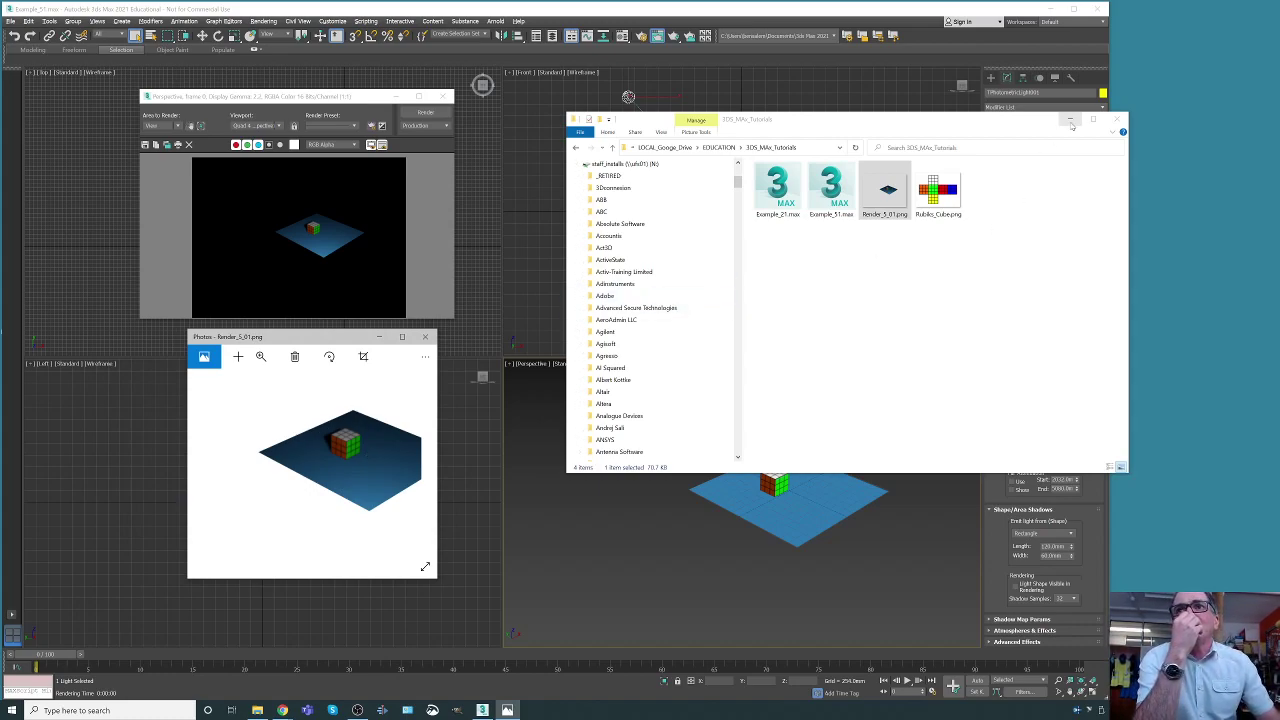
pyautogui.click(1070, 120)
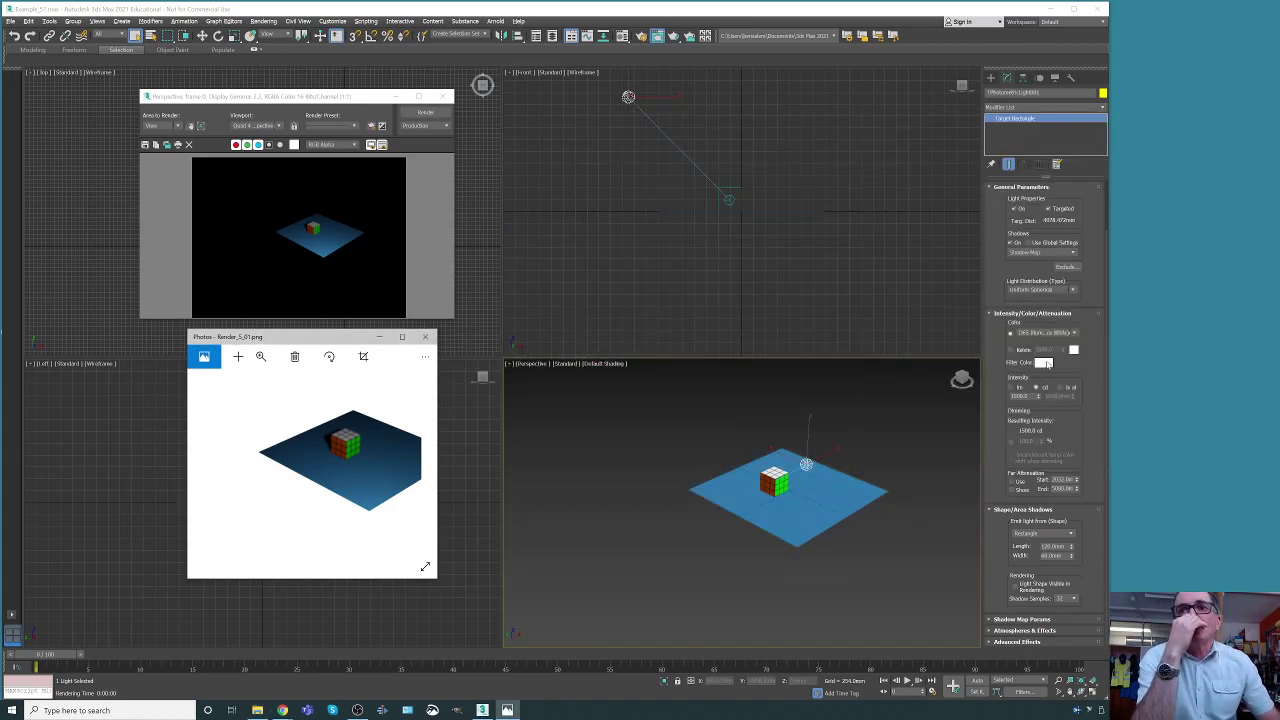
# - Try a yellow filter colour on the target light, render the view, and enlarge and reposition the rendered frame window
pyautogui.click(1044, 363)
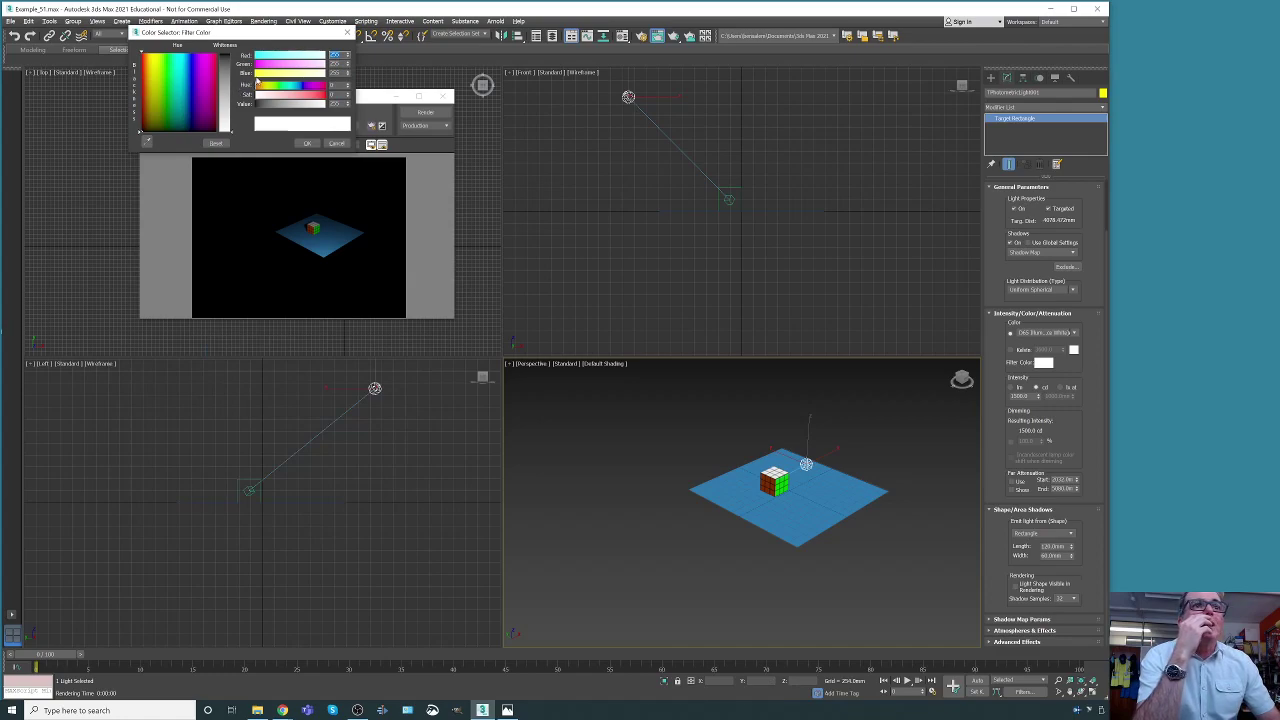
pyautogui.click(153, 54)
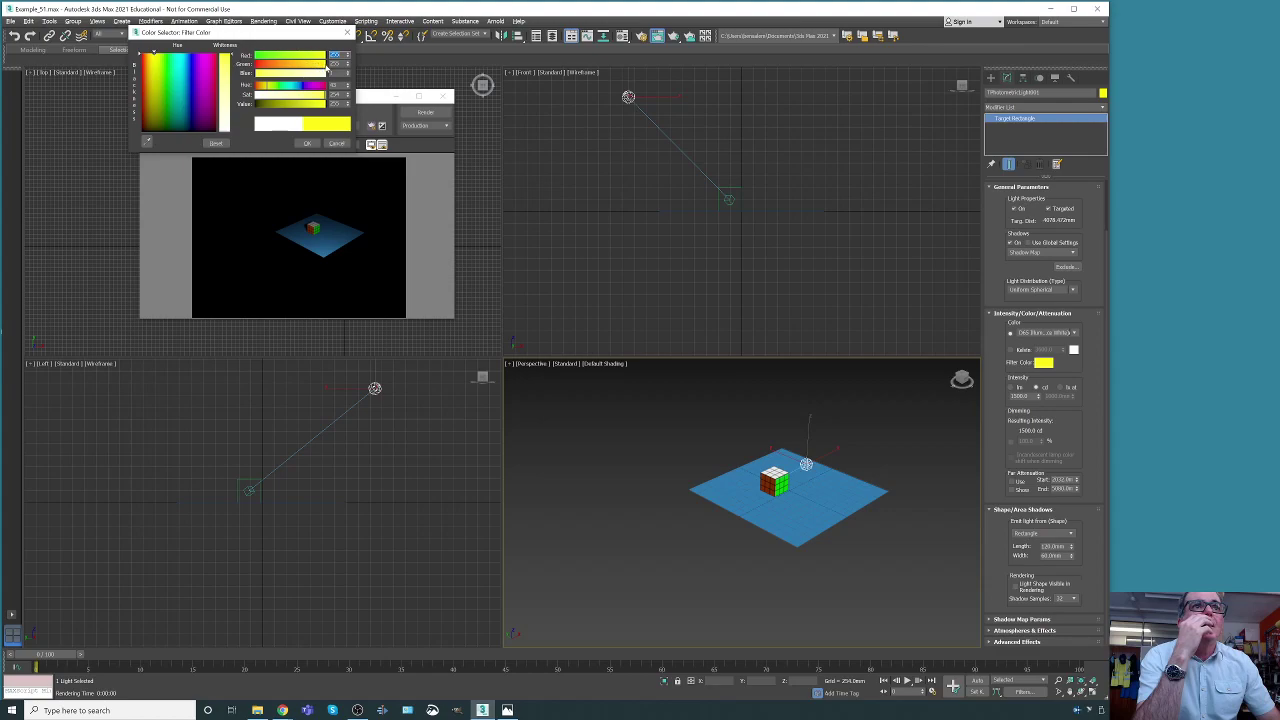
pyautogui.click(307, 144)
pyautogui.click(425, 113)
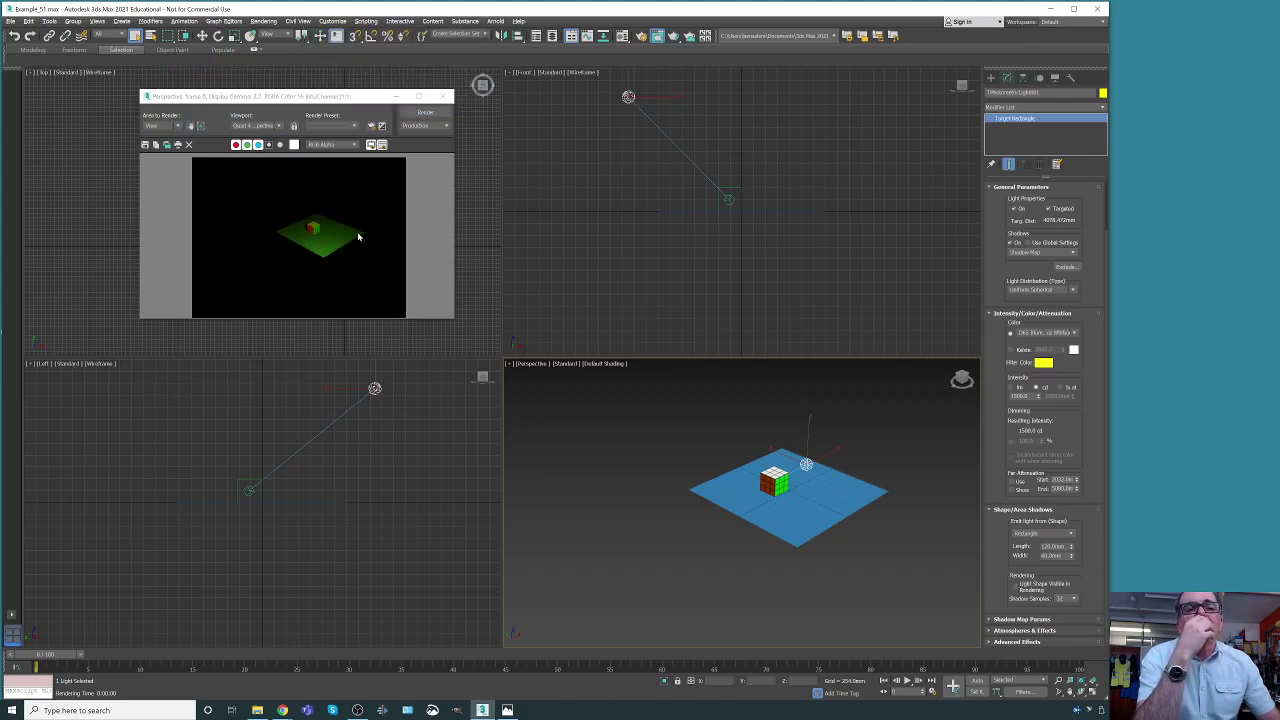
pyautogui.moveTo(449, 321); pyautogui.dragTo(526, 415)
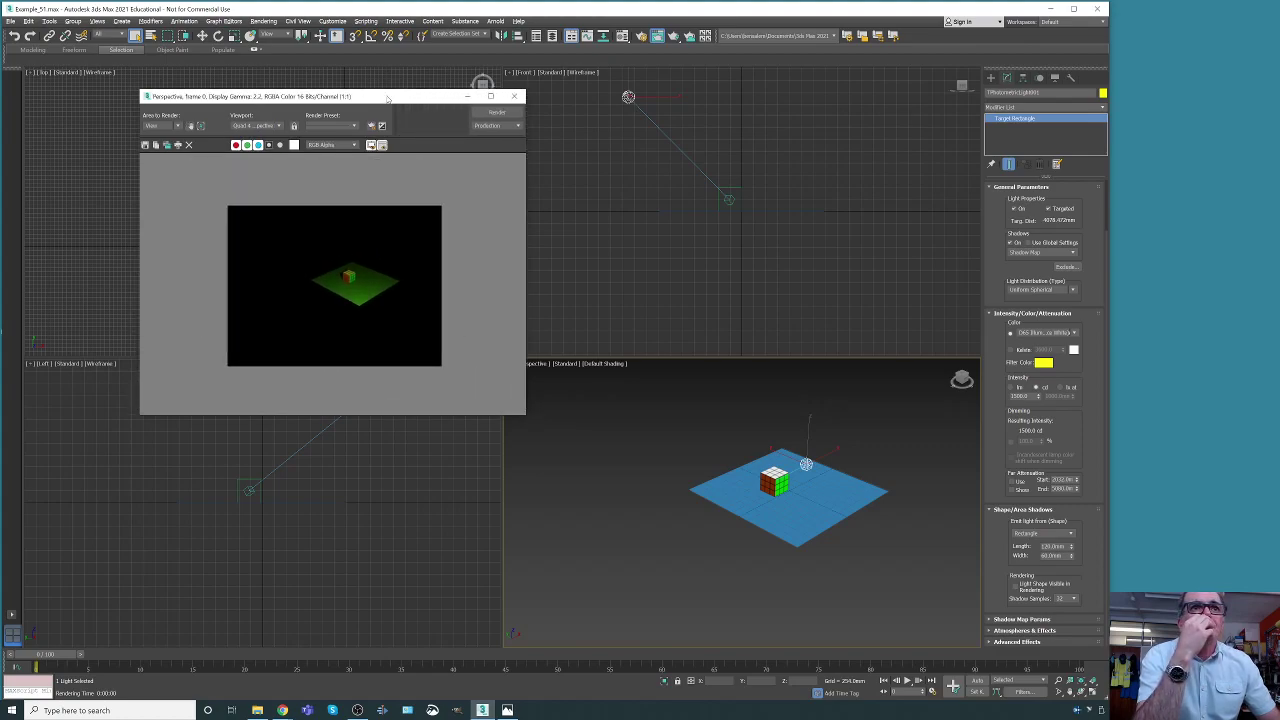
pyautogui.moveTo(387, 98); pyautogui.dragTo(329, 100)
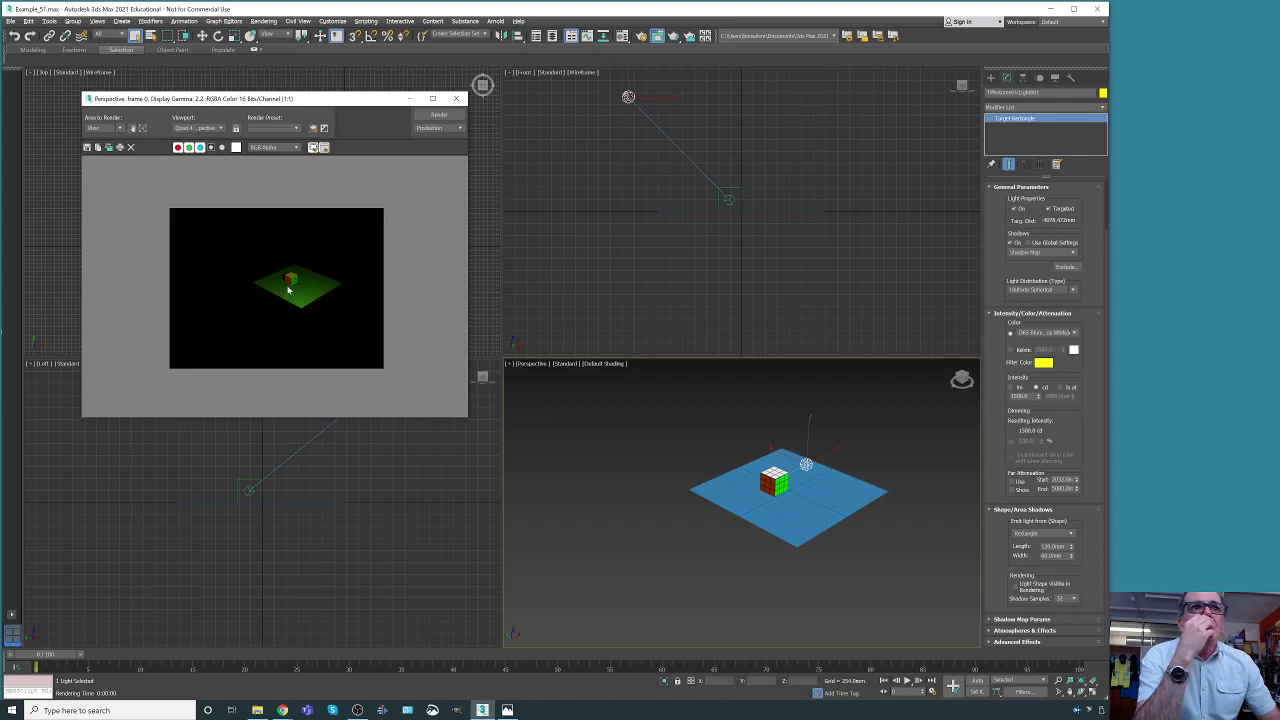
# - Return the light's filter colour to white by raising its whiteness fully, and re-render the Perspective view
pyautogui.click(1043, 363)
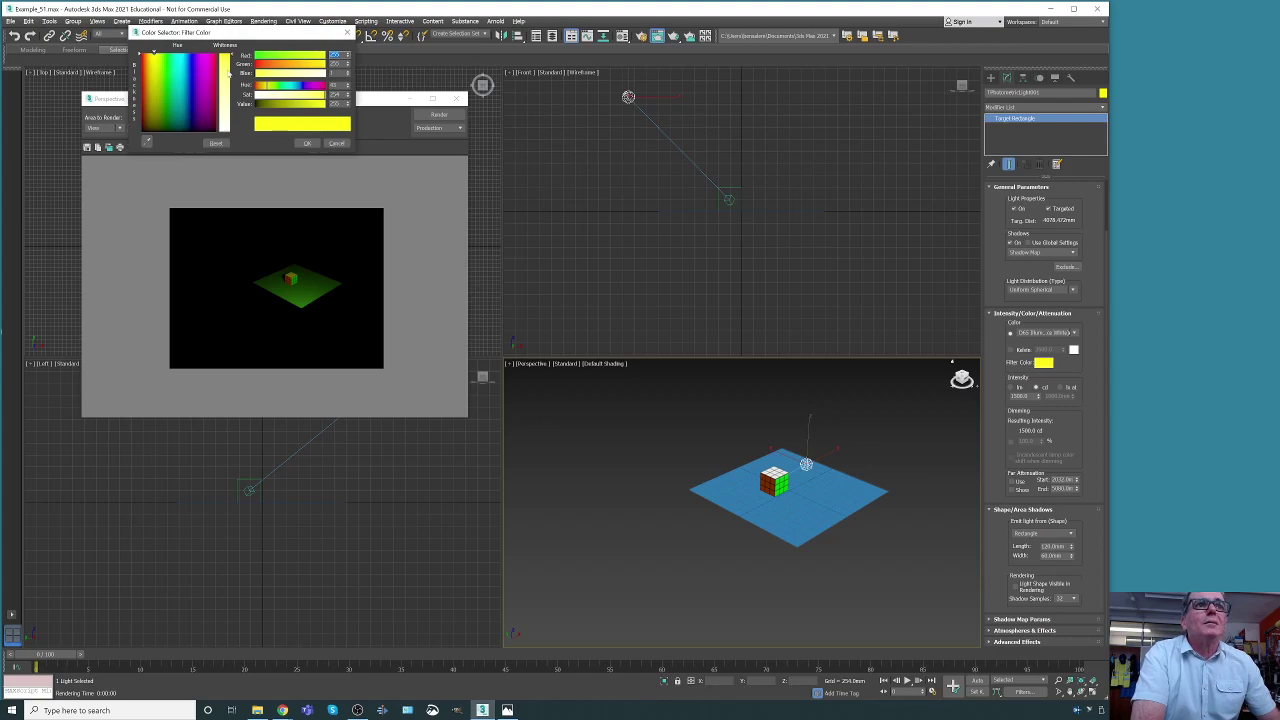
pyautogui.moveTo(232, 57); pyautogui.dragTo(235, 133)
pyautogui.click(307, 143)
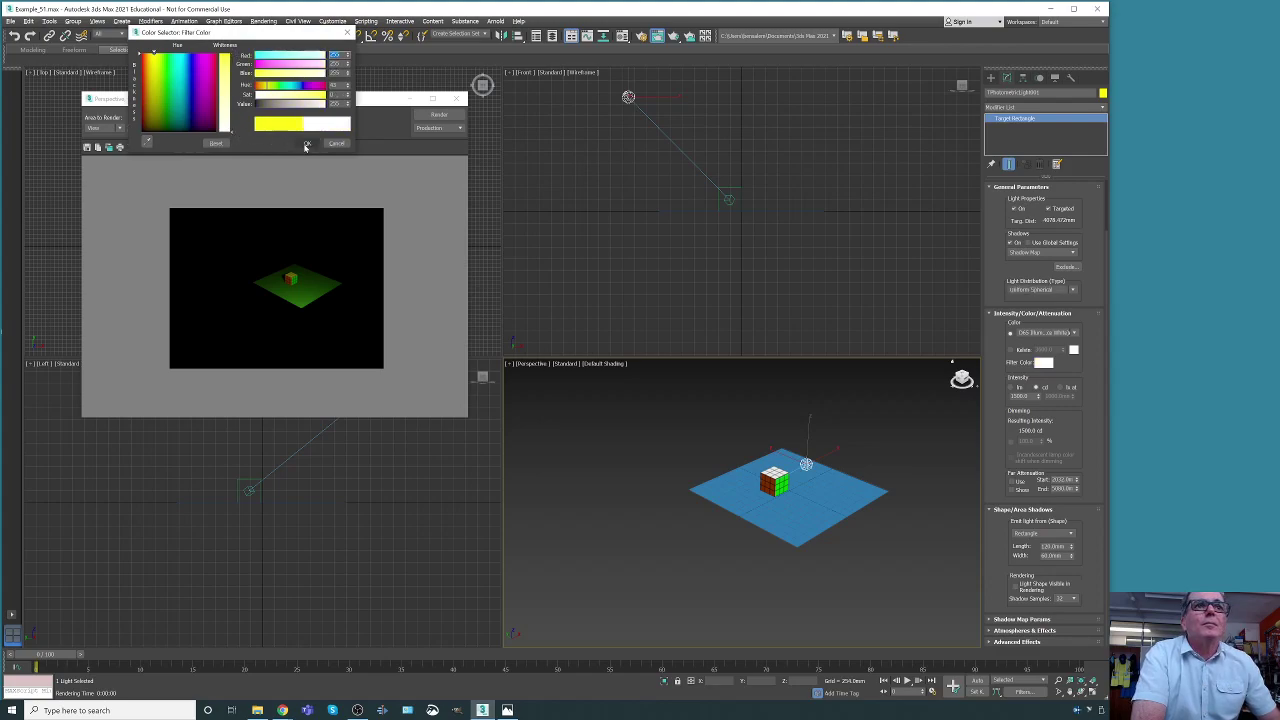
pyautogui.click(436, 115)
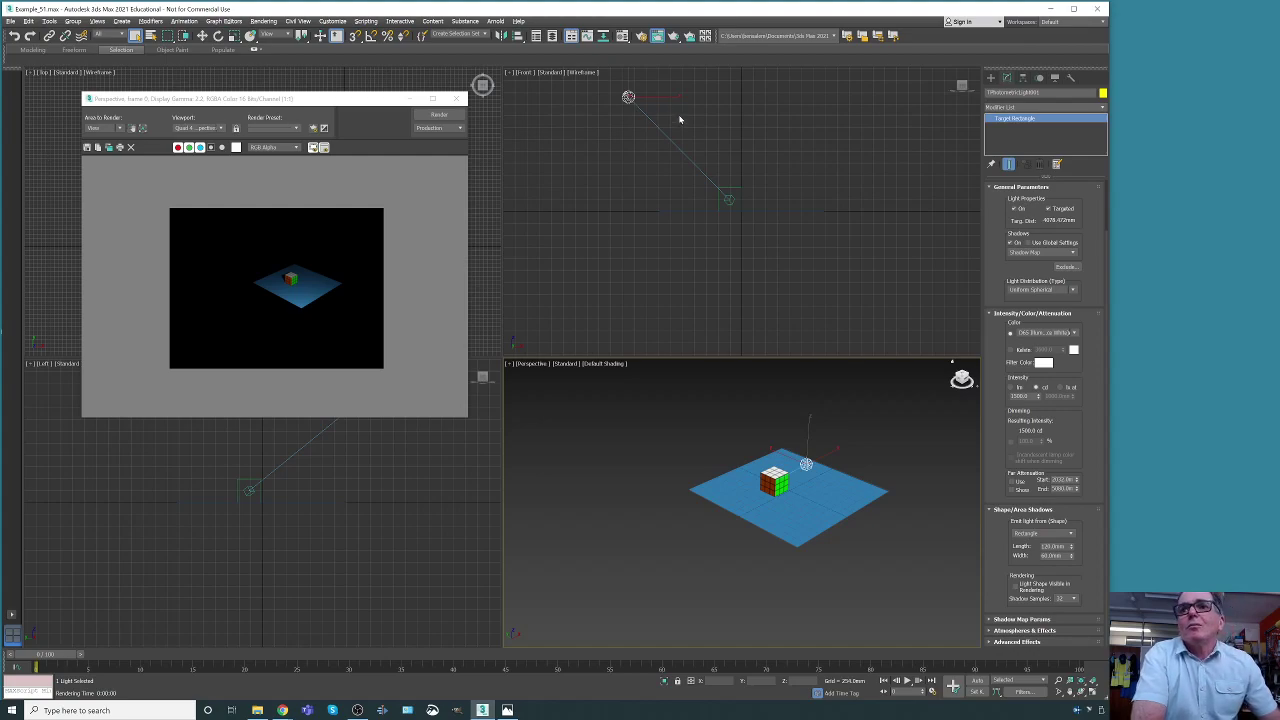
# - Enable Use Global Settings for the target light's shadows and set the shadow type to Ray Traced Shadows
pyautogui.scroll(1, 1011, 222)
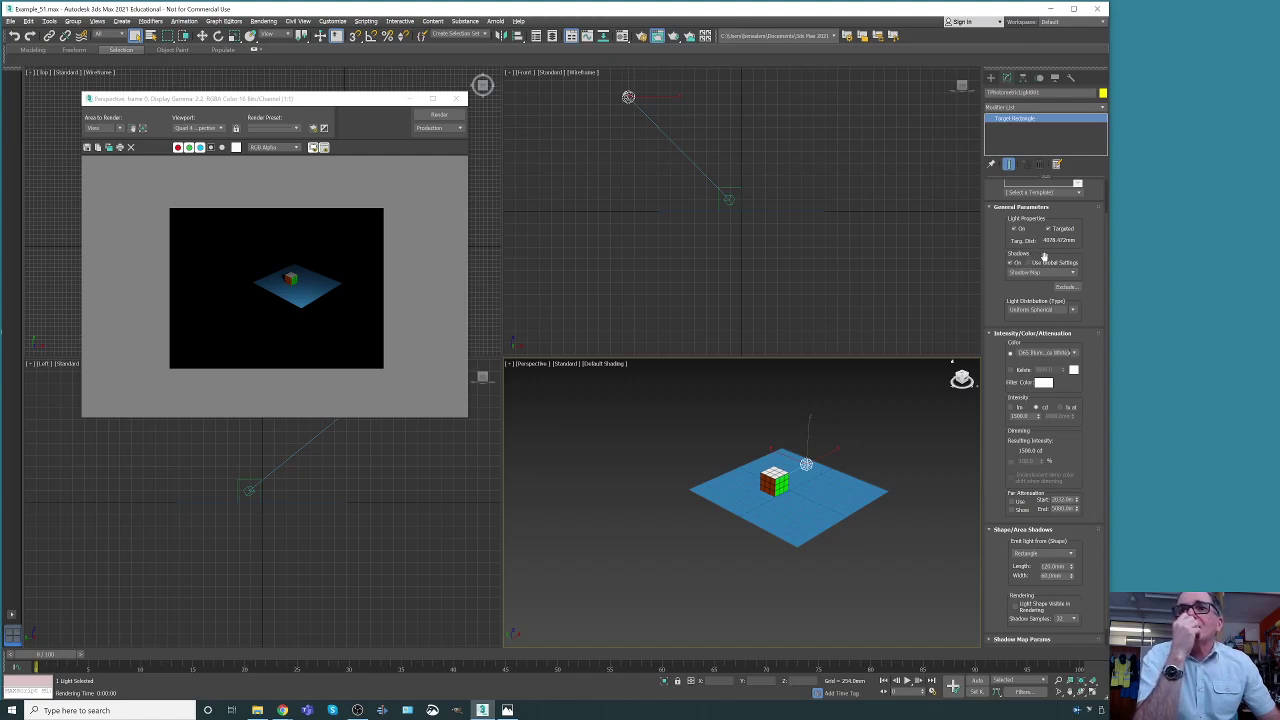
pyautogui.click(1028, 263)
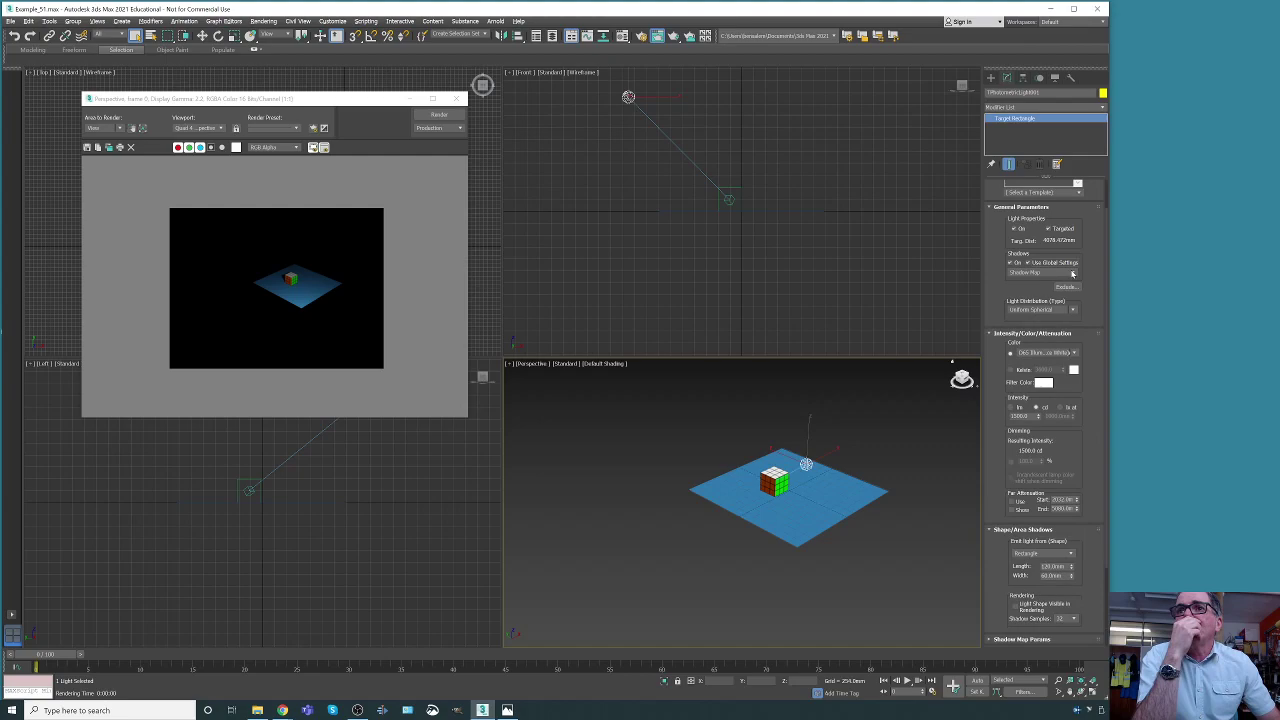
pyautogui.click(1071, 273)
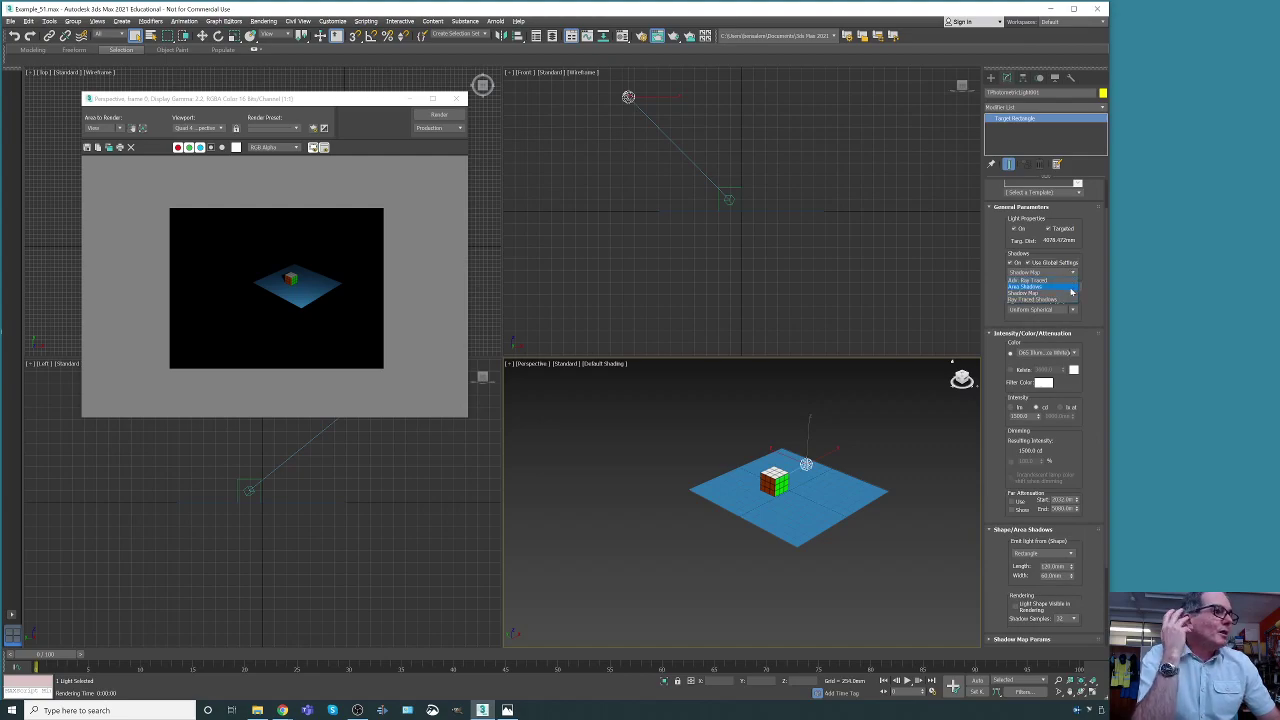
pyautogui.click(1068, 299)
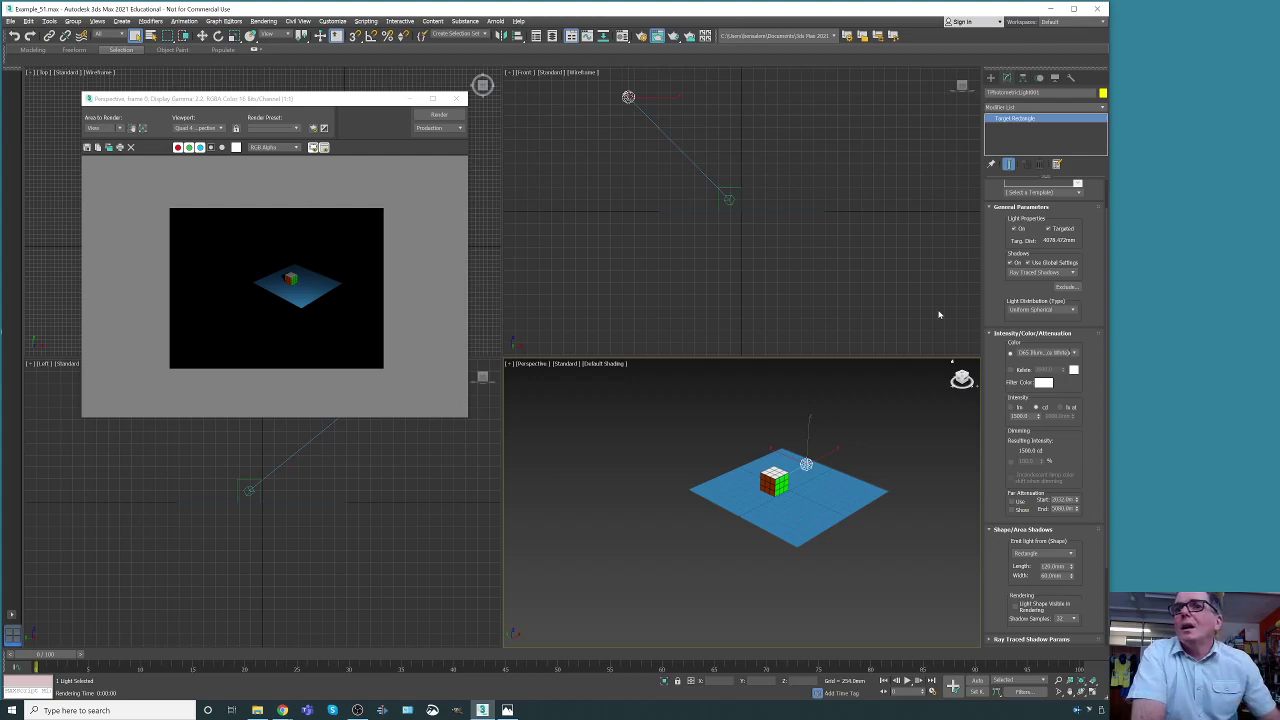
pyautogui.scroll(-1, 1048, 420)
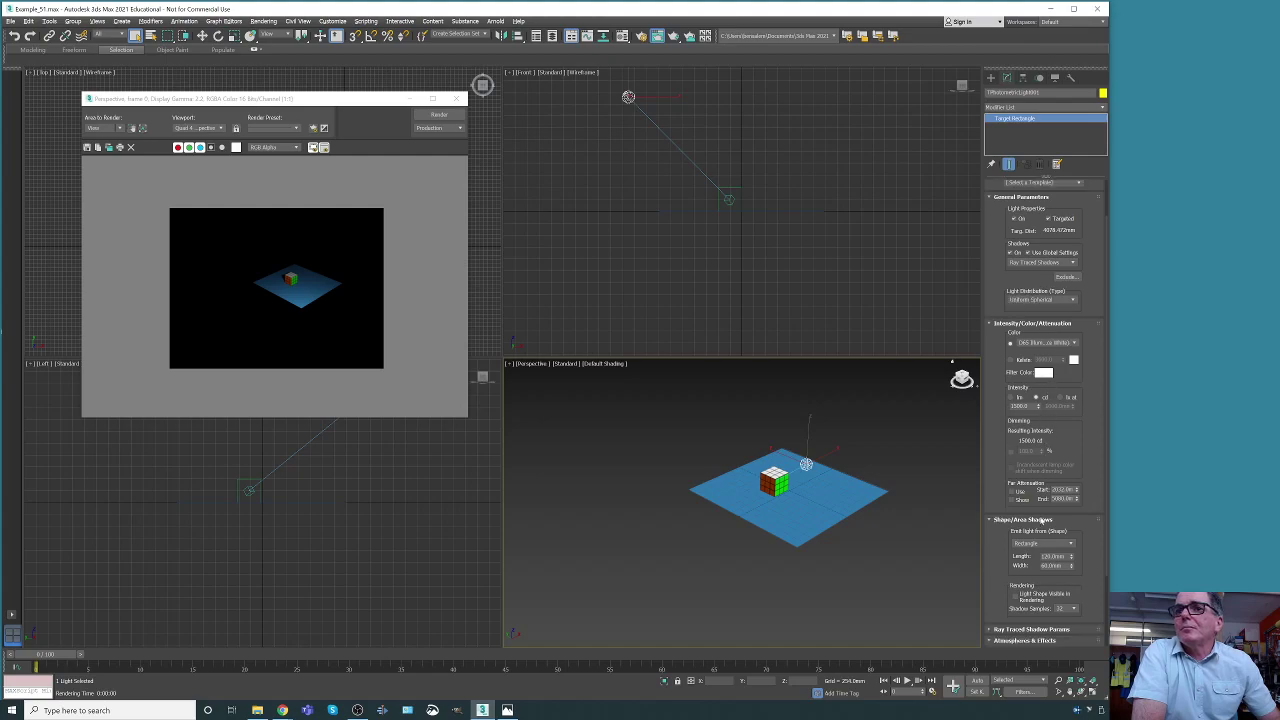
pyautogui.click(1070, 521)
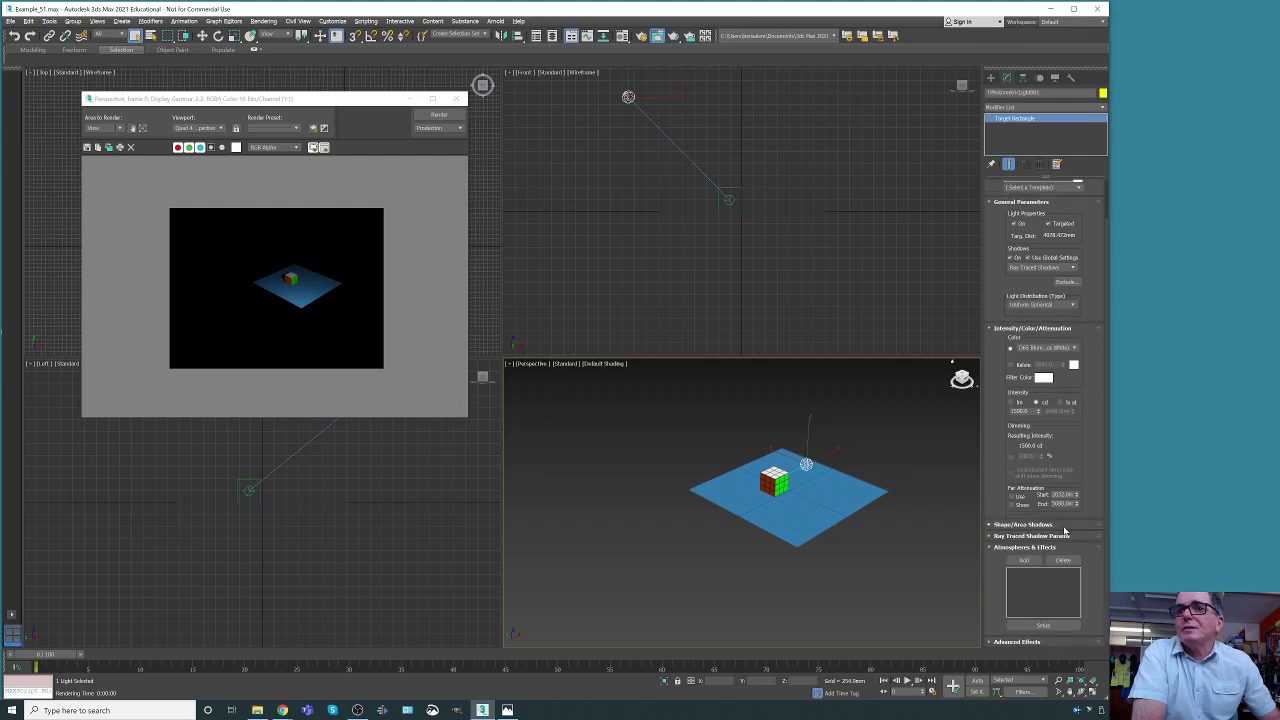
pyautogui.click(1065, 526)
pyautogui.scroll(-2, 1062, 545)
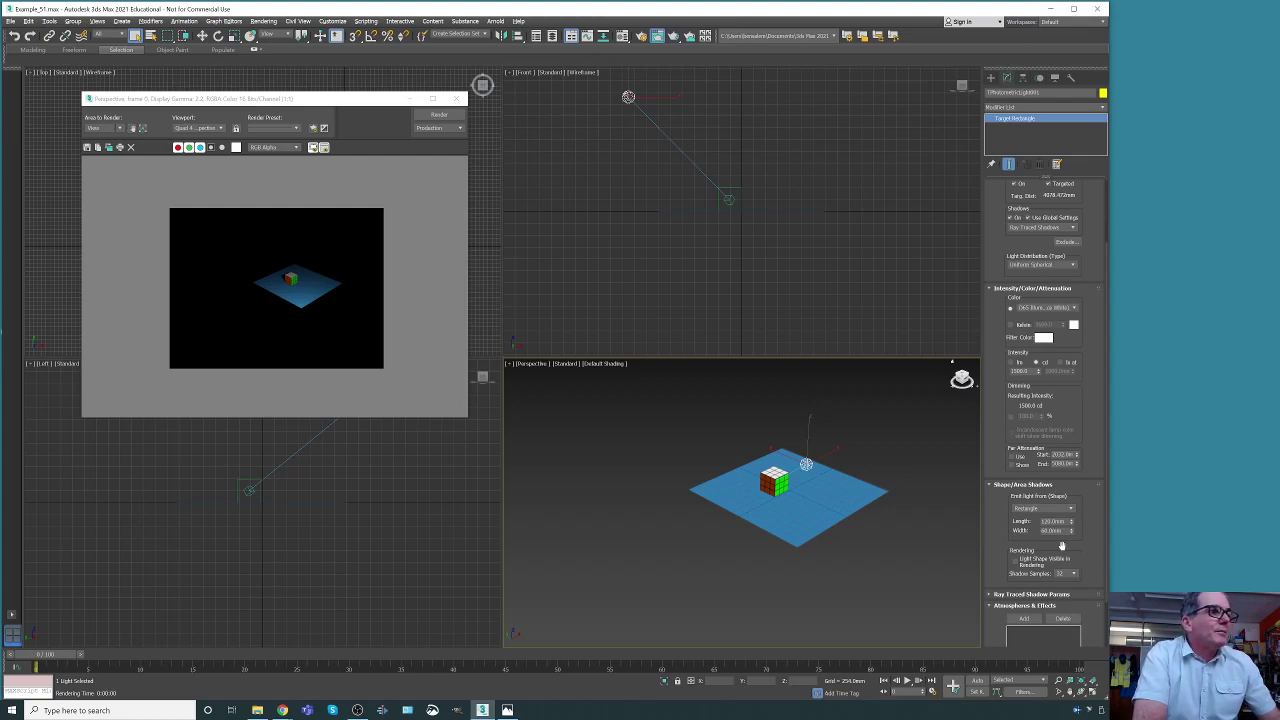
pyautogui.scroll(-1, 1062, 545)
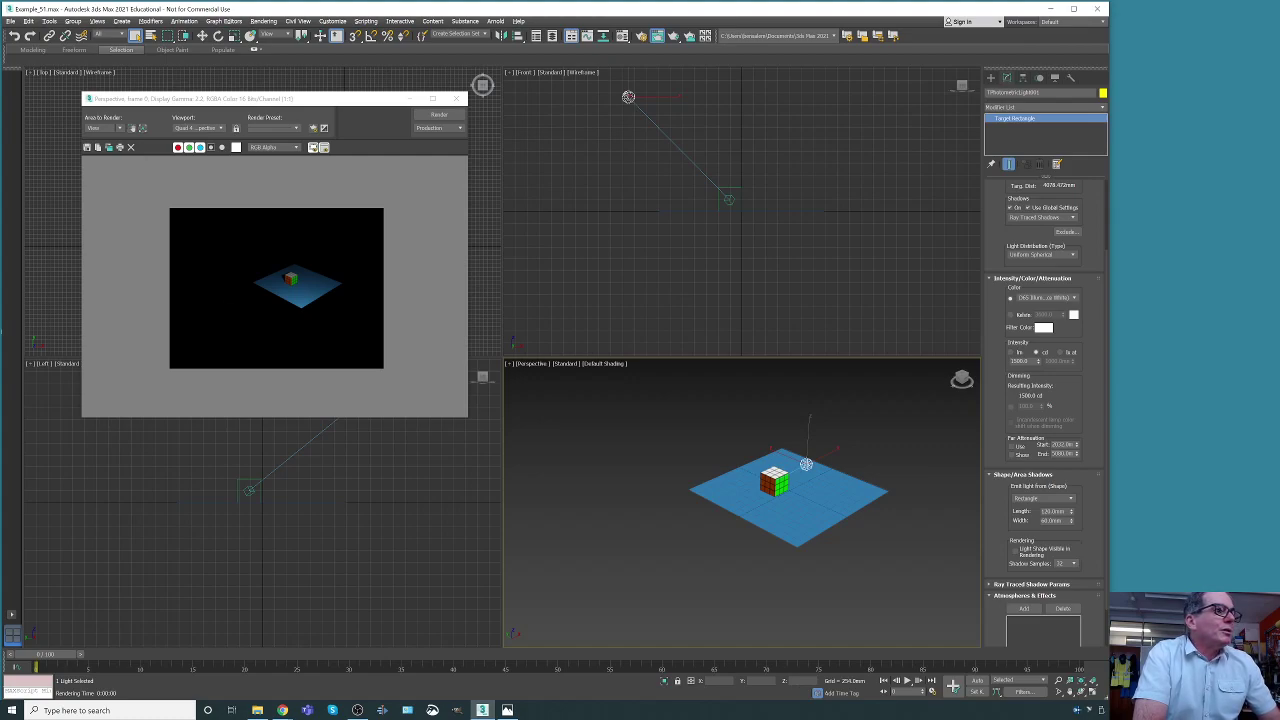
# - Close the rendered frame, change the renderer to ART Renderer in Render Setup, and render the Perspective view
pyautogui.click(456, 98)
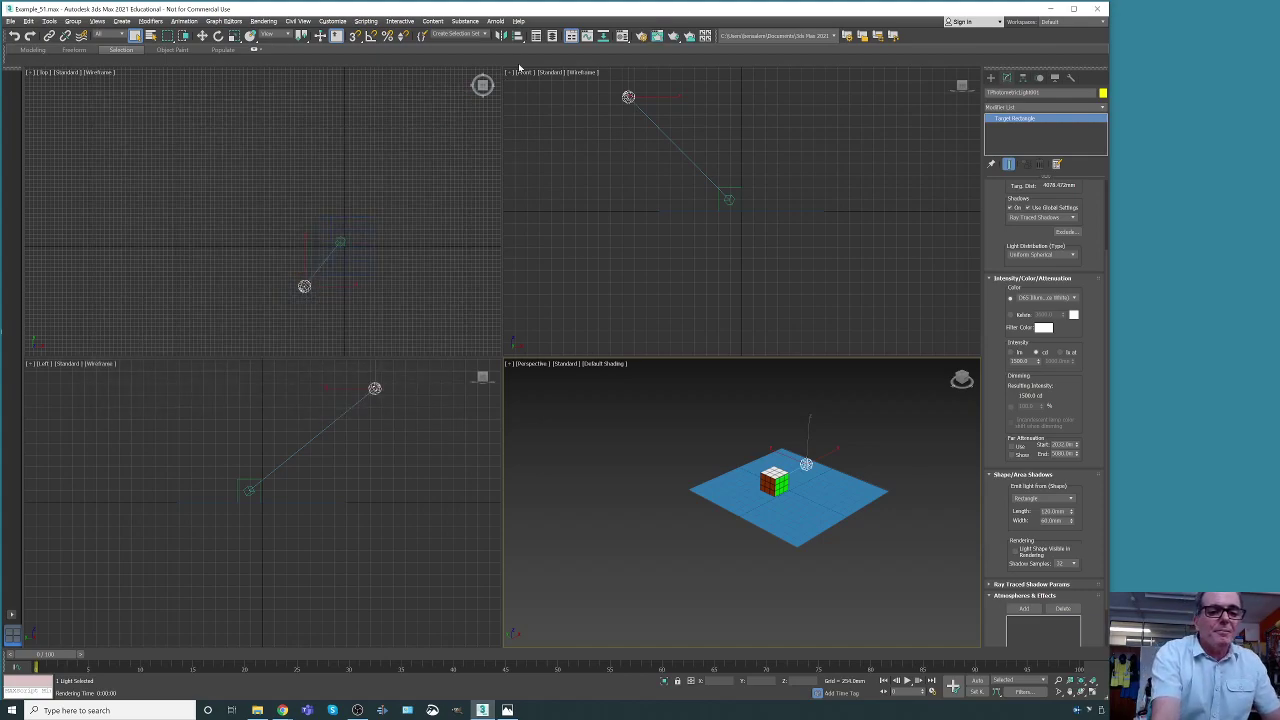
pyautogui.press('F10')
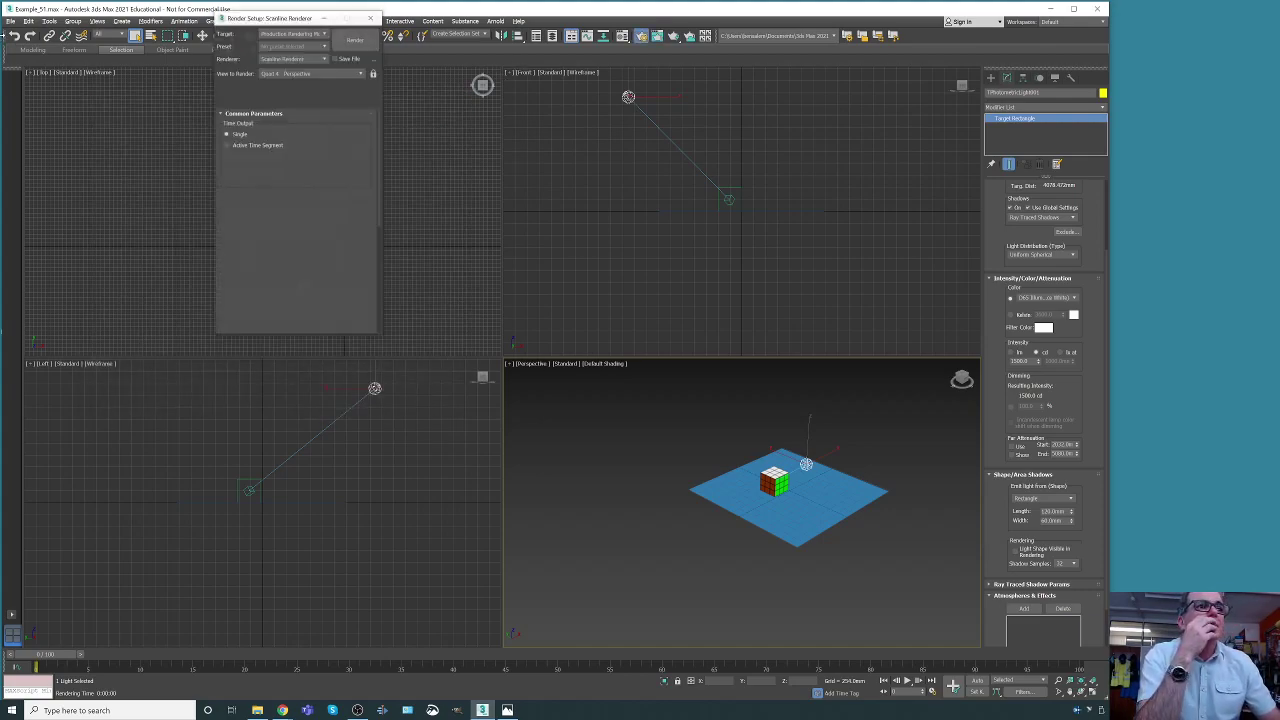
pyautogui.moveTo(291, 19); pyautogui.dragTo(288, 68)
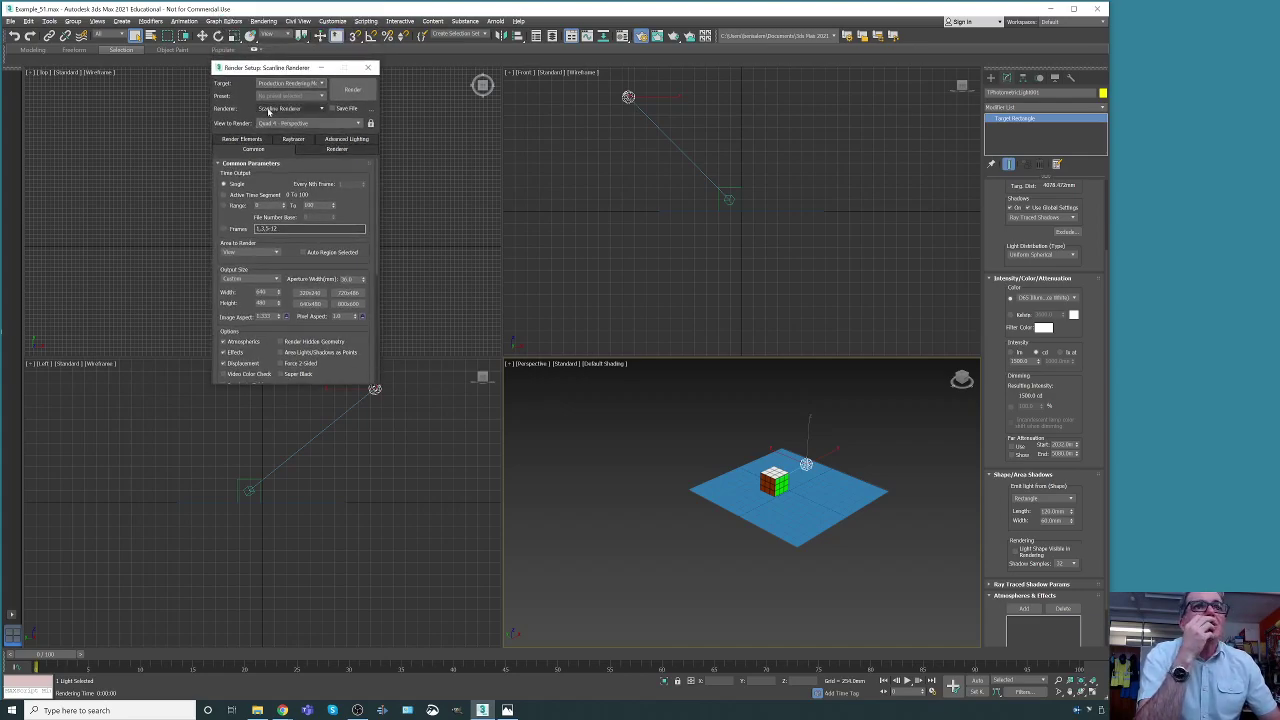
pyautogui.click(321, 108)
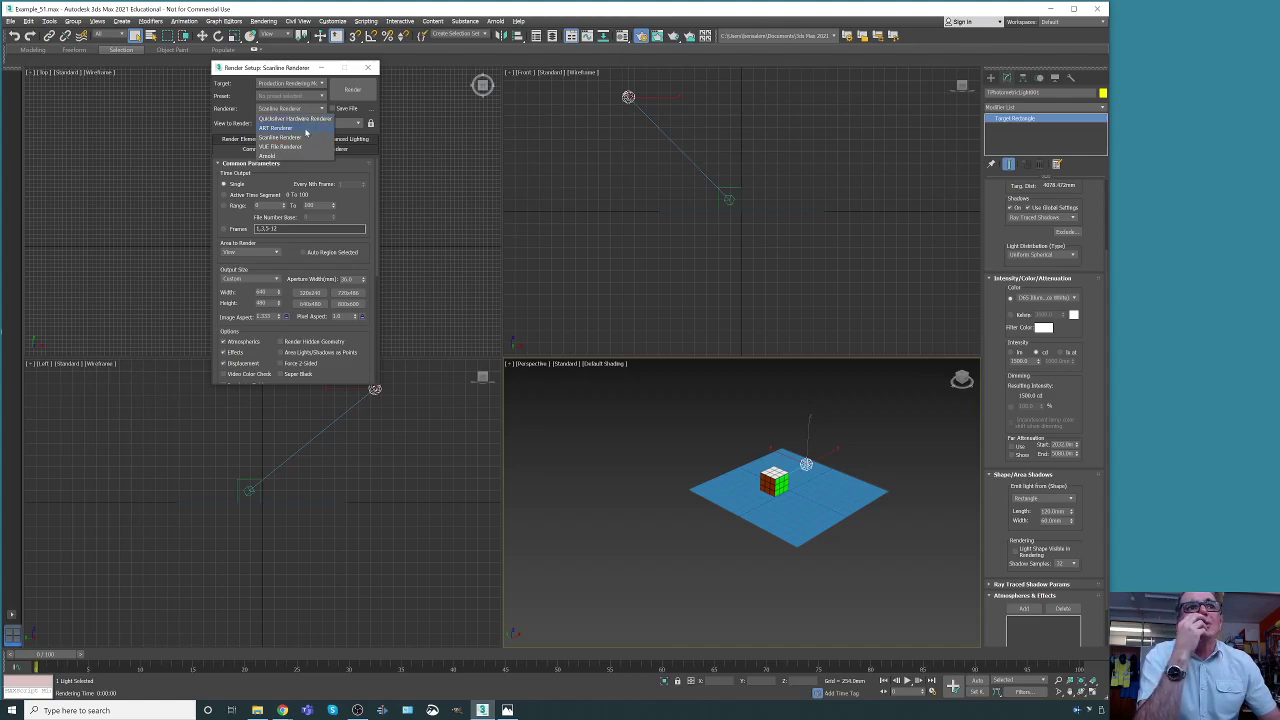
pyautogui.click(306, 130)
pyautogui.click(347, 90)
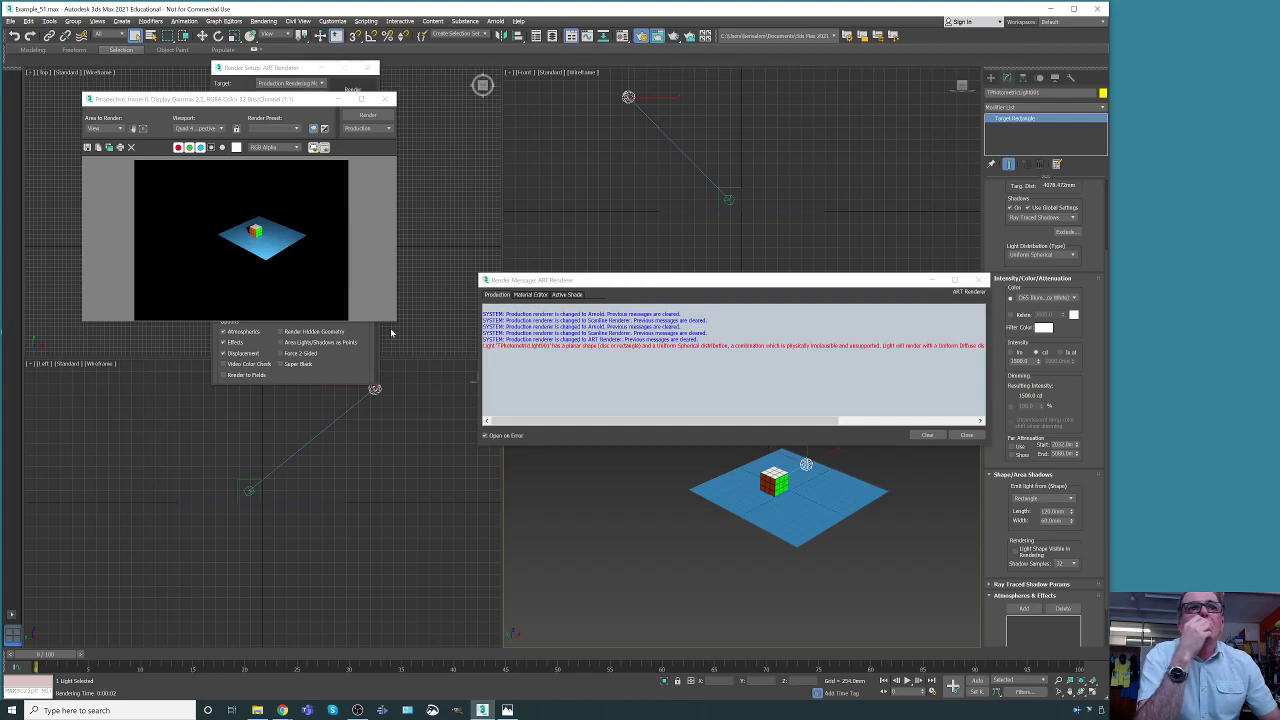
# - Enlarge the rendered frame window, zoom in on the ART render of the cube, and close the render messages and frame
pyautogui.moveTo(394, 321); pyautogui.dragTo(495, 449)
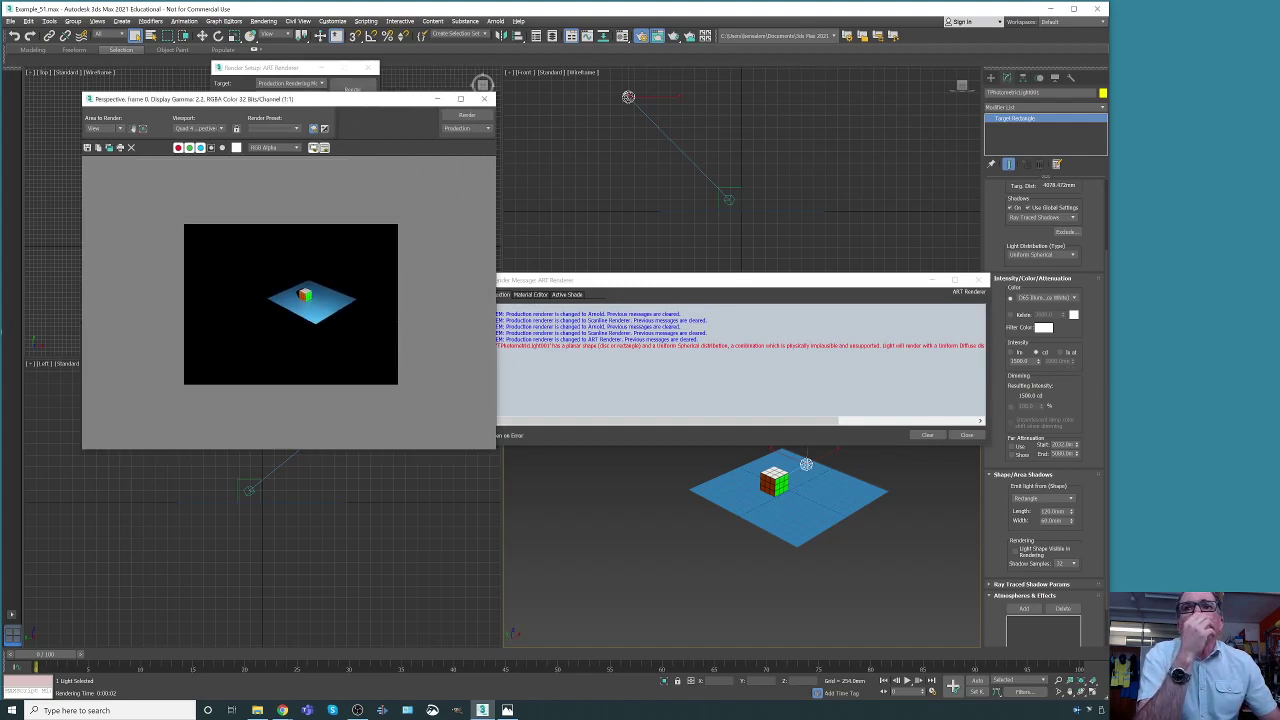
pyautogui.click(810, 283)
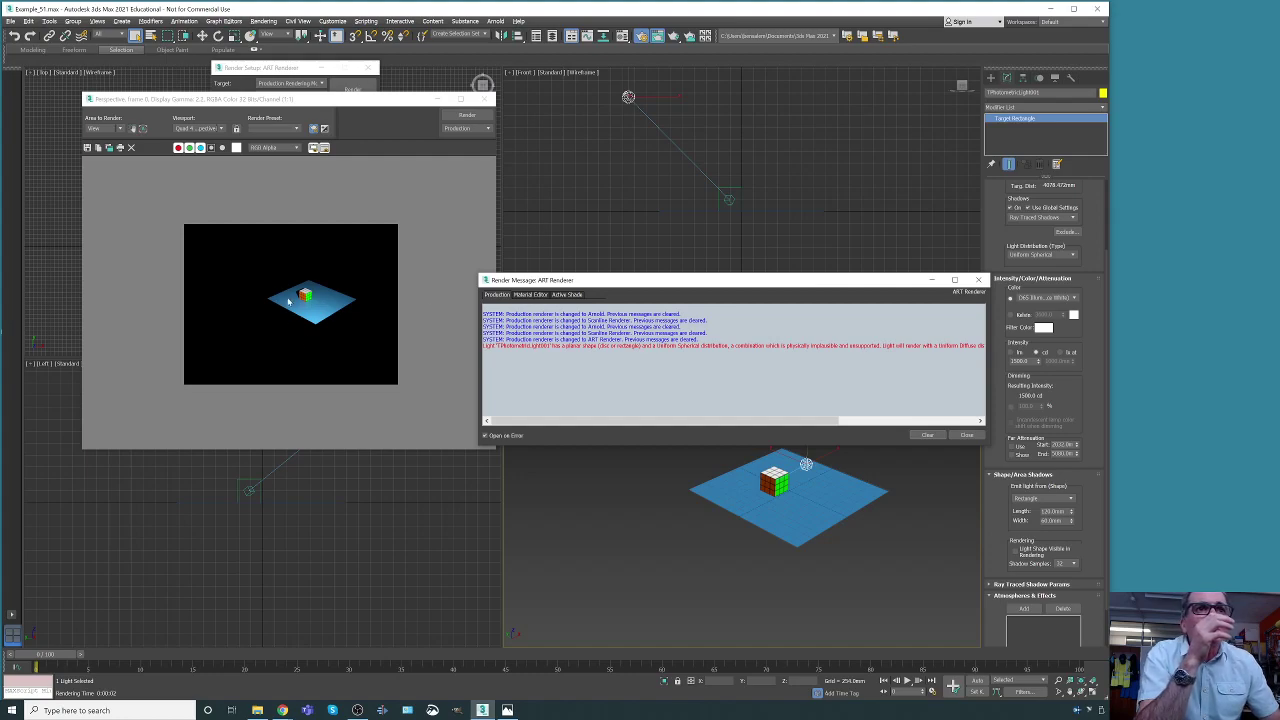
pyautogui.scroll(3, 288, 300)
pyautogui.scroll(-2, 288, 300)
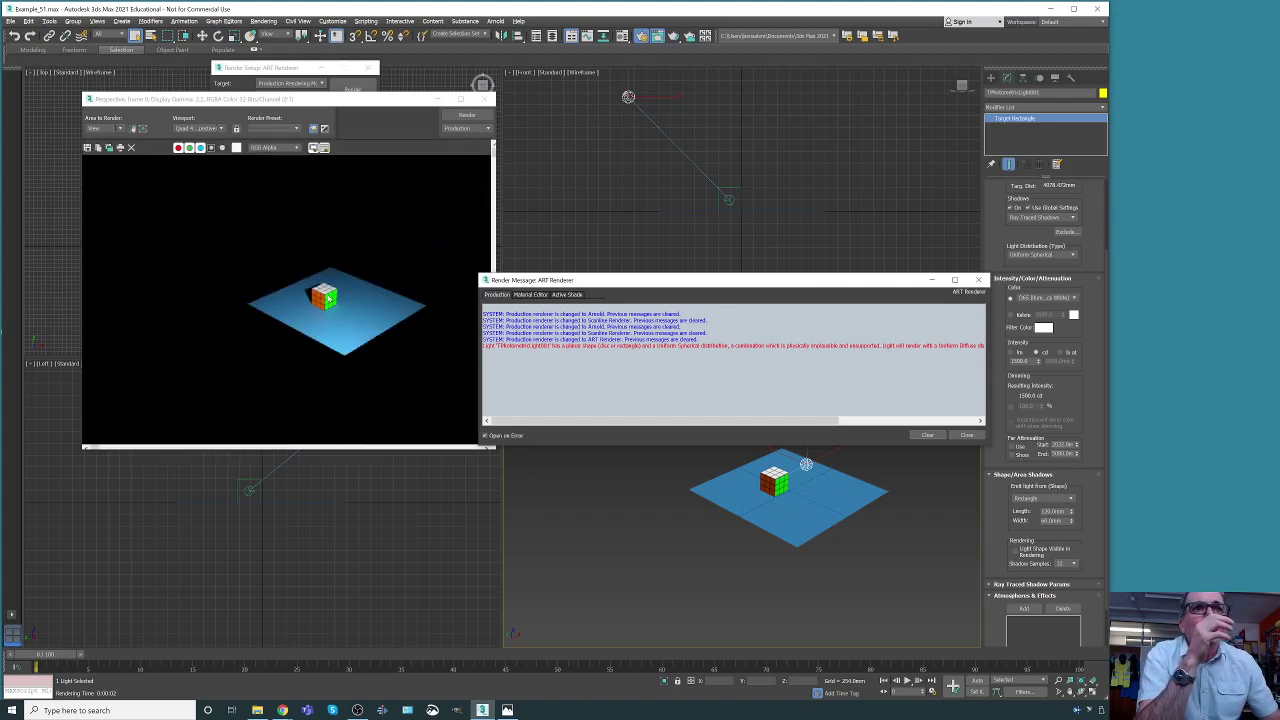
pyautogui.scroll(-1, 328, 300)
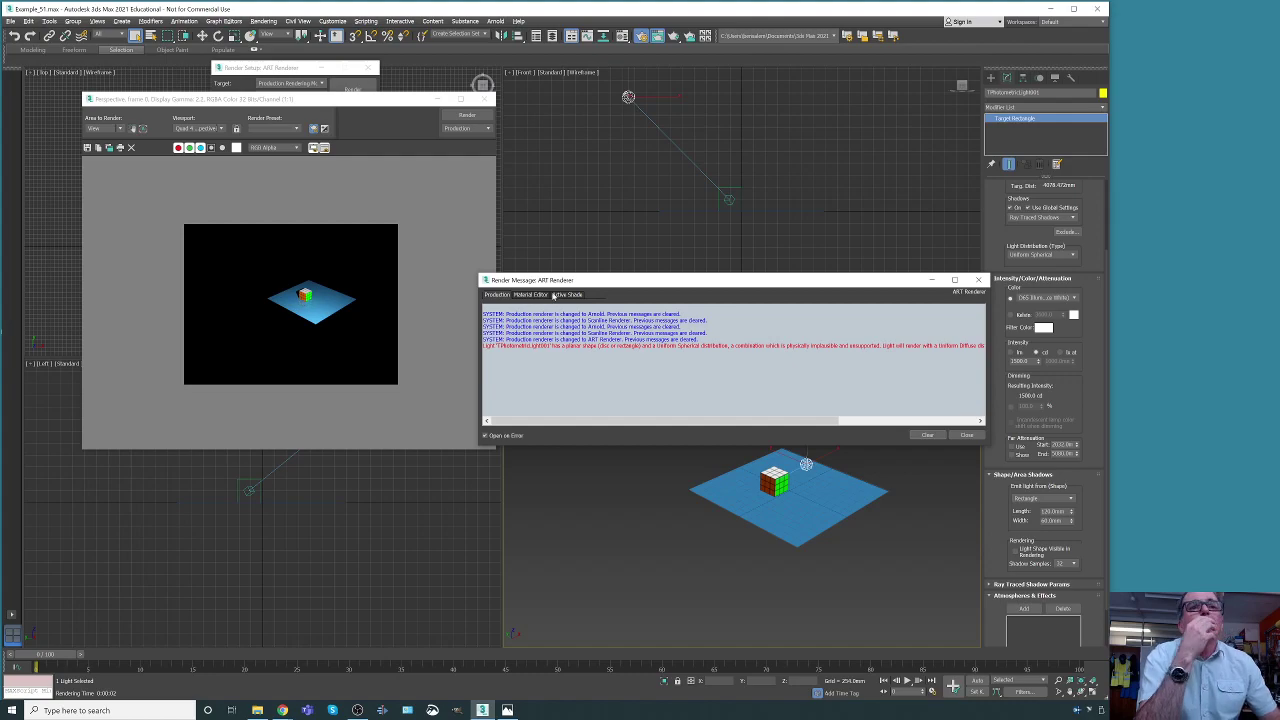
pyautogui.click(966, 435)
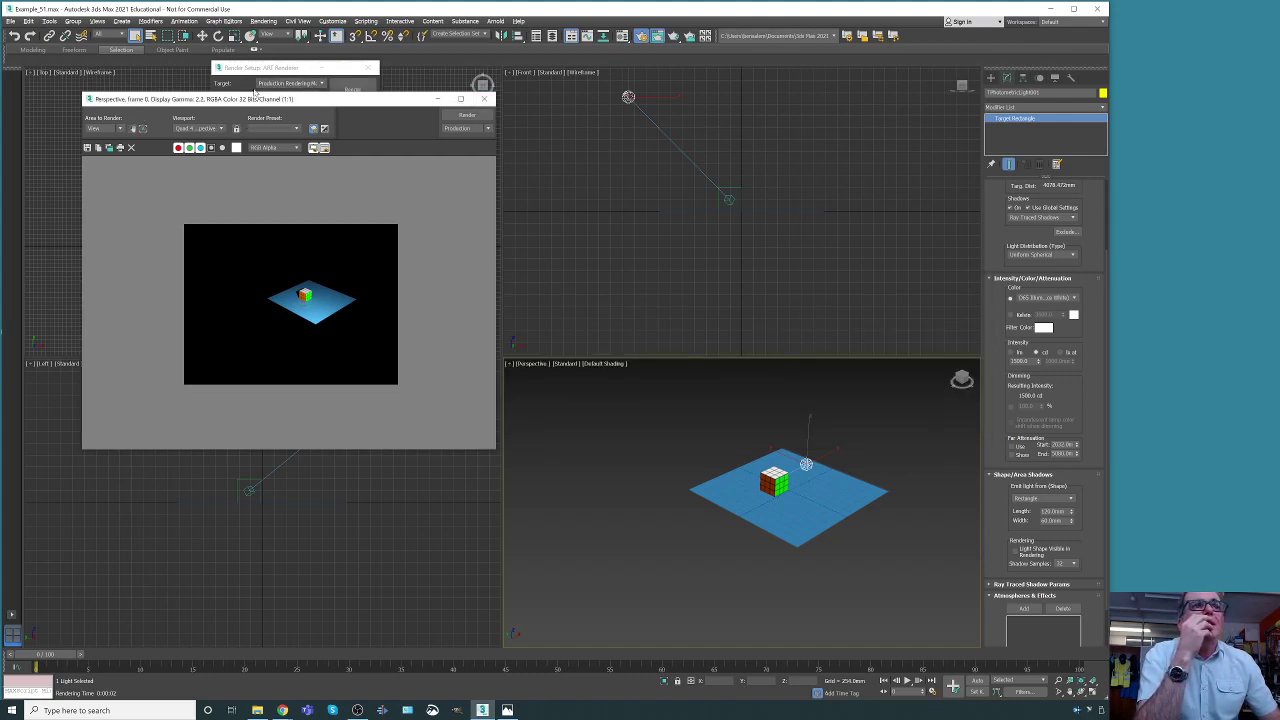
pyautogui.click(485, 99)
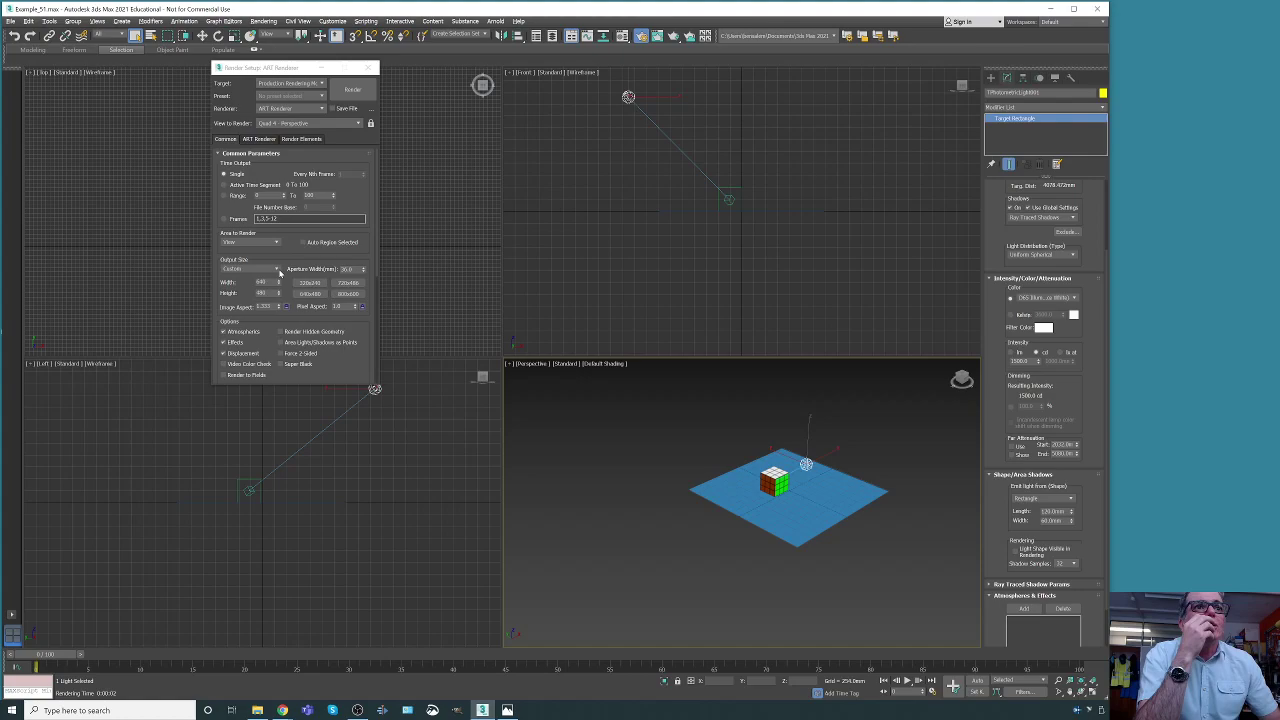
# - Set the render output size to HDTV (video), render the Perspective view, and reposition the frame window to see the whole image
pyautogui.click(277, 270)
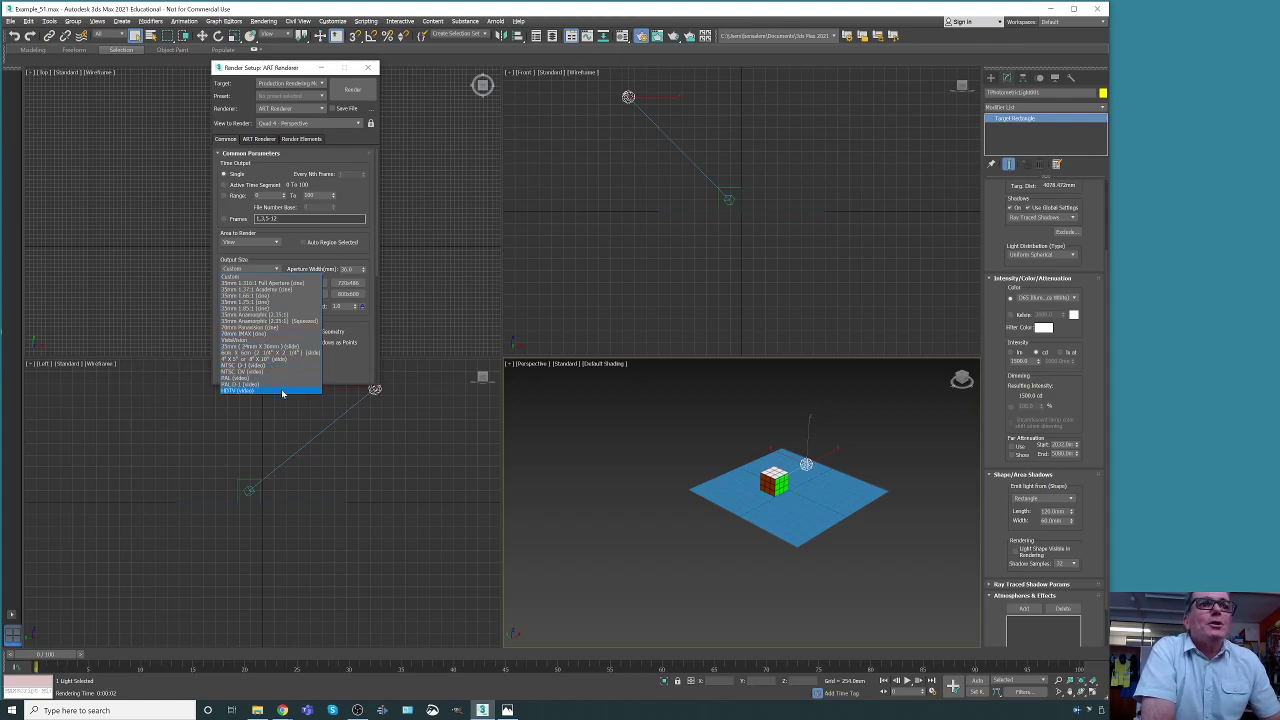
pyautogui.click(283, 391)
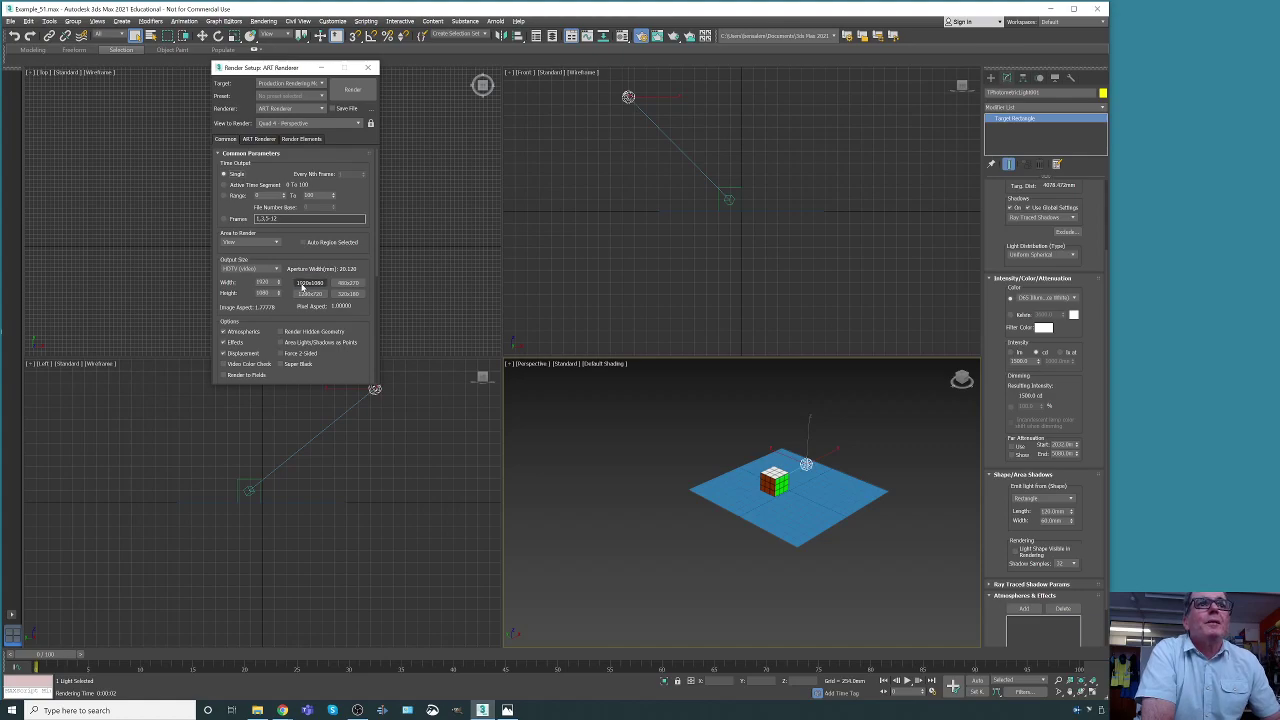
pyautogui.click(346, 89)
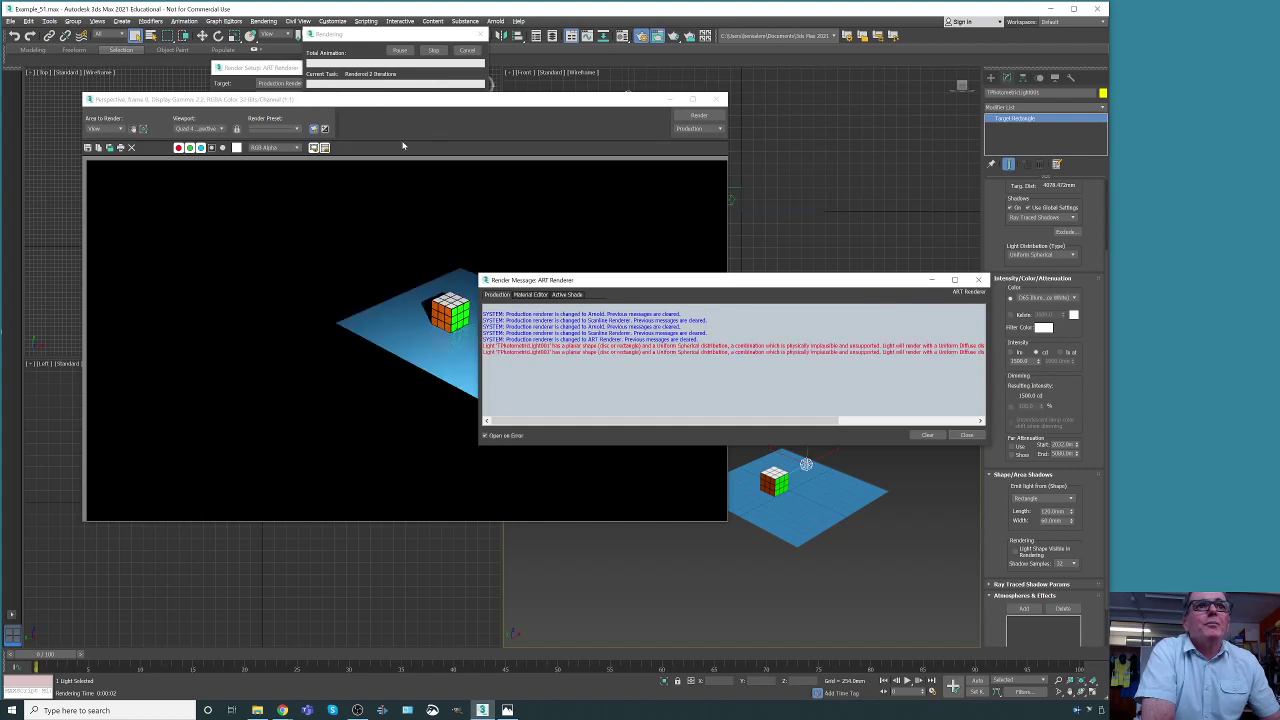
pyautogui.moveTo(473, 103); pyautogui.dragTo(367, 103)
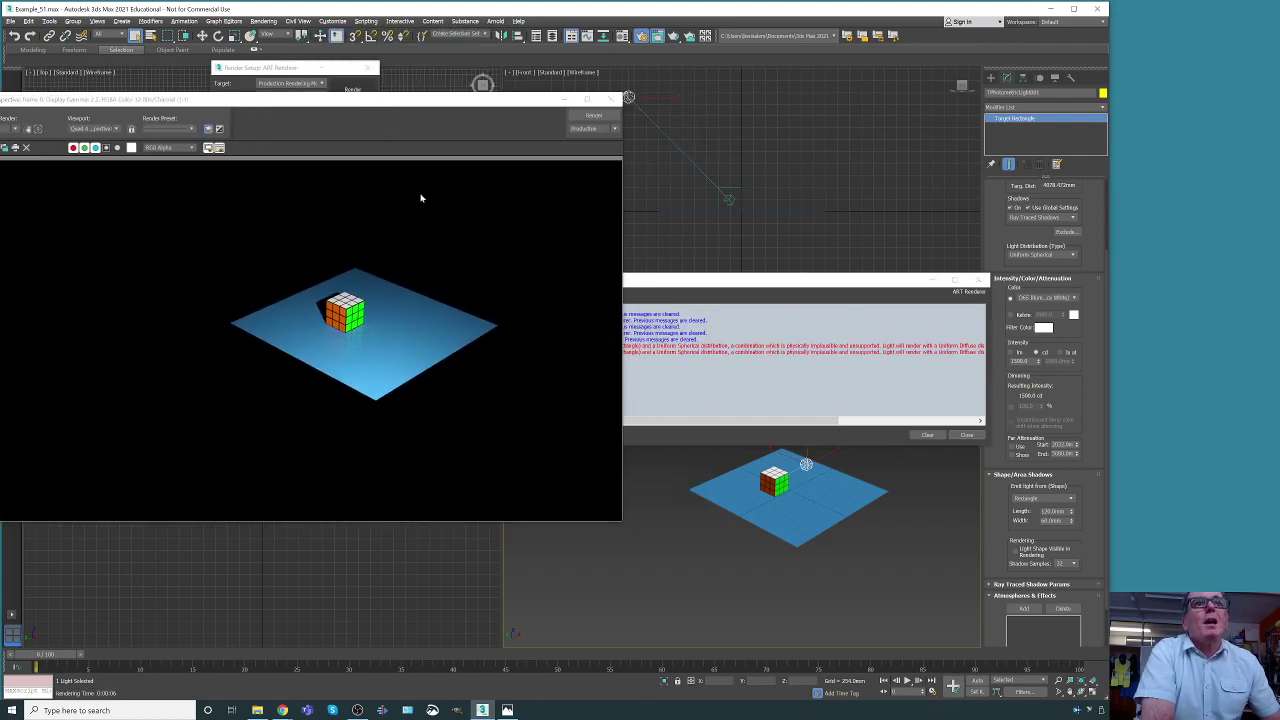
# - Switch the renderer to Quicksilver Hardware Renderer, render the Perspective view, and close the rendered frame and message window
pyautogui.click(305, 70)
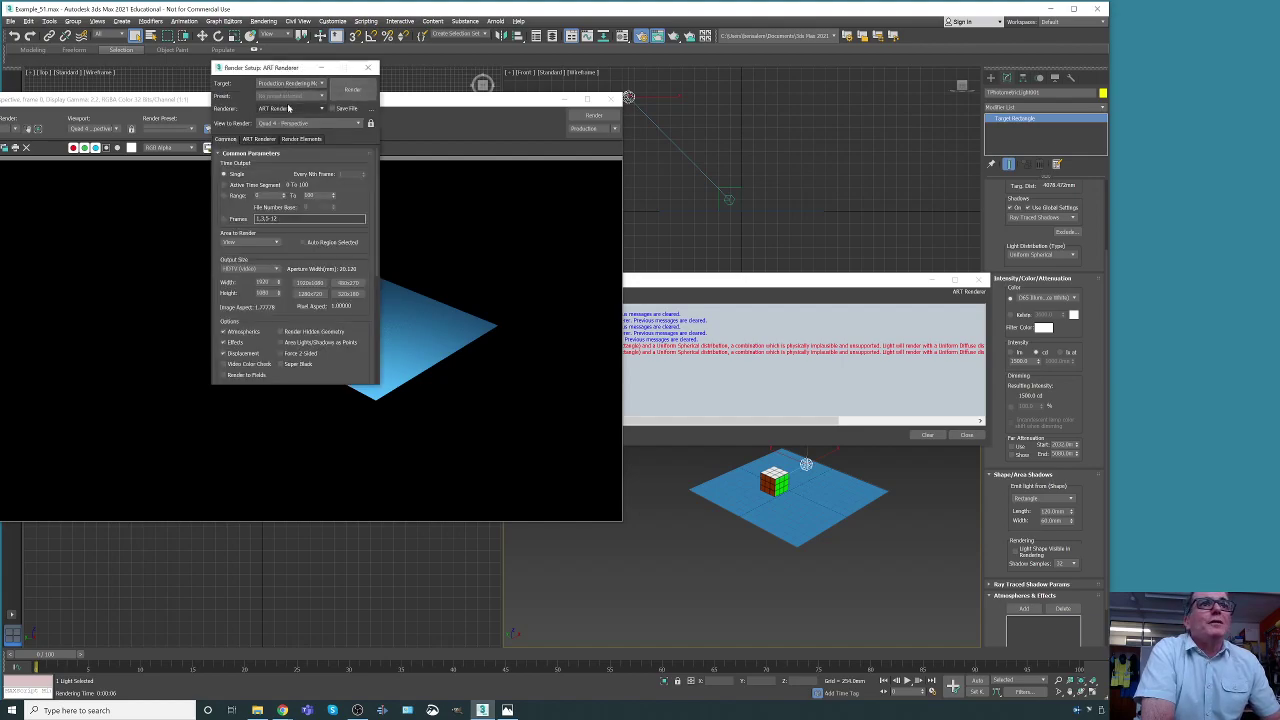
pyautogui.click(289, 107)
pyautogui.click(289, 118)
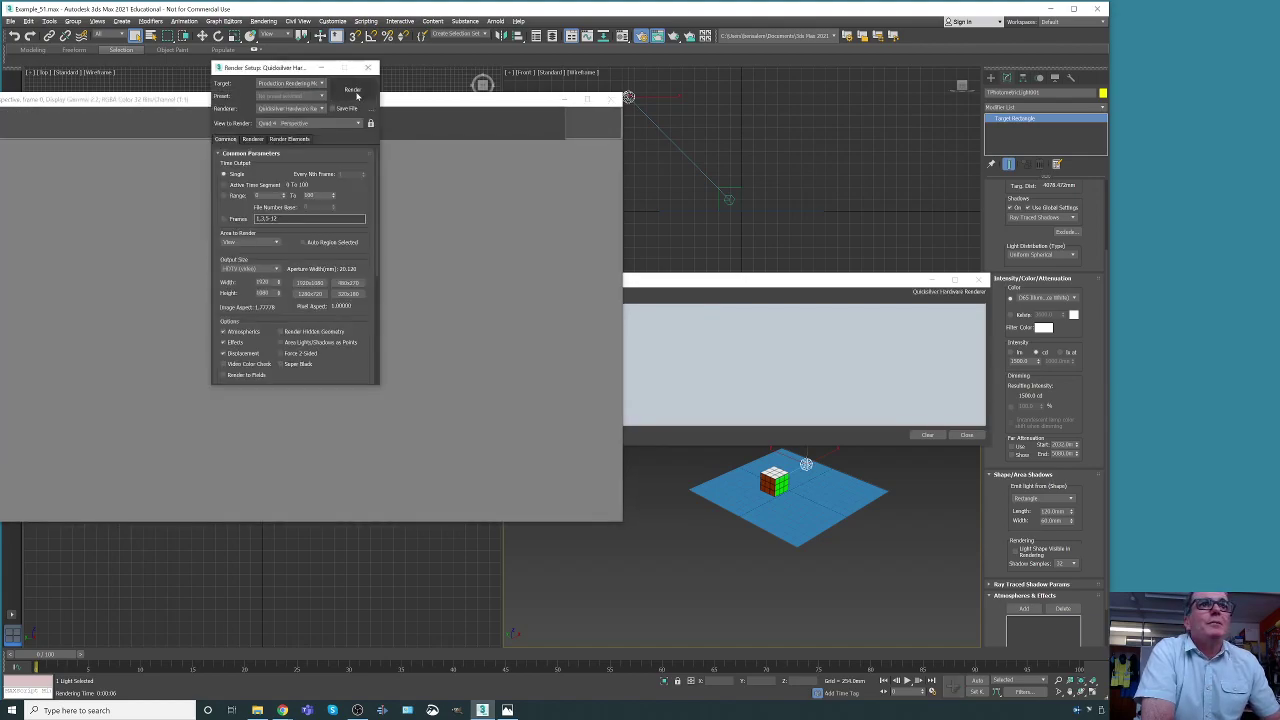
pyautogui.click(354, 91)
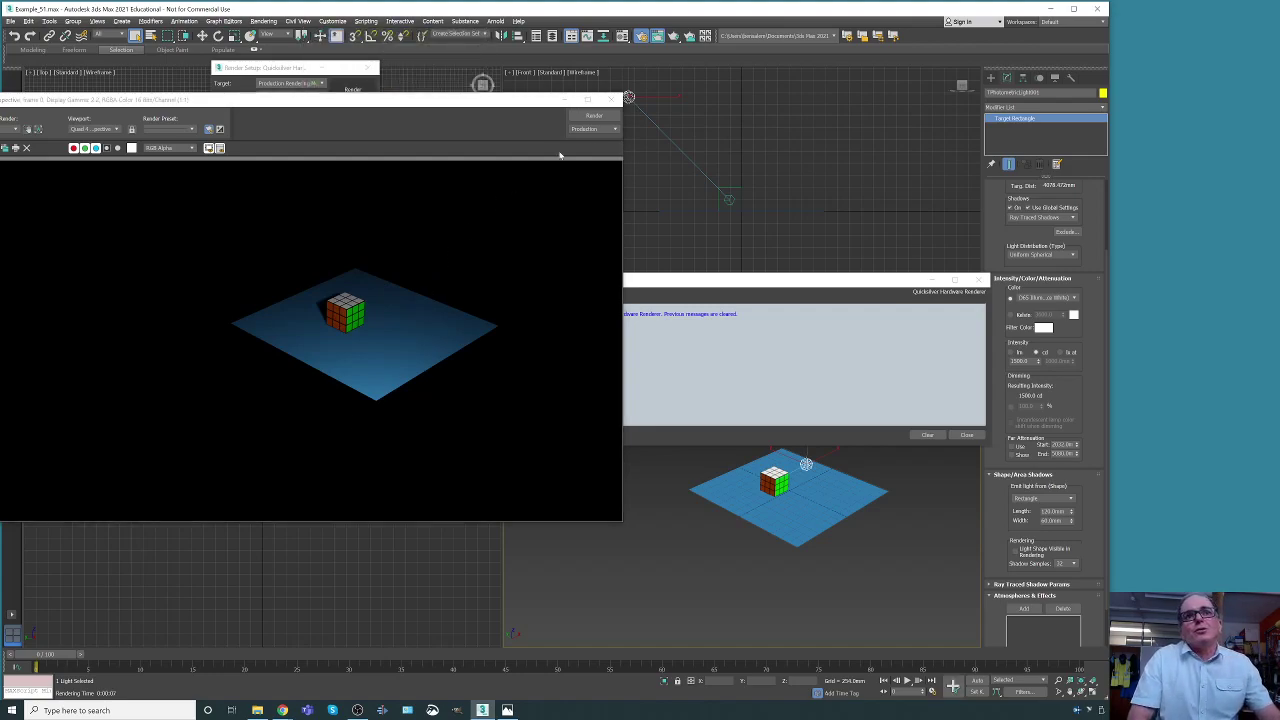
pyautogui.click(615, 103)
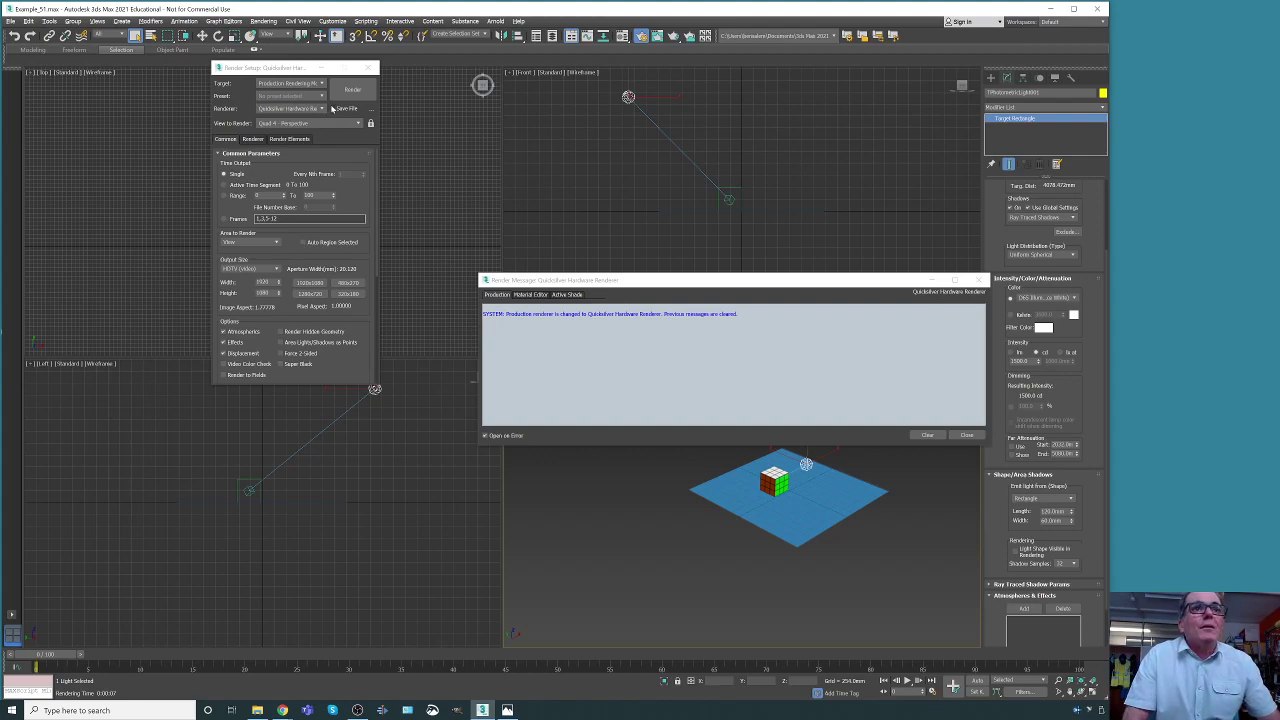
pyautogui.click(320, 108)
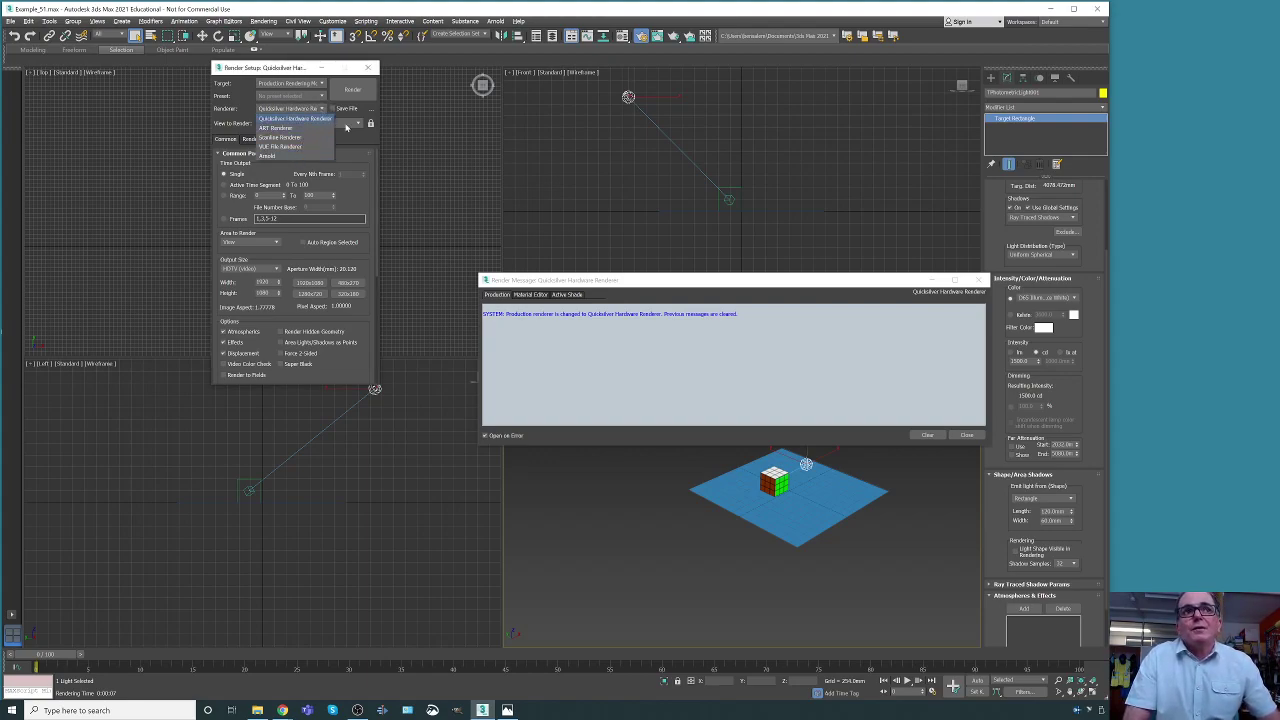
pyautogui.click(362, 140)
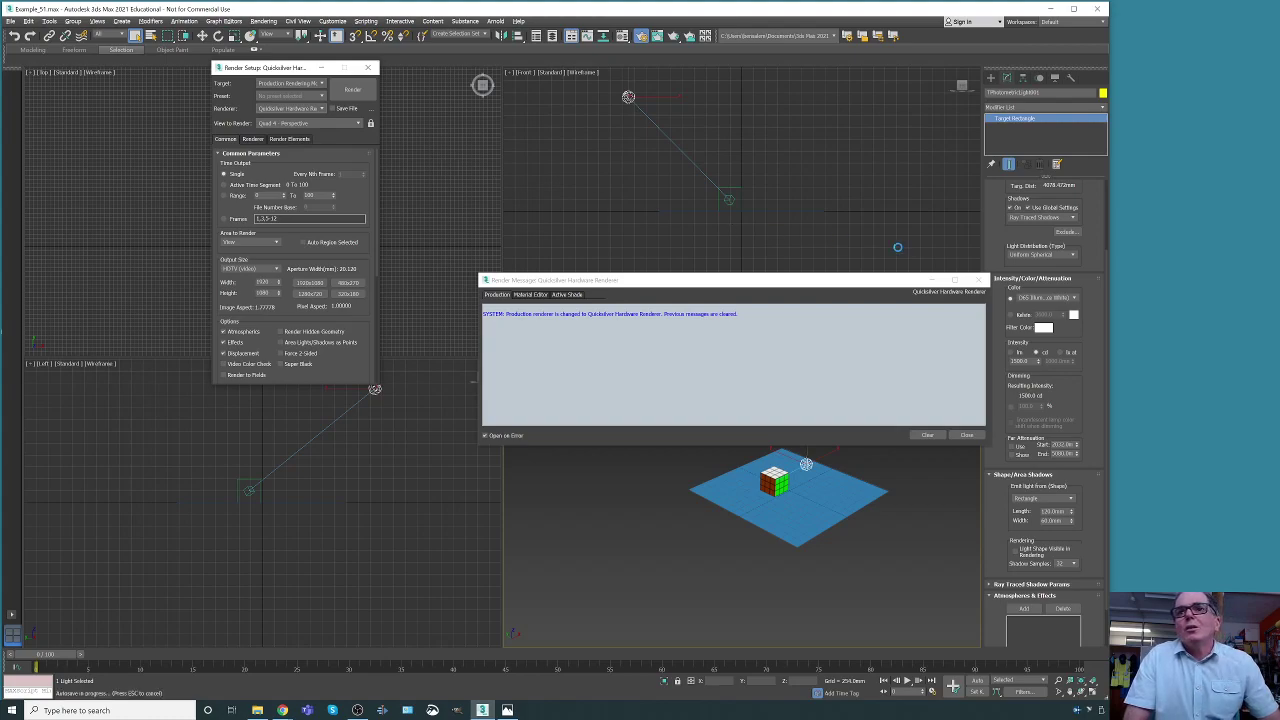
pyautogui.click(977, 280)
# - Move the target light lower and closer to the cube, adjusting its position in the Perspective, Front and Left views
pyautogui.click(803, 462)
pyautogui.click(201, 36)
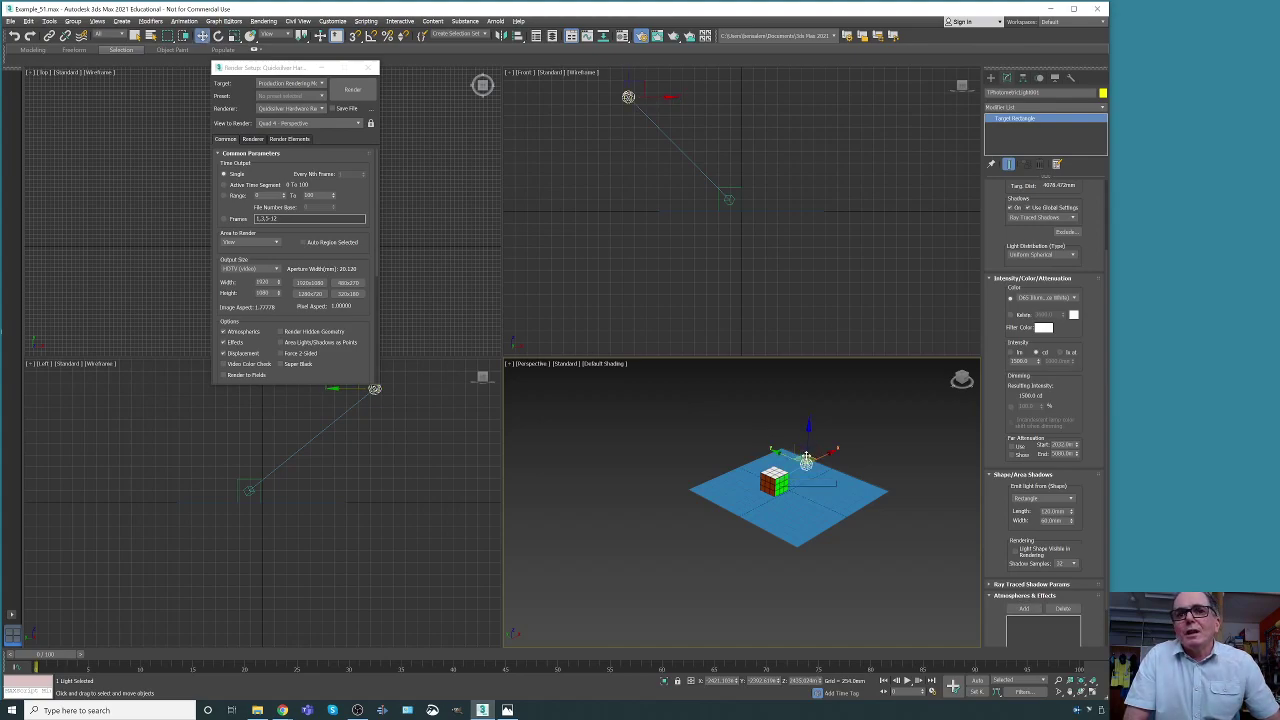
pyautogui.moveTo(807, 455)
pyautogui.mouseDown()
pyautogui.moveTo(805, 473)
pyautogui.moveTo(795, 467)
pyautogui.mouseUp()
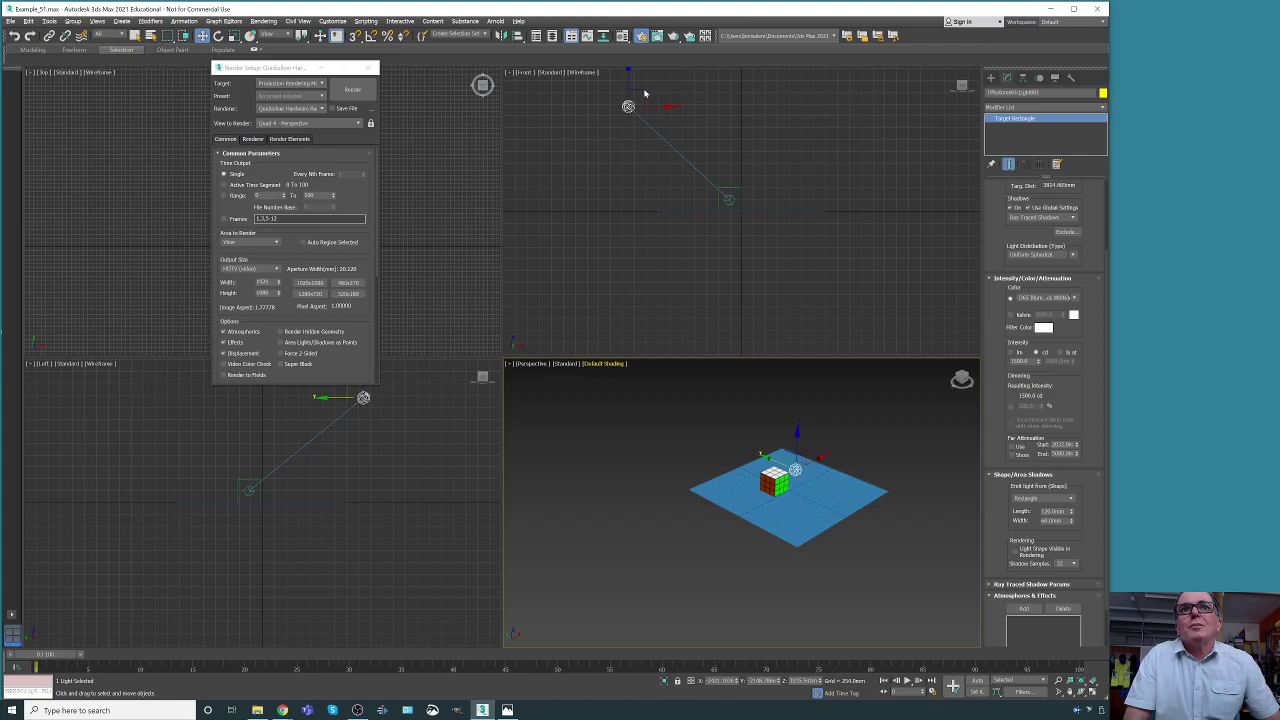
pyautogui.moveTo(641, 95); pyautogui.dragTo(682, 148)
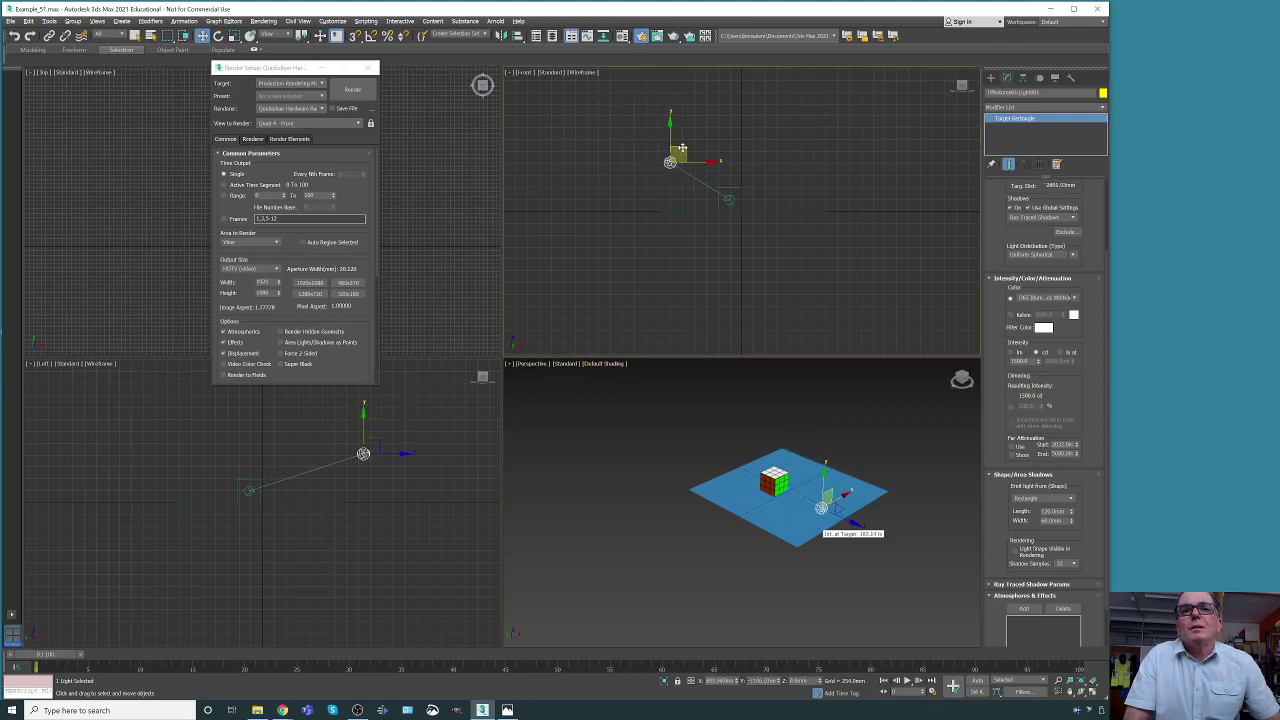
pyautogui.click(397, 457)
pyautogui.moveTo(397, 456); pyautogui.dragTo(345, 458)
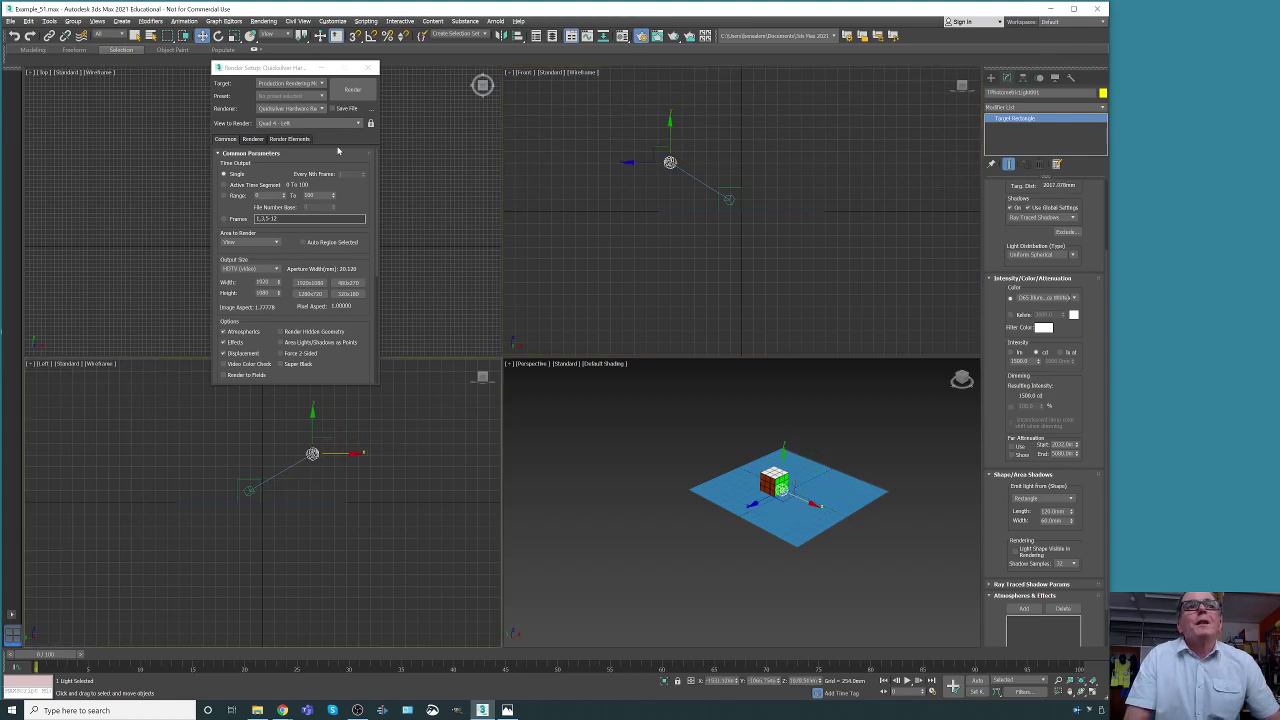
# - Render the Left view, close that frame, and render the Perspective view with the light near the cube
pyautogui.click(349, 89)
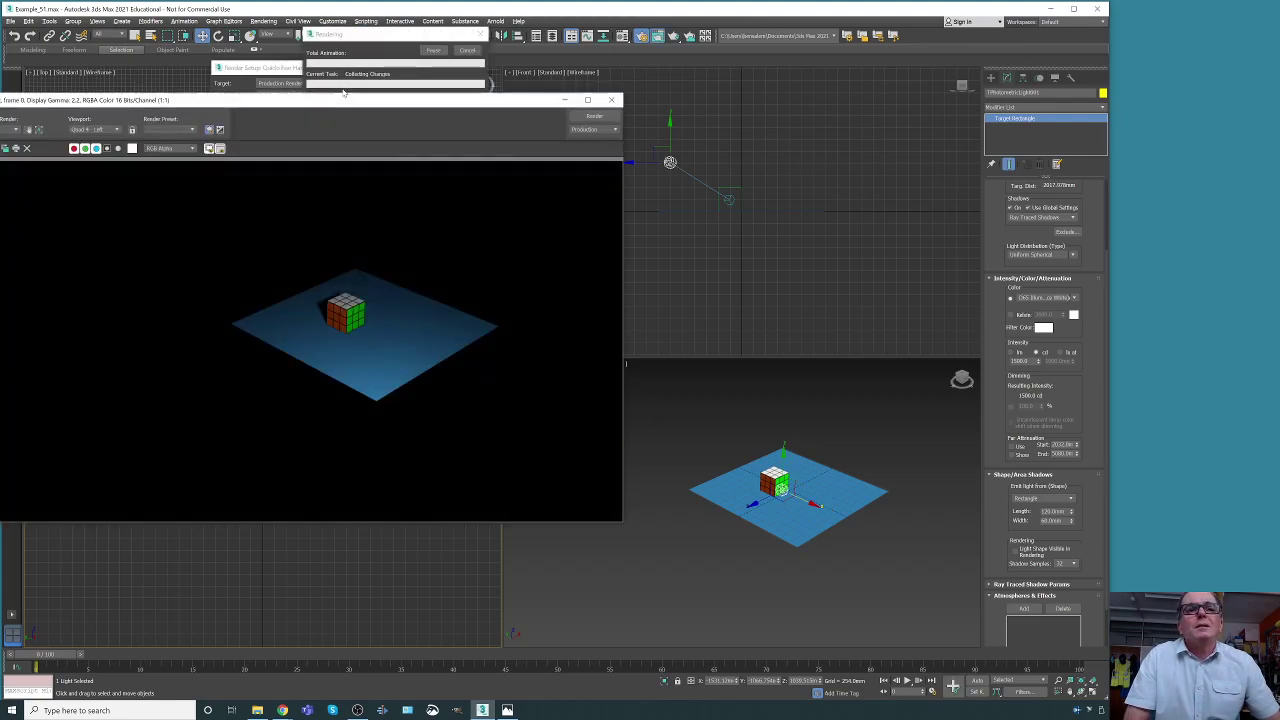
pyautogui.click(595, 118)
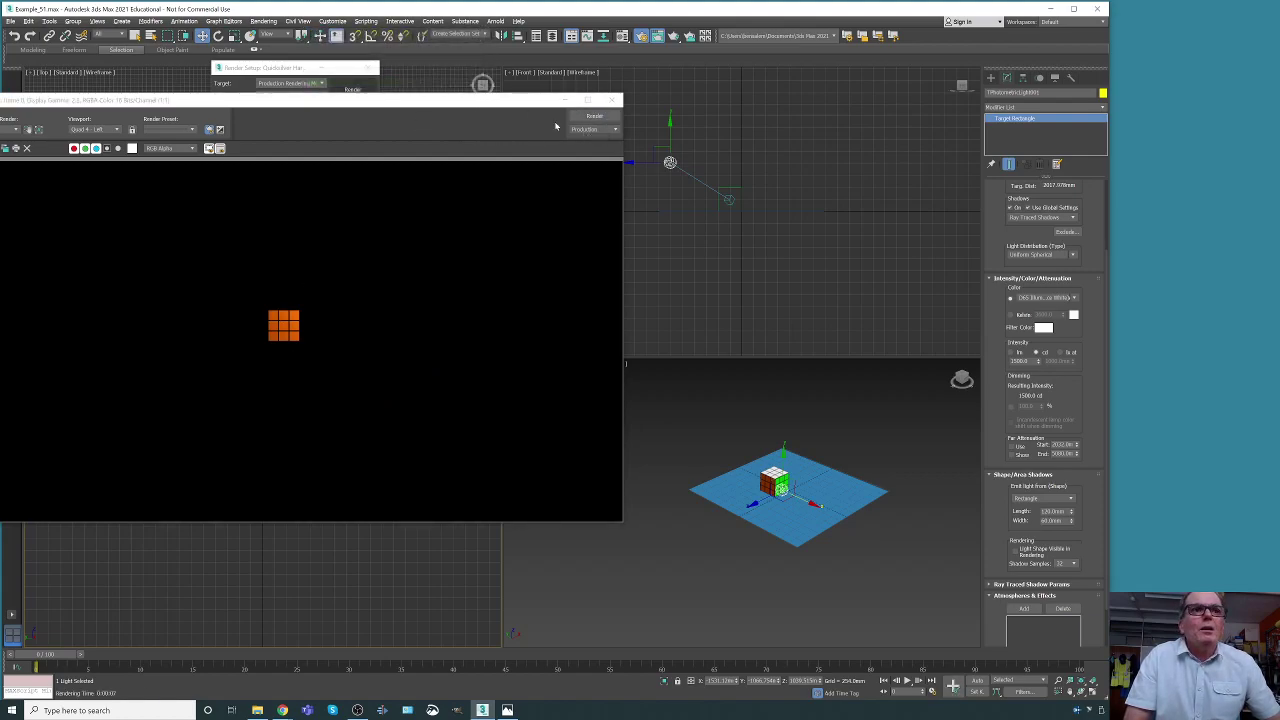
pyautogui.click(611, 100)
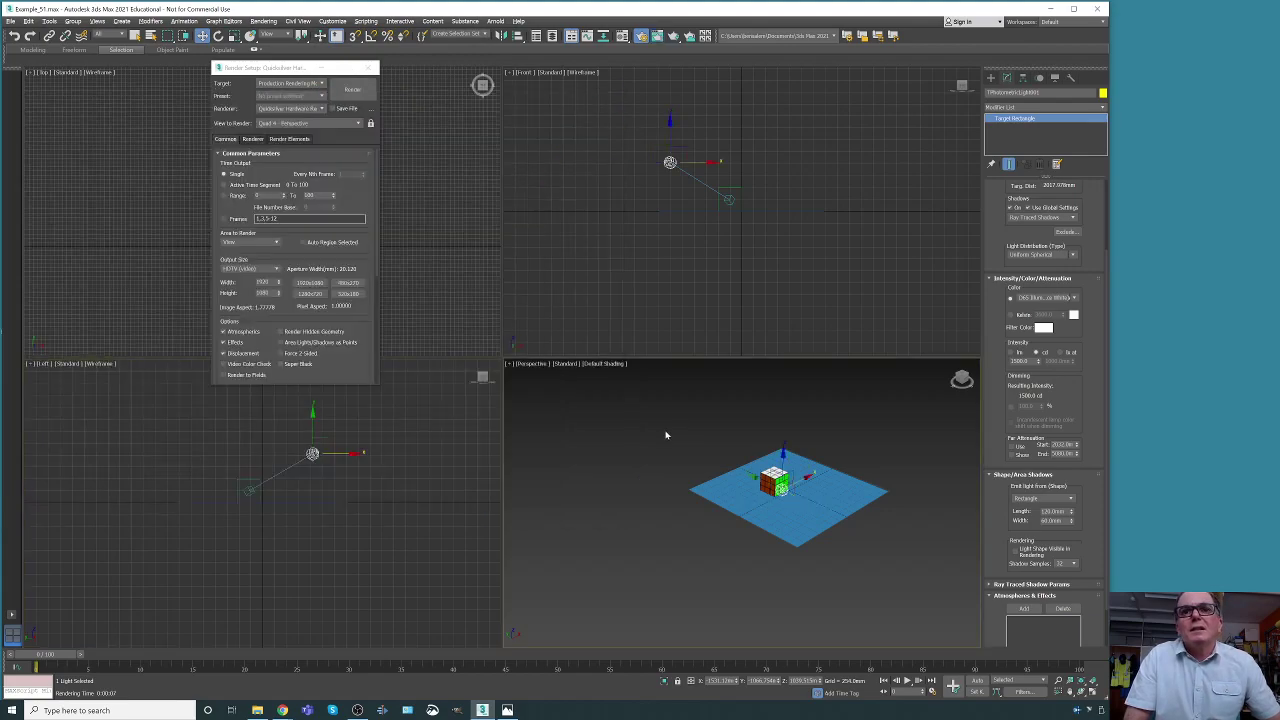
pyautogui.click(666, 435)
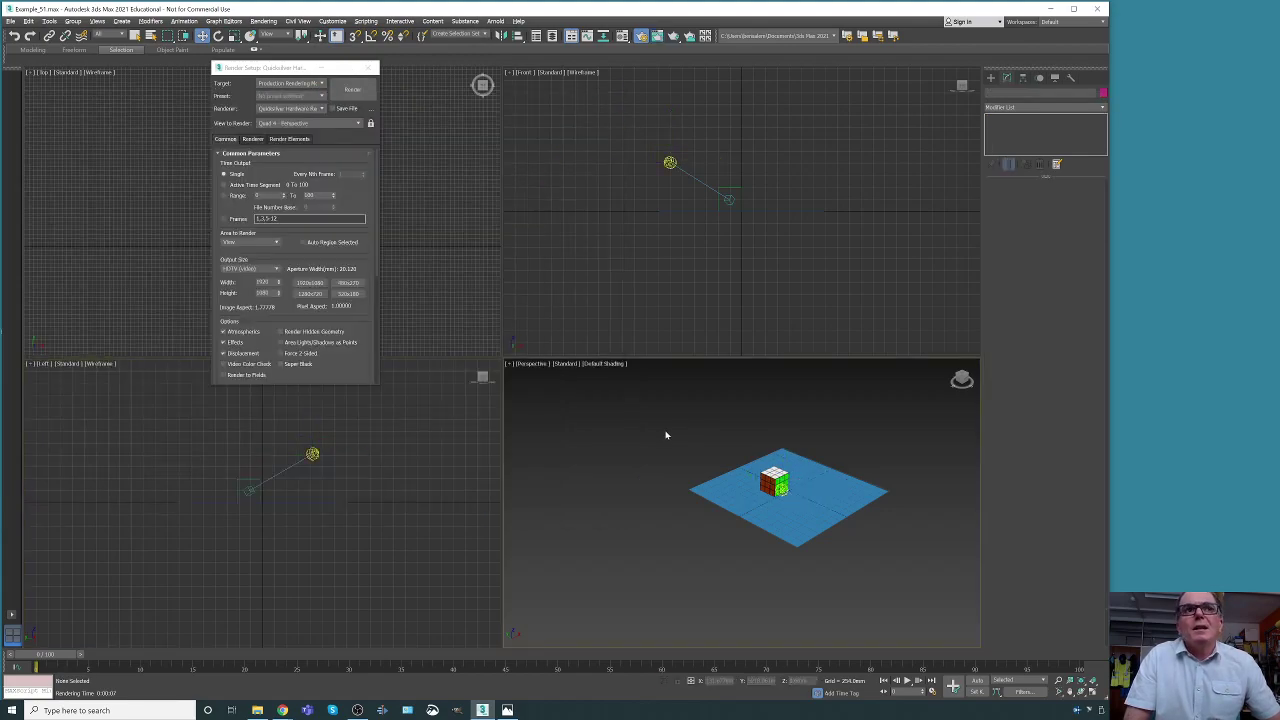
pyautogui.click(343, 90)
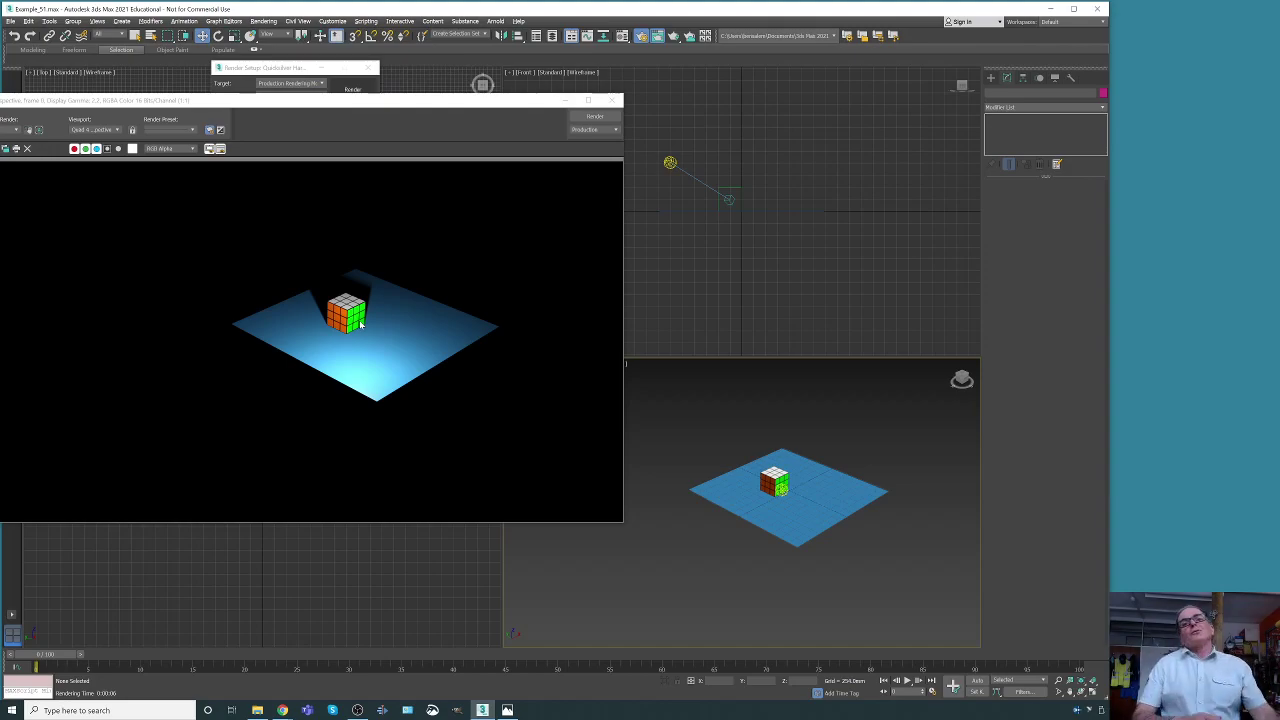
# - Select the target light in the Front view and move it higher and farther out from its target
pyautogui.click(772, 487)
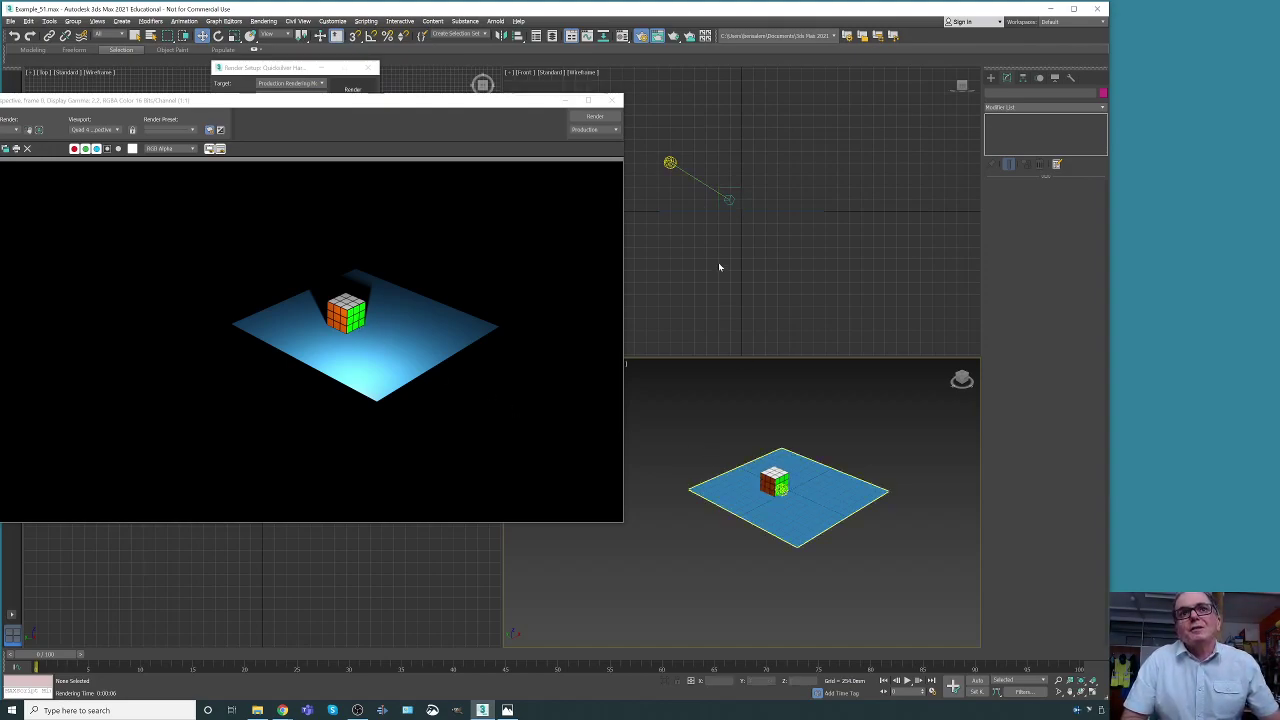
pyautogui.click(670, 162)
pyautogui.click(670, 162)
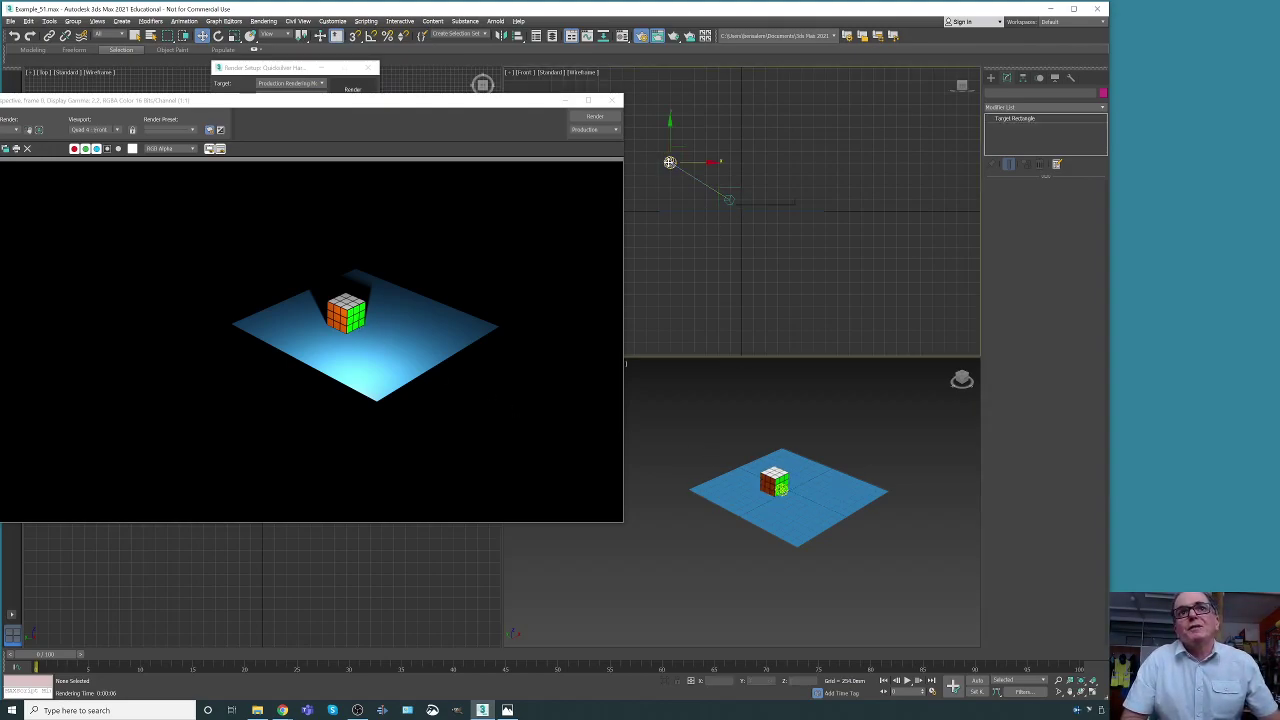
pyautogui.moveTo(690, 152); pyautogui.dragTo(637, 95)
pyautogui.click(256, 579)
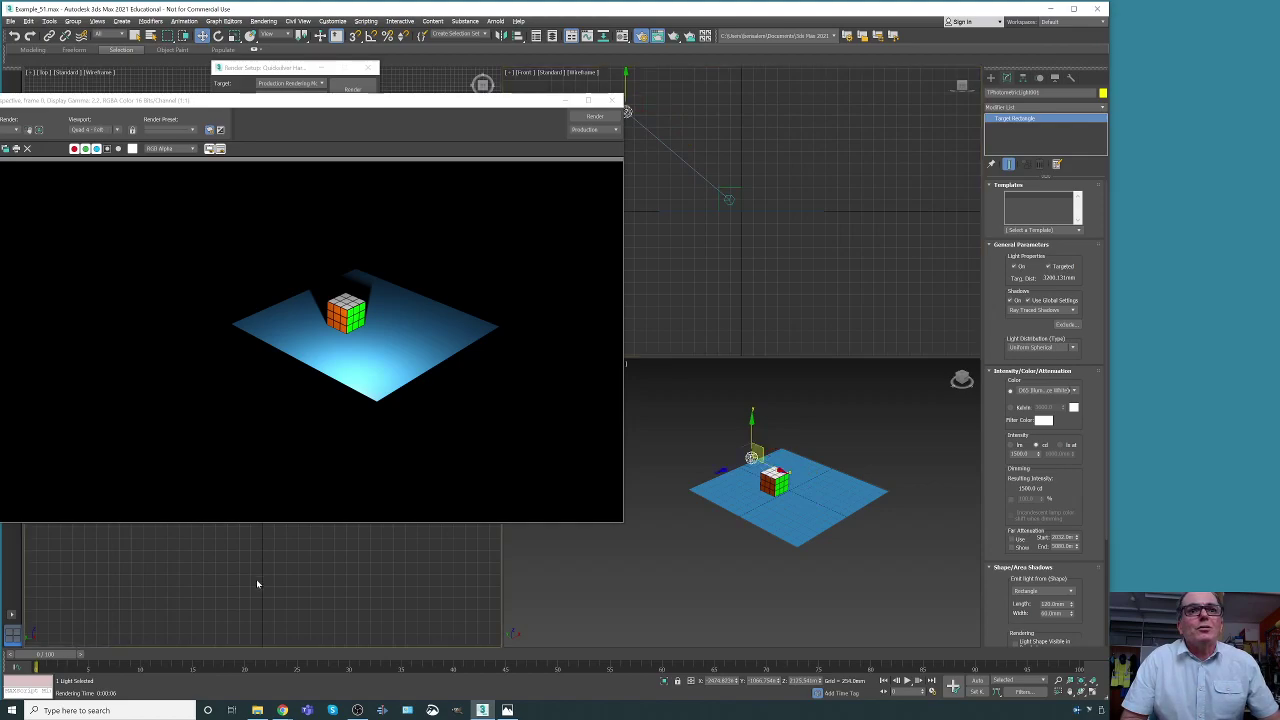
# - Re-render the Perspective view with the Quicksilver Hardware Renderer to check the raised light, and close the rendered frame
pyautogui.click(643, 389)
pyautogui.click(596, 119)
pyautogui.click(596, 119)
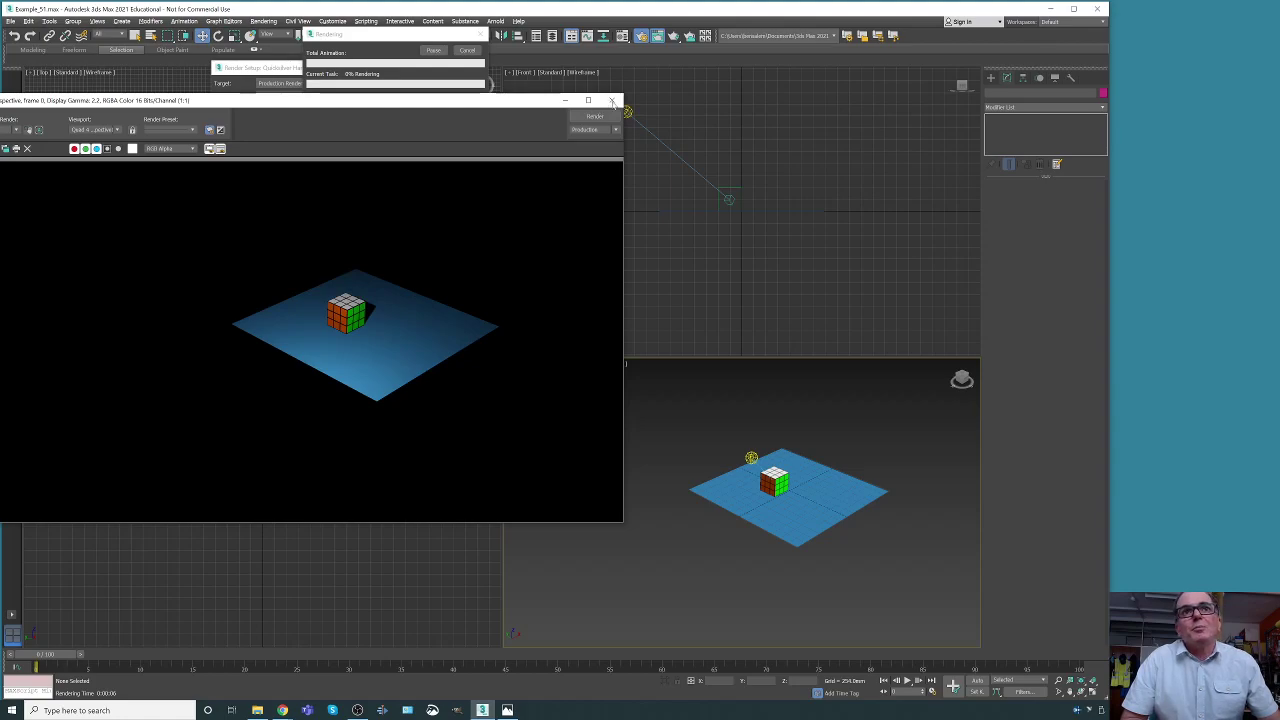
pyautogui.click(611, 100)
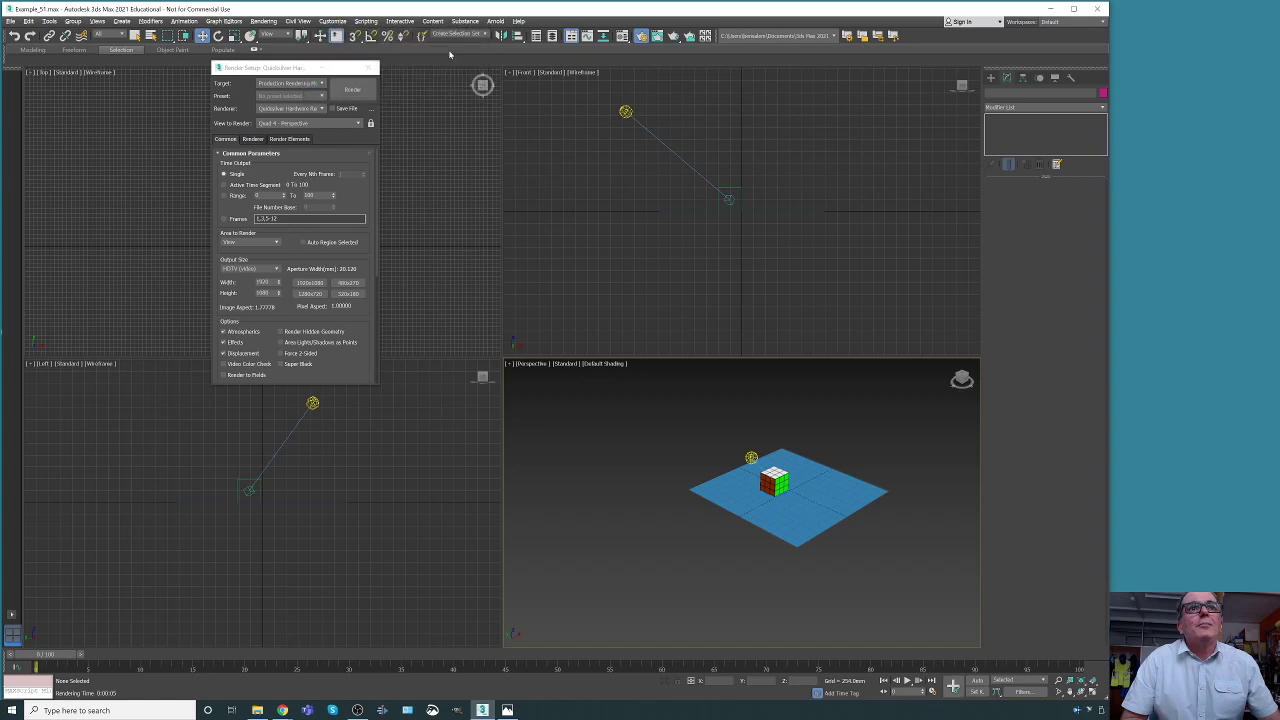
pyautogui.click(352, 90)
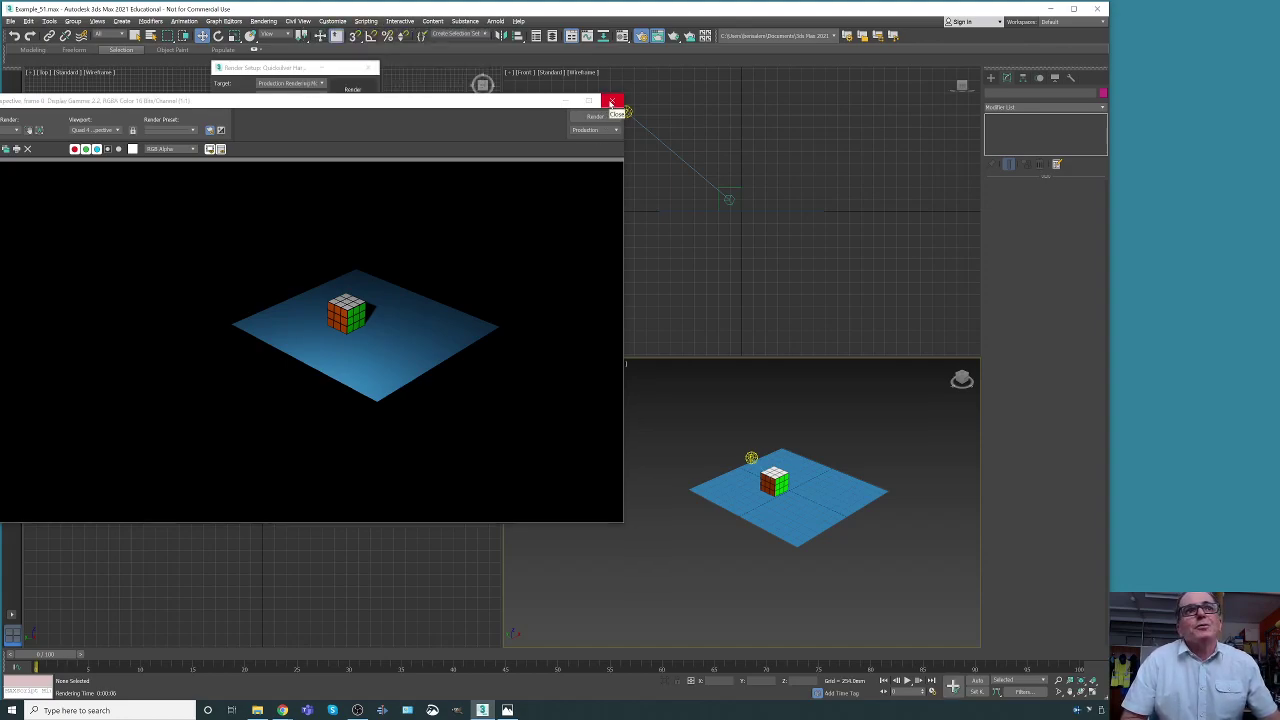
pyautogui.click(611, 104)
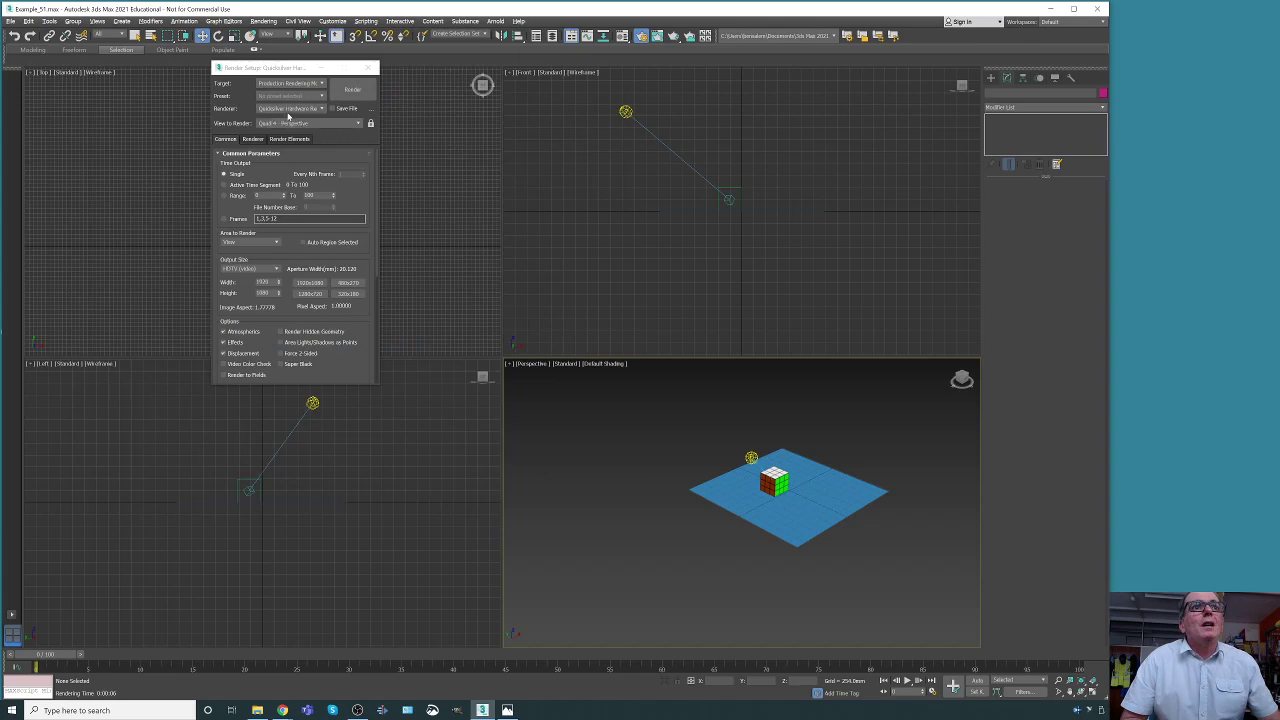
# - Change the renderer back to ART Renderer and render the Perspective view with the repositioned light
pyautogui.click(289, 109)
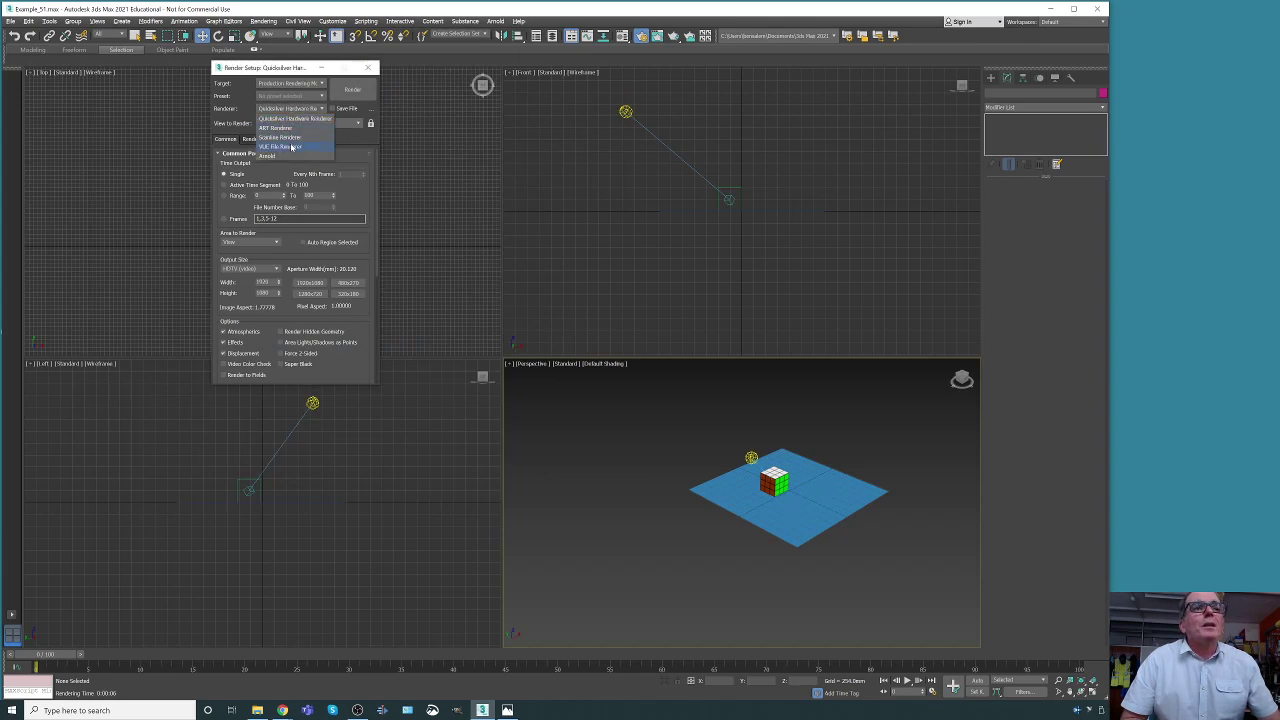
pyautogui.click(292, 131)
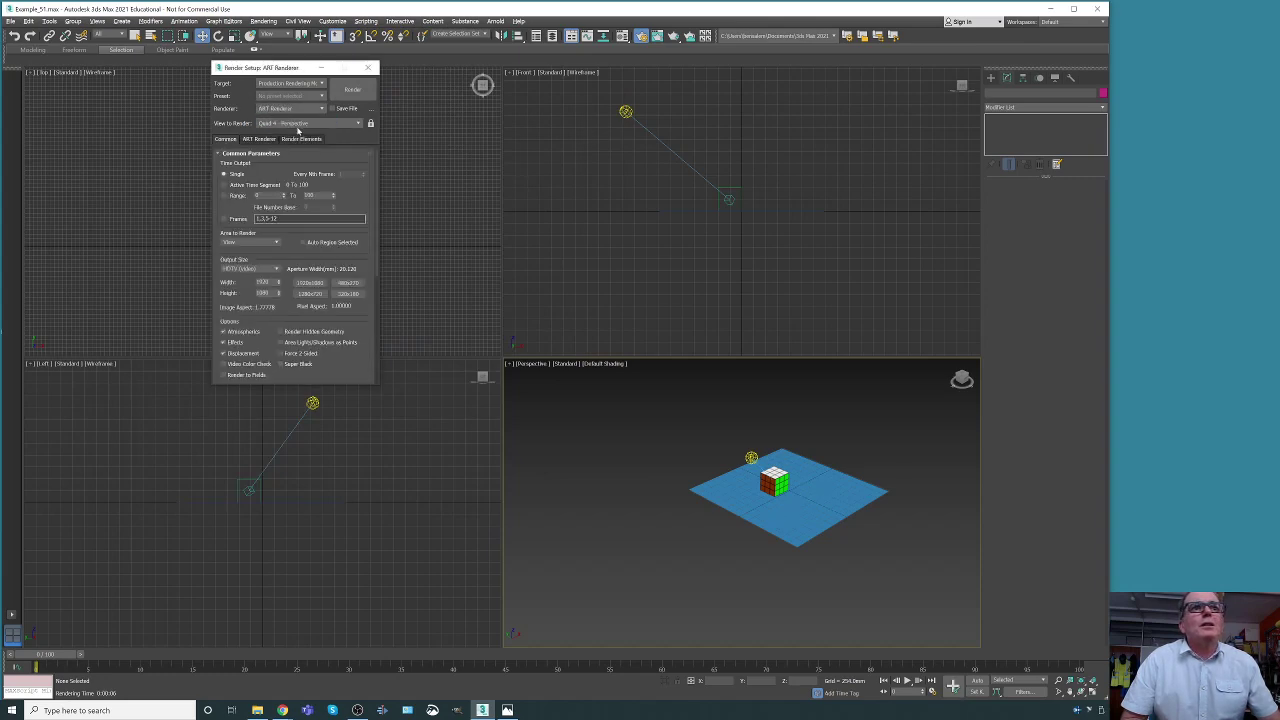
pyautogui.click(352, 89)
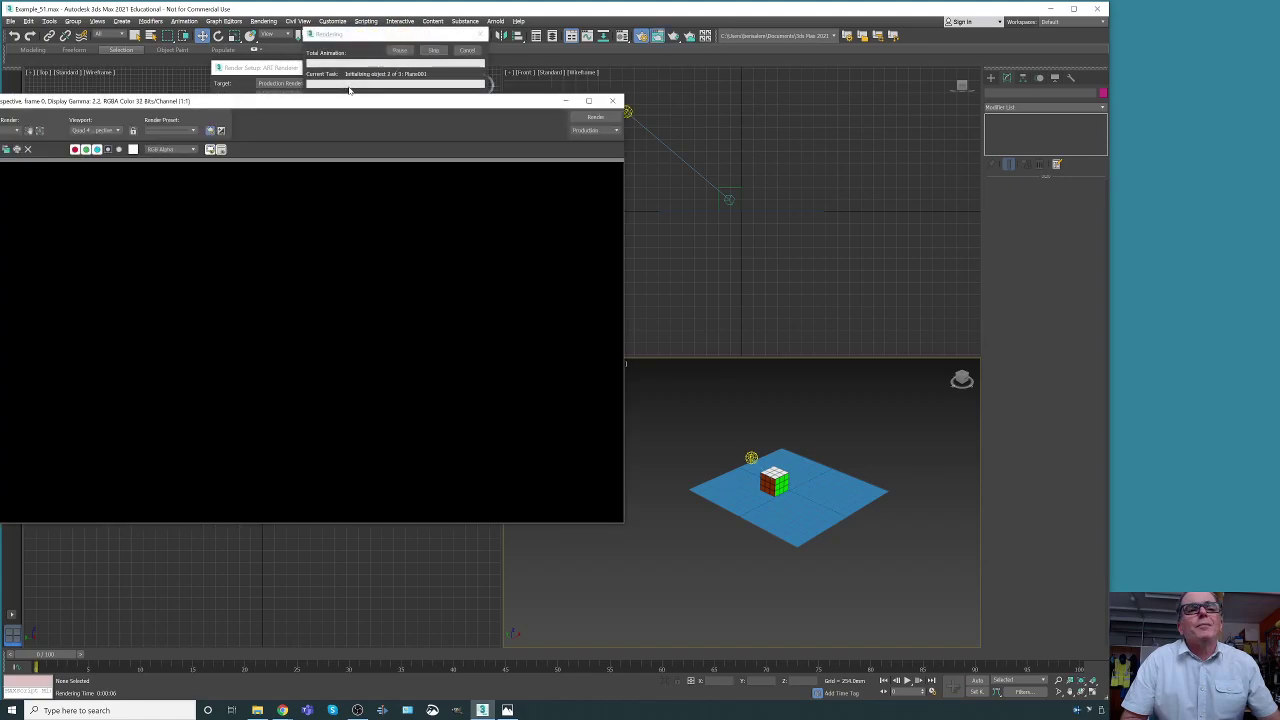
# - Close the finished ART Perspective render and its render message window
pyautogui.click(355, 106)
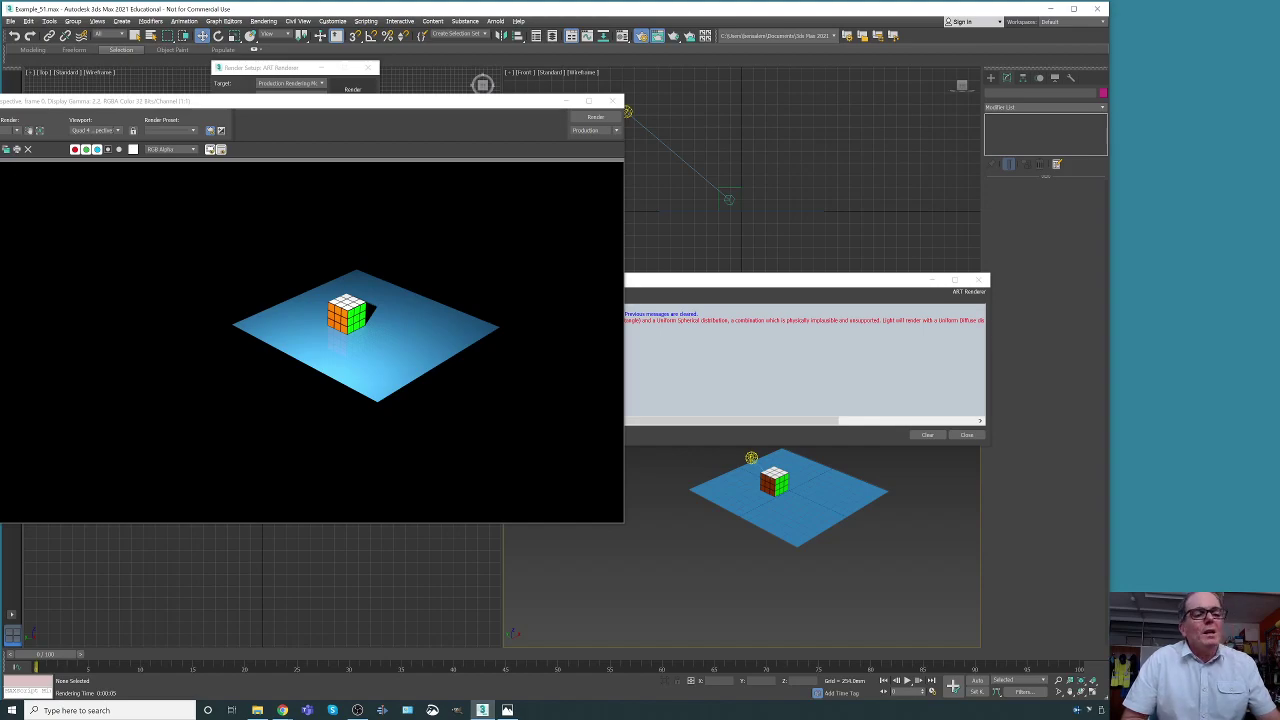
pyautogui.click(605, 103)
pyautogui.click(979, 281)
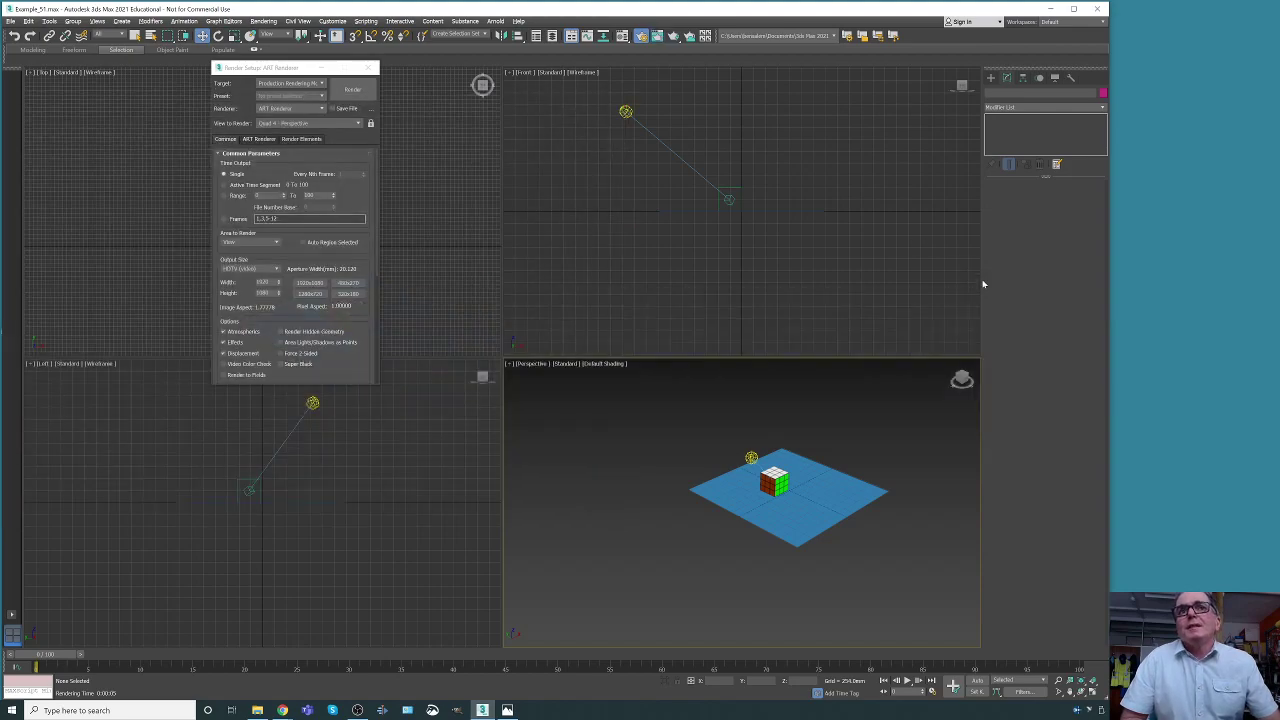
# - Create a standard Target Spot light in the Perspective view aimed at the cube, and close the render settings
pyautogui.click(990, 77)
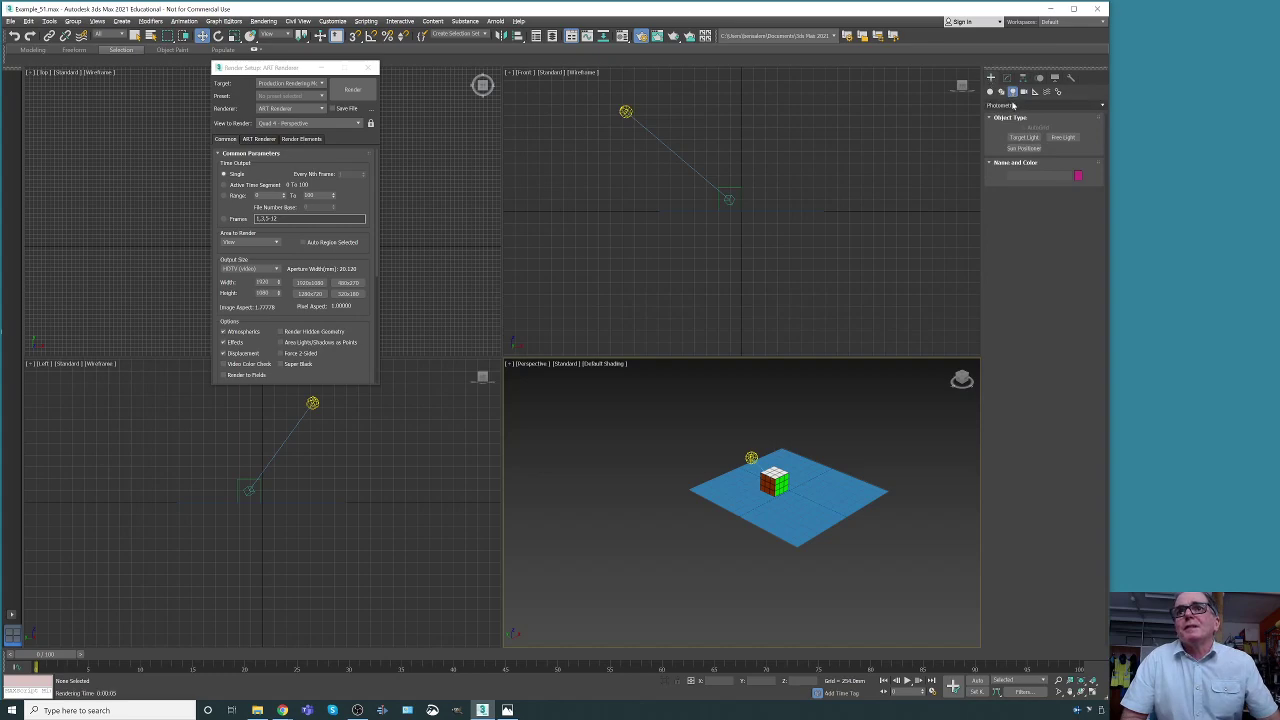
pyautogui.click(1045, 105)
pyautogui.click(1010, 127)
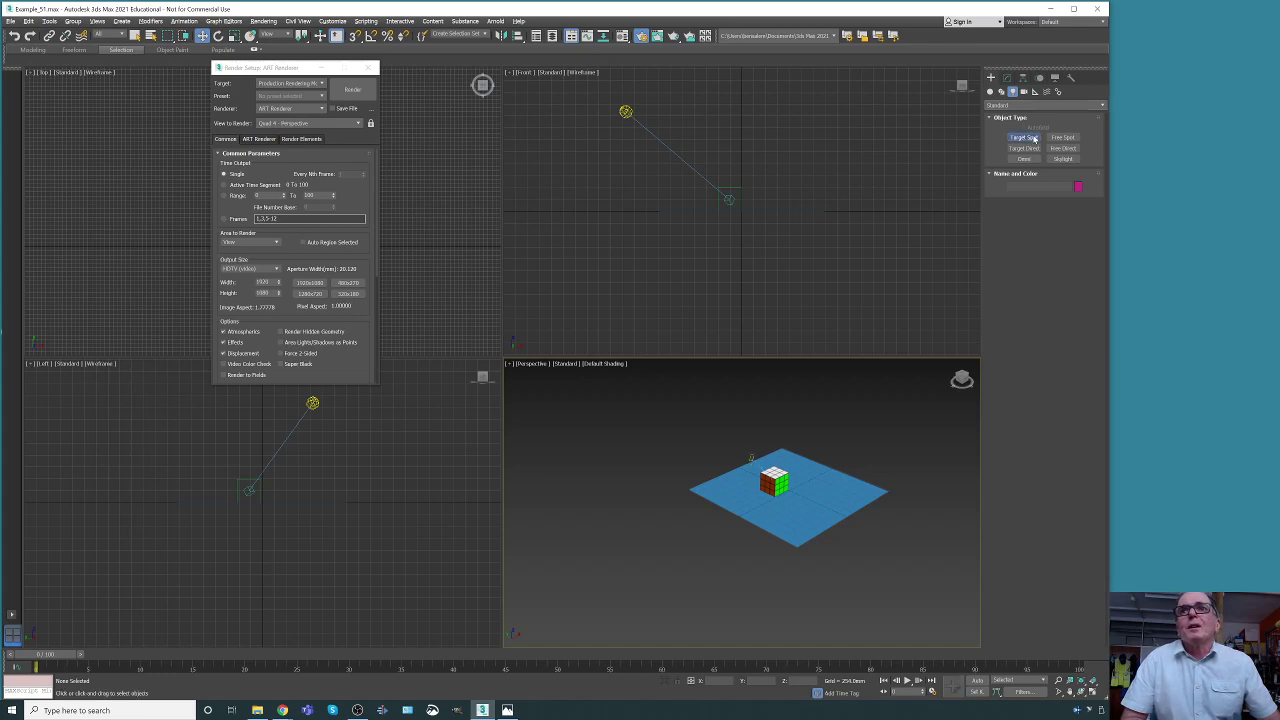
pyautogui.click(1034, 138)
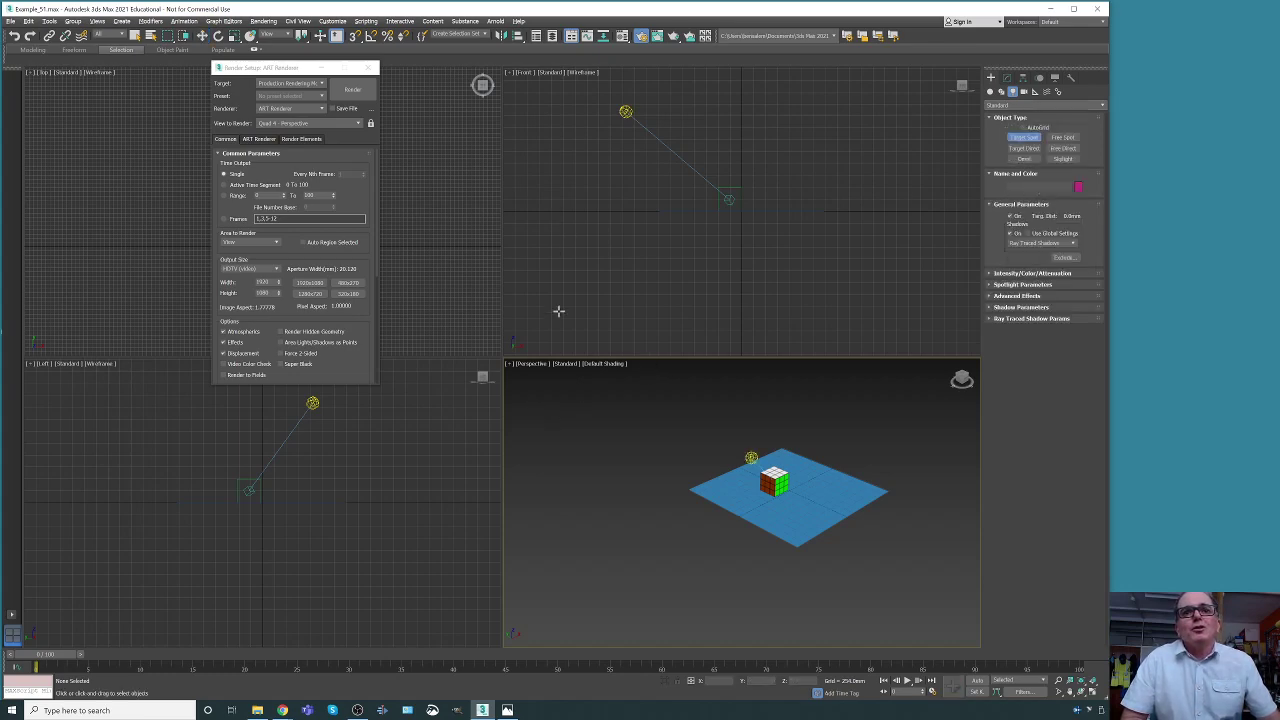
pyautogui.moveTo(562, 411)
pyautogui.mouseDown()
pyautogui.moveTo(657, 465)
pyautogui.moveTo(757, 460)
pyautogui.moveTo(769, 481)
pyautogui.mouseUp()
pyautogui.click(372, 67)
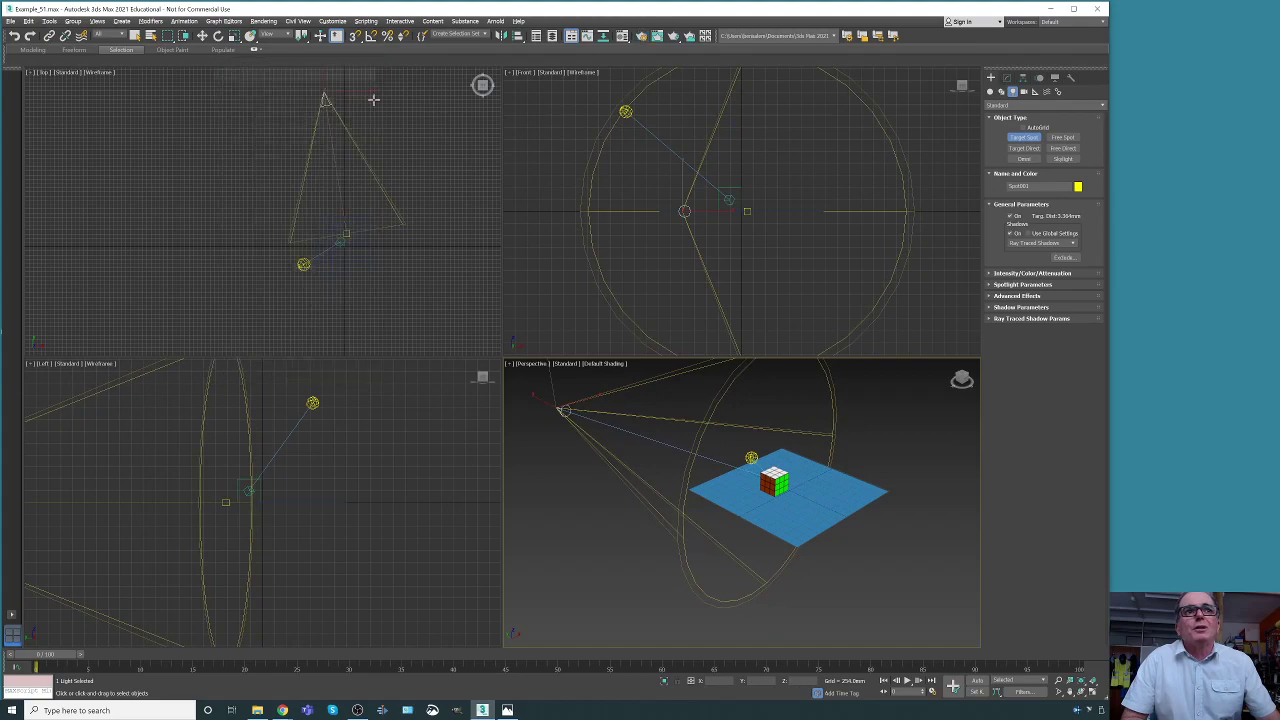
# - Move the spotlight's target onto the cube in the Top view and raise it to the photometric light's target in the Left view
pyautogui.click(346, 233)
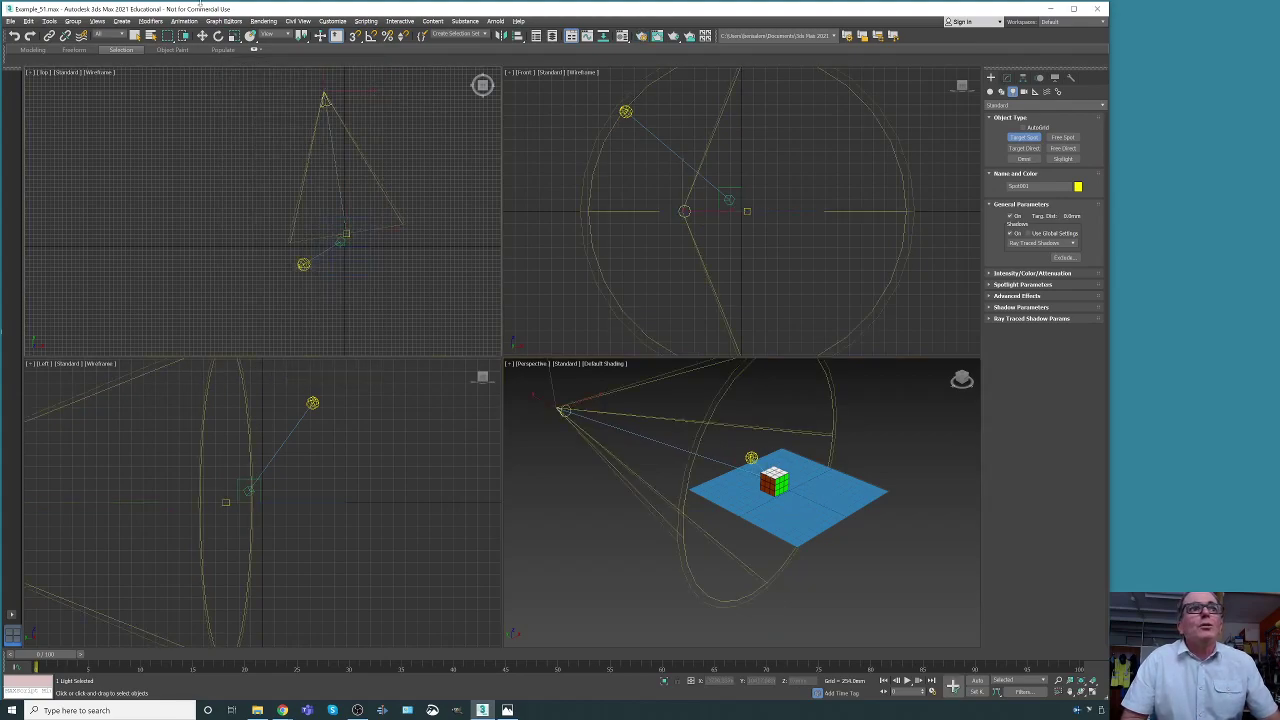
pyautogui.press('w')
pyautogui.click(349, 231)
pyautogui.moveTo(361, 218); pyautogui.dragTo(355, 227)
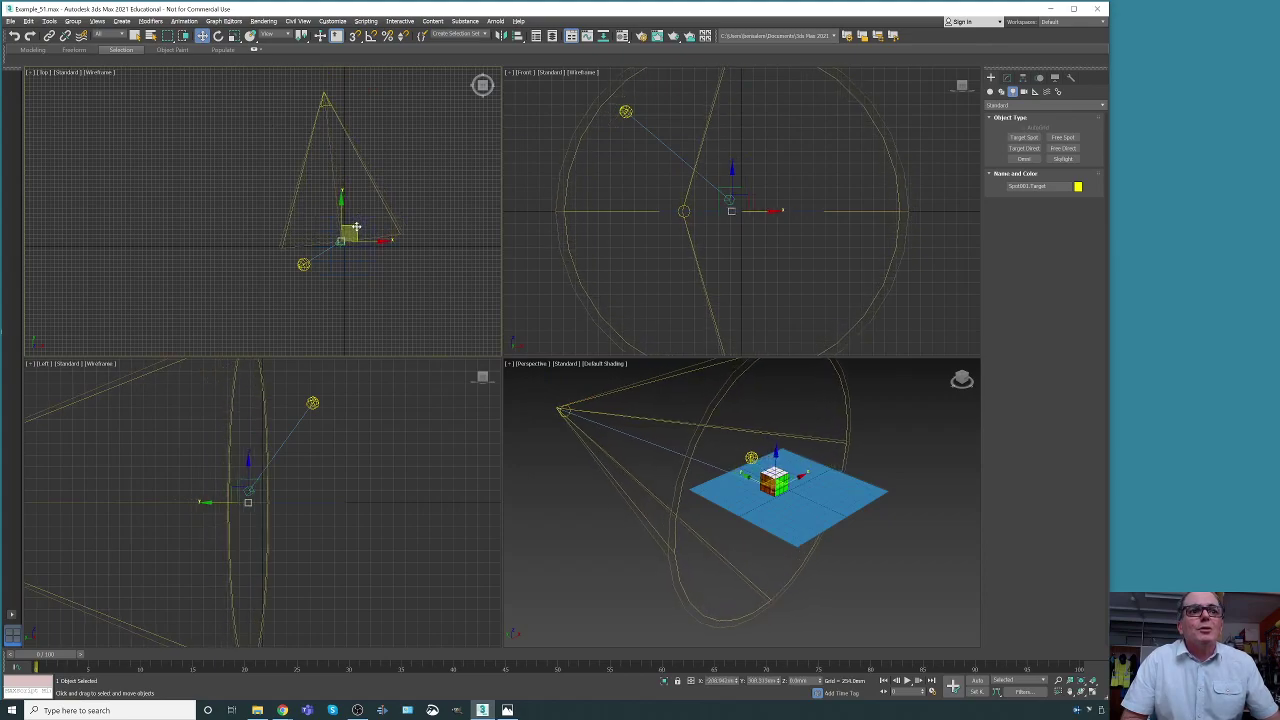
pyautogui.click(247, 477)
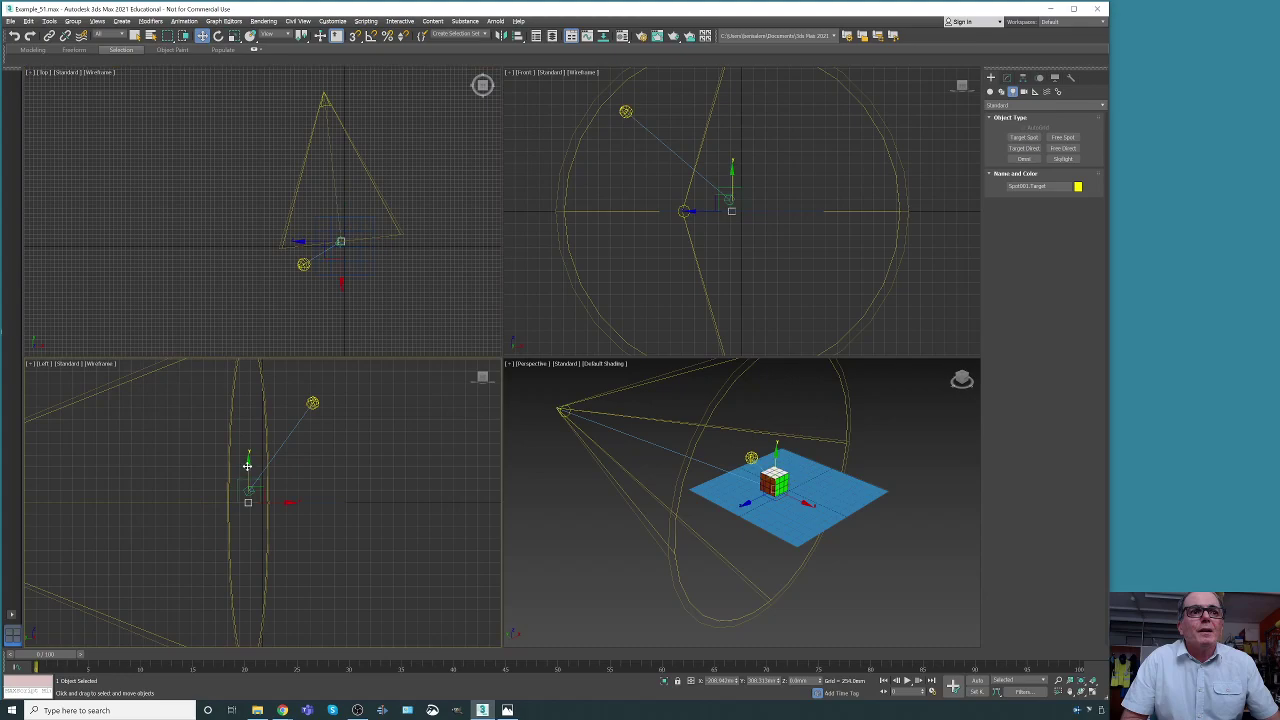
pyautogui.moveTo(247, 466); pyautogui.dragTo(247, 455)
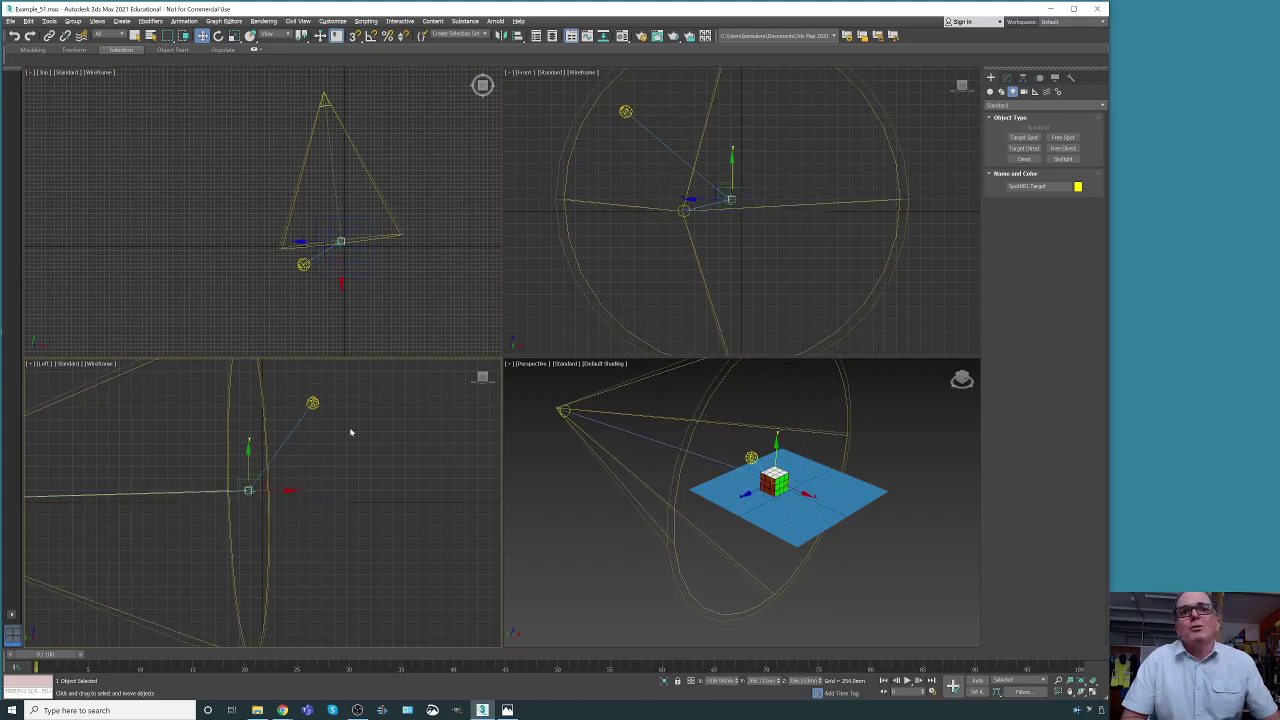
# - Move the spotlight in the Perspective view to the green side of the cube, opposite the photometric light
pyautogui.click(558, 415)
pyautogui.click(558, 402)
pyautogui.moveTo(560, 402); pyautogui.dragTo(838, 466)
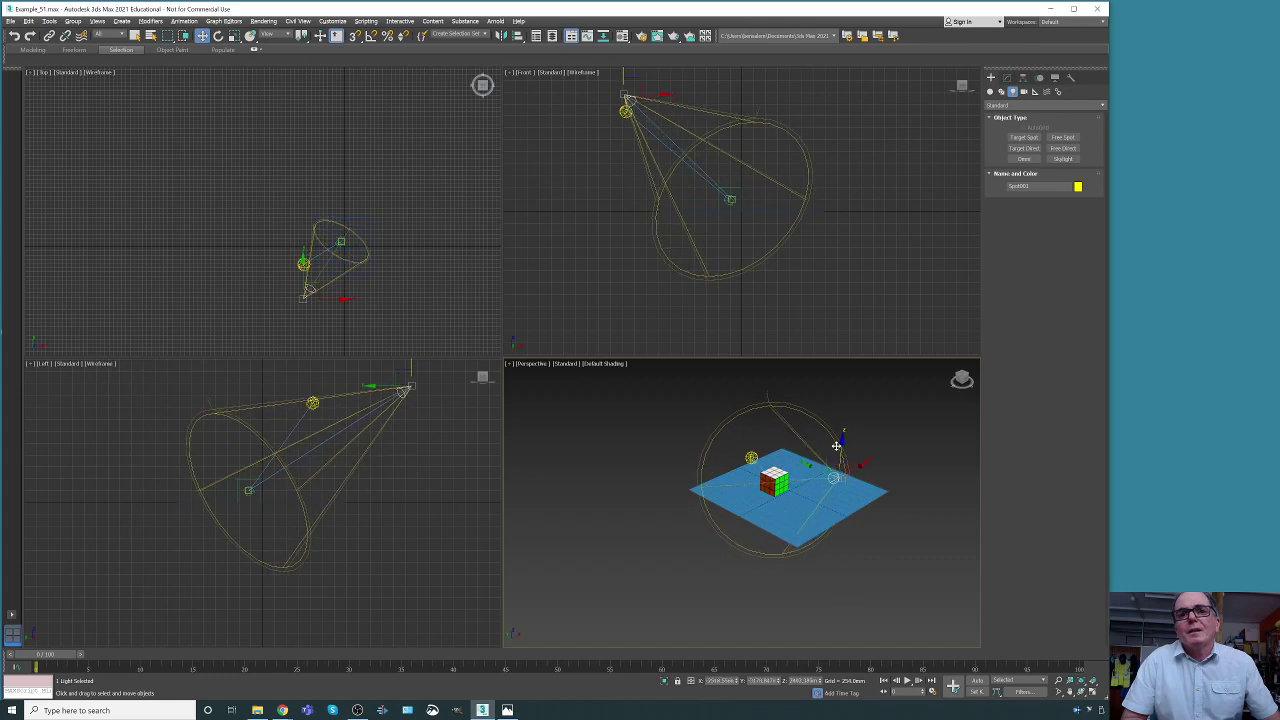
# - Turn off the photometric target light and deselect it
pyautogui.click(751, 458)
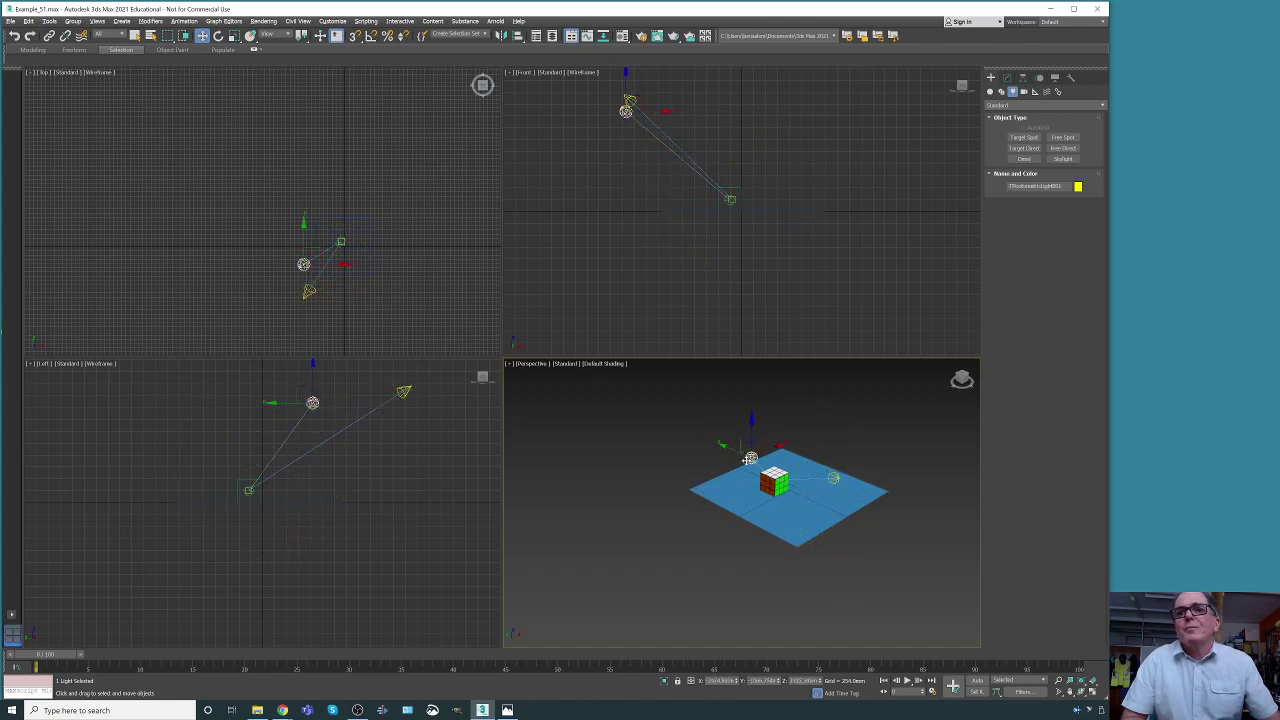
pyautogui.click(1006, 78)
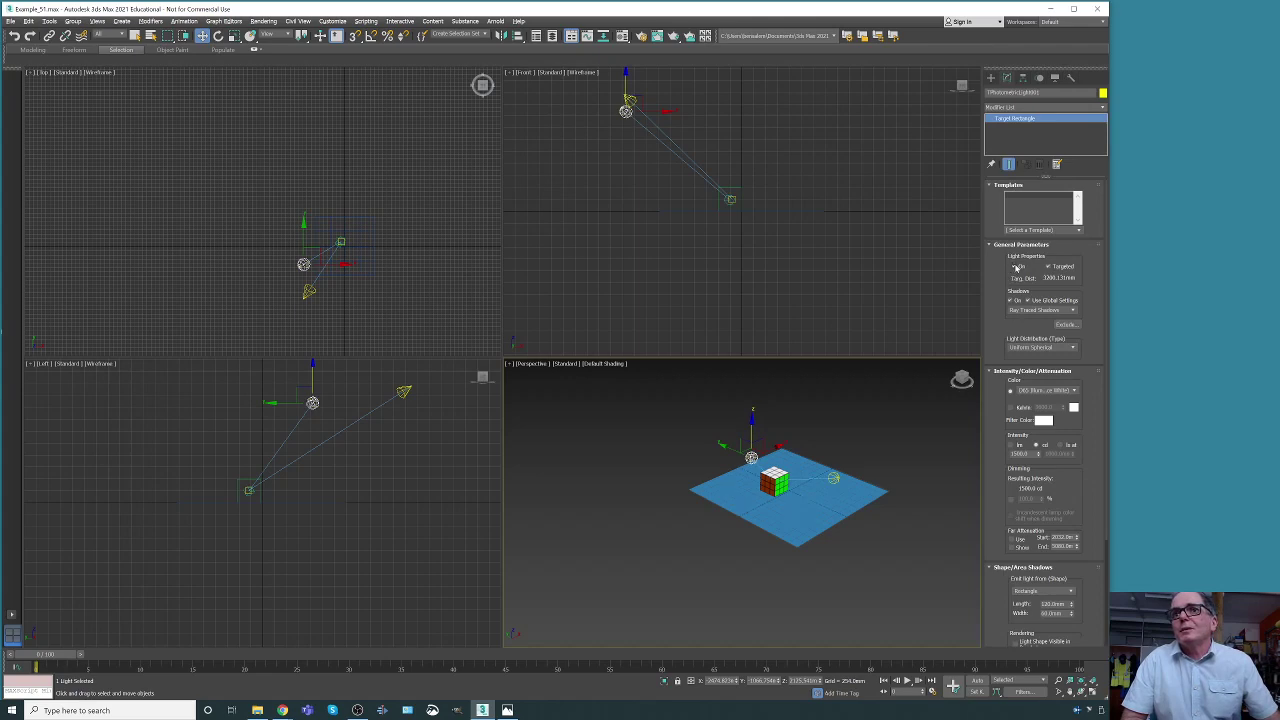
pyautogui.click(885, 421)
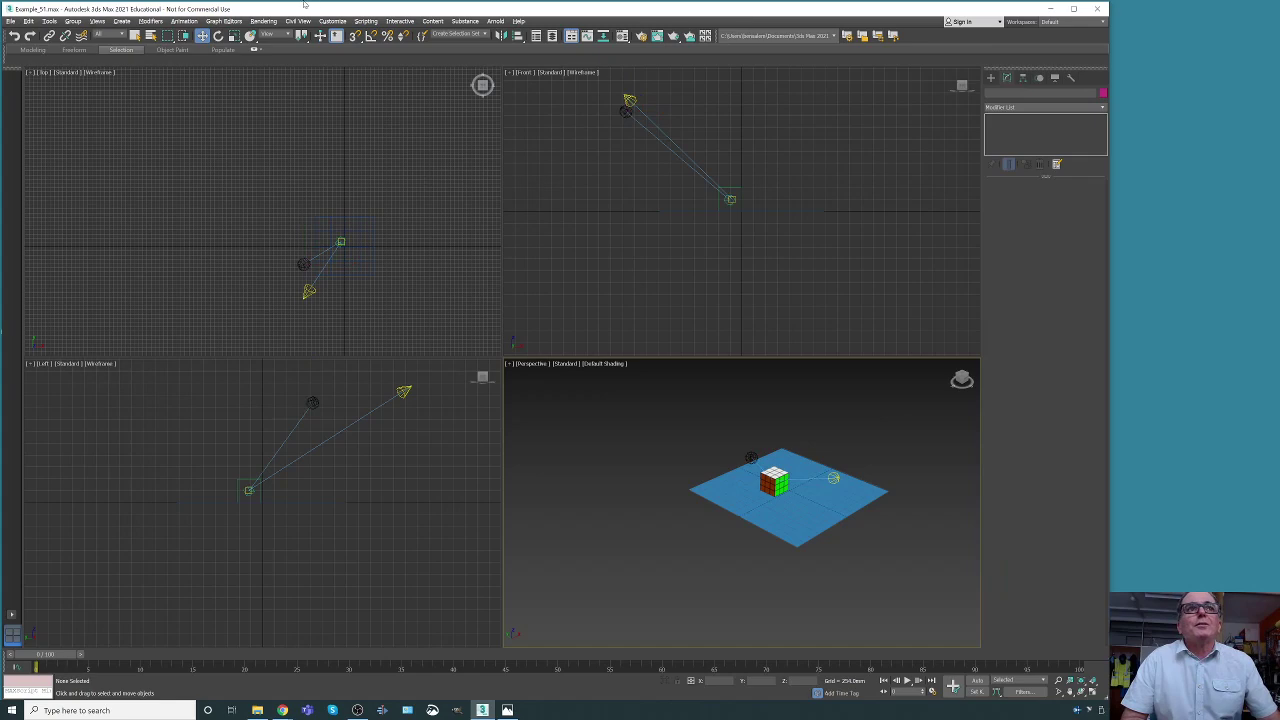
# - Render the Perspective view with ART Renderer using only the spotlight, inspect the frame, and close it and the render settings
pyautogui.press('F10')
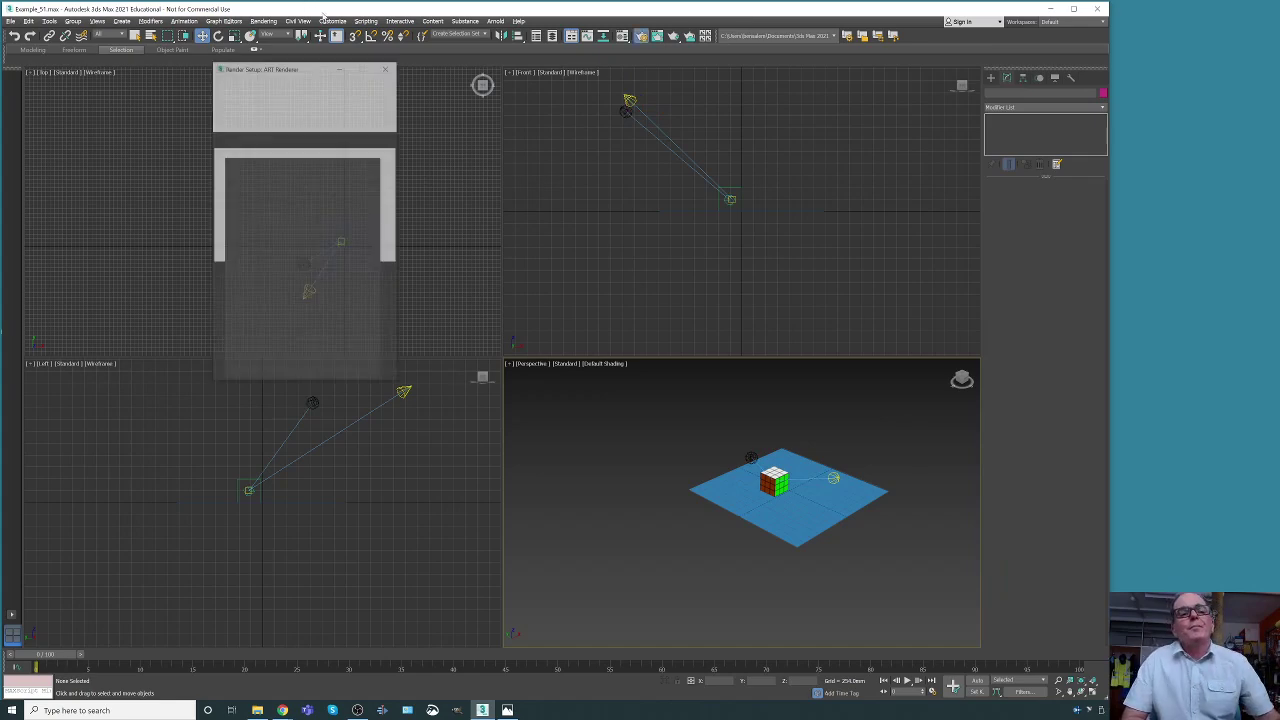
pyautogui.click(367, 90)
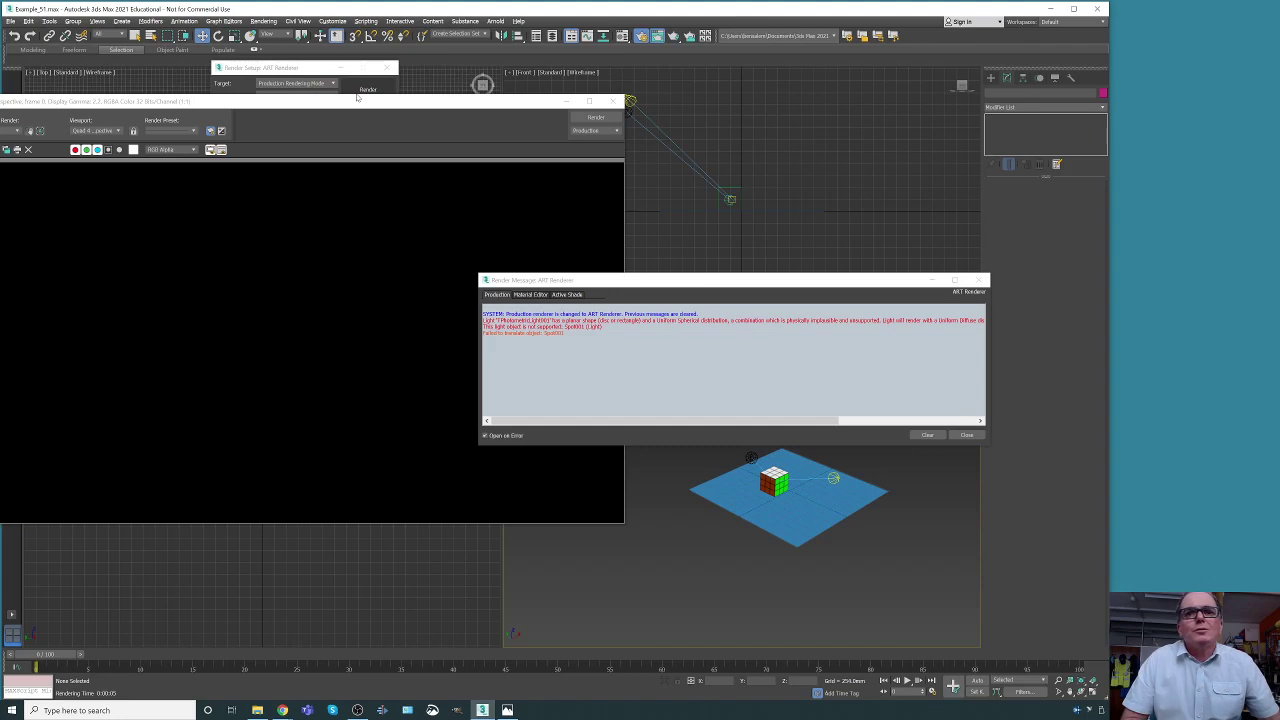
pyautogui.moveTo(445, 101); pyautogui.dragTo(486, 77)
pyautogui.click(784, 507)
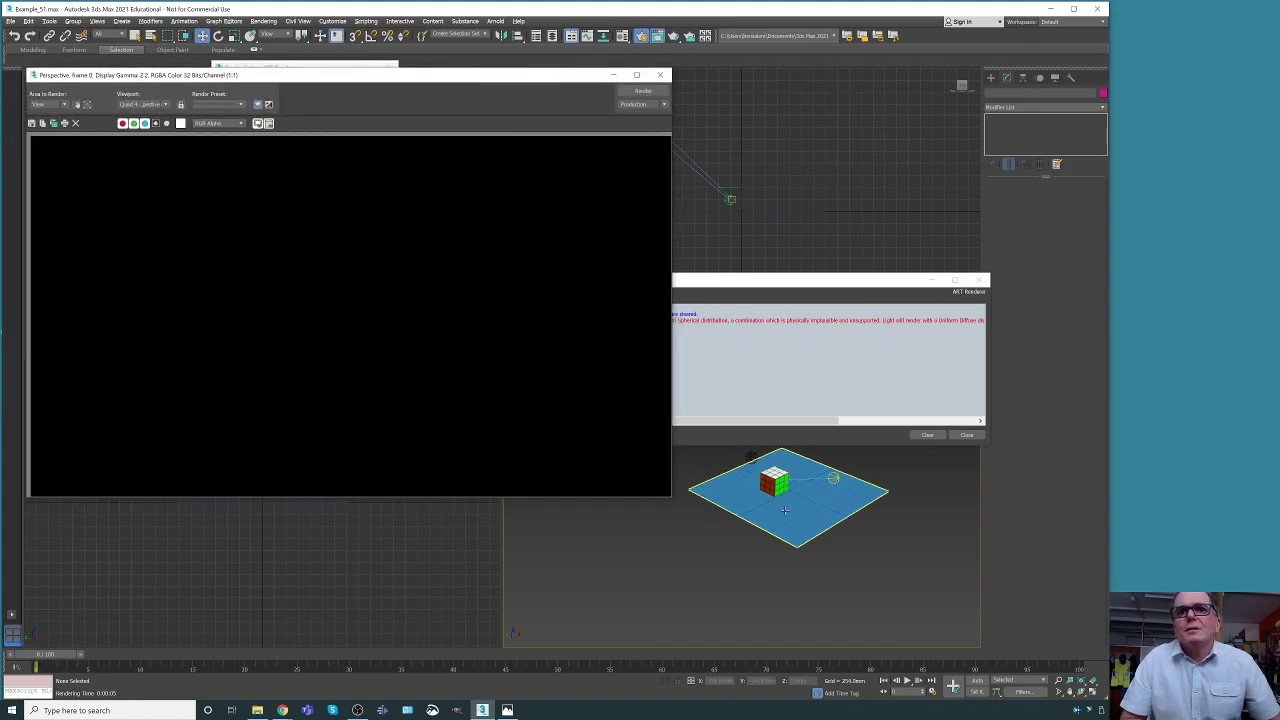
pyautogui.click(403, 568)
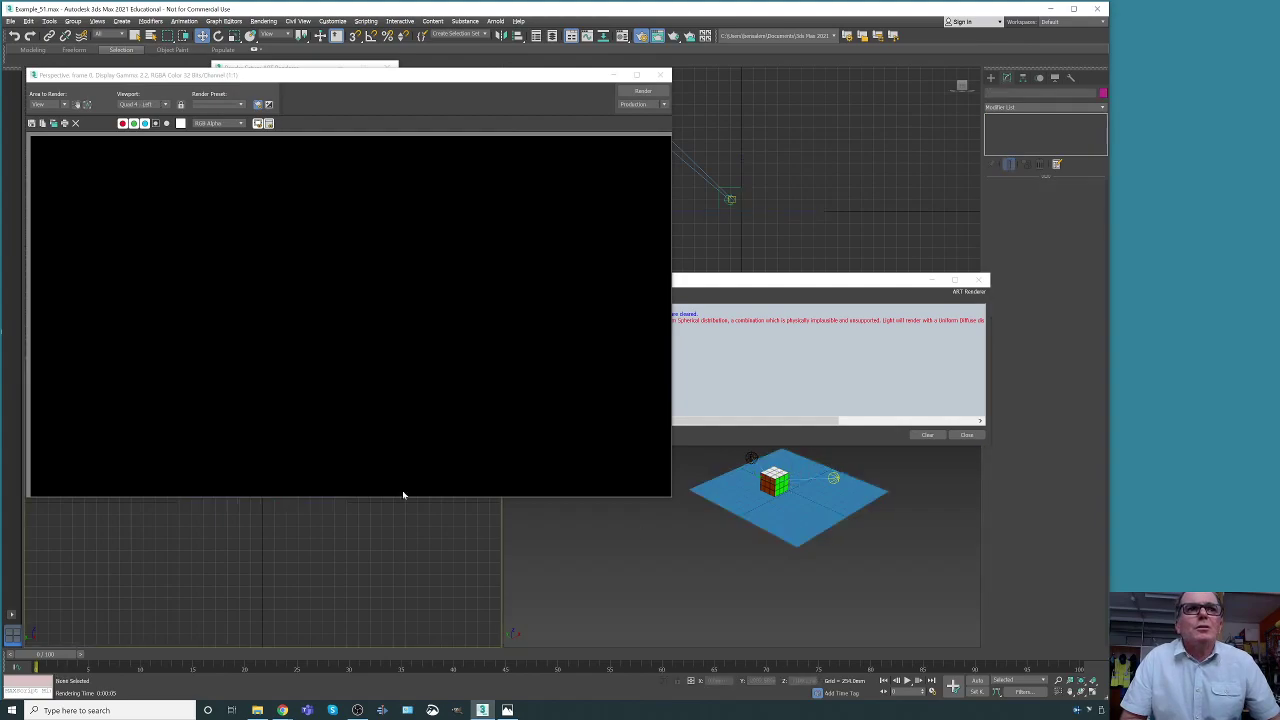
pyautogui.click(658, 75)
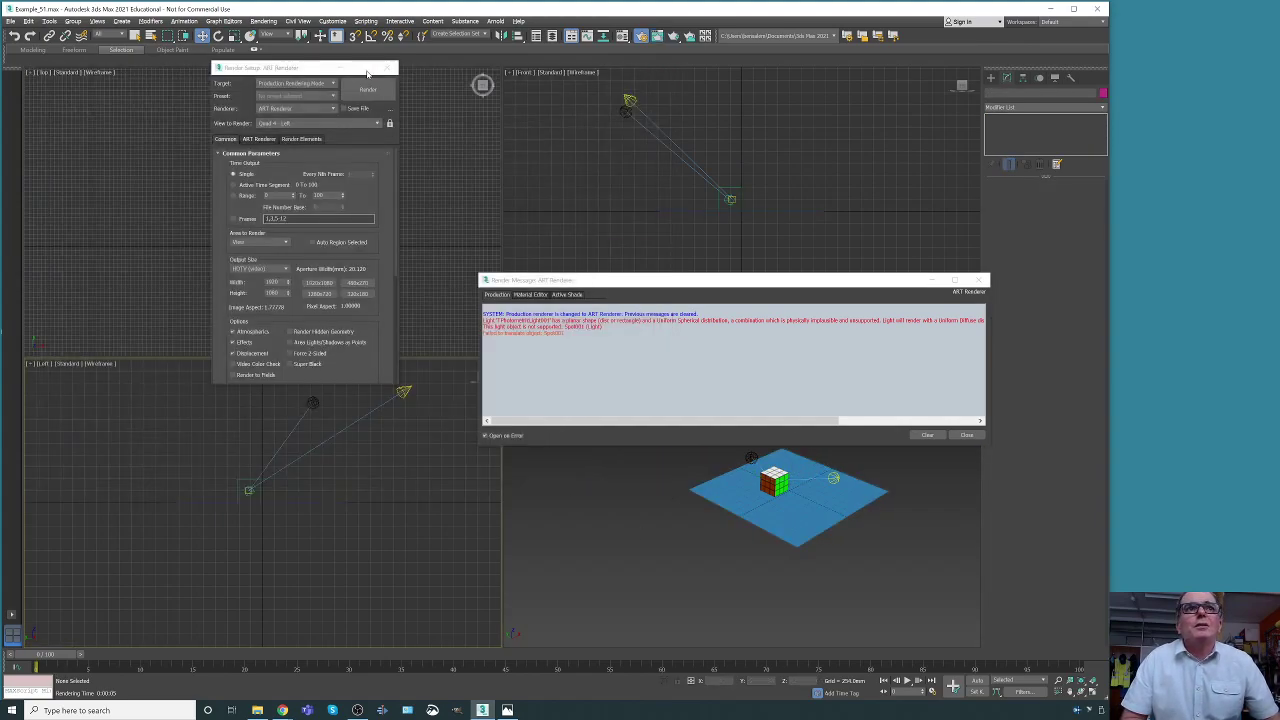
pyautogui.click(388, 67)
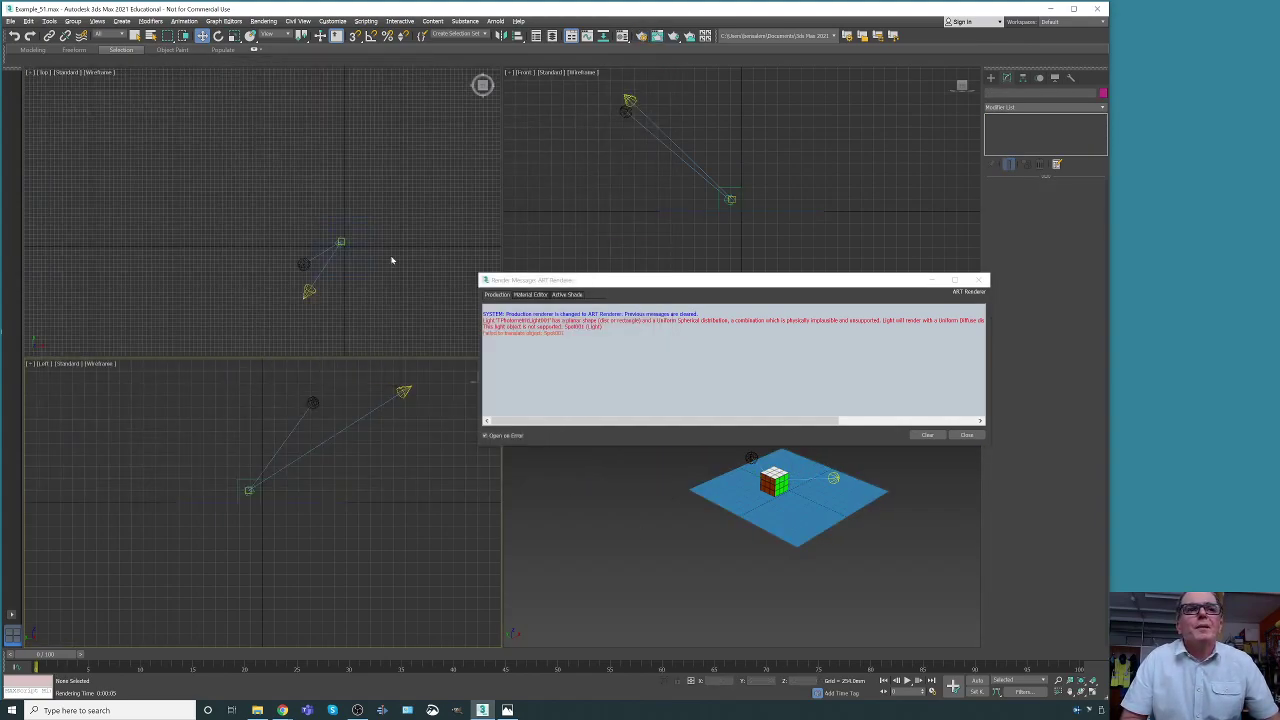
# - Select the spotlight, dismiss the render messages, and raise the light slightly in the Perspective view
pyautogui.click(309, 291)
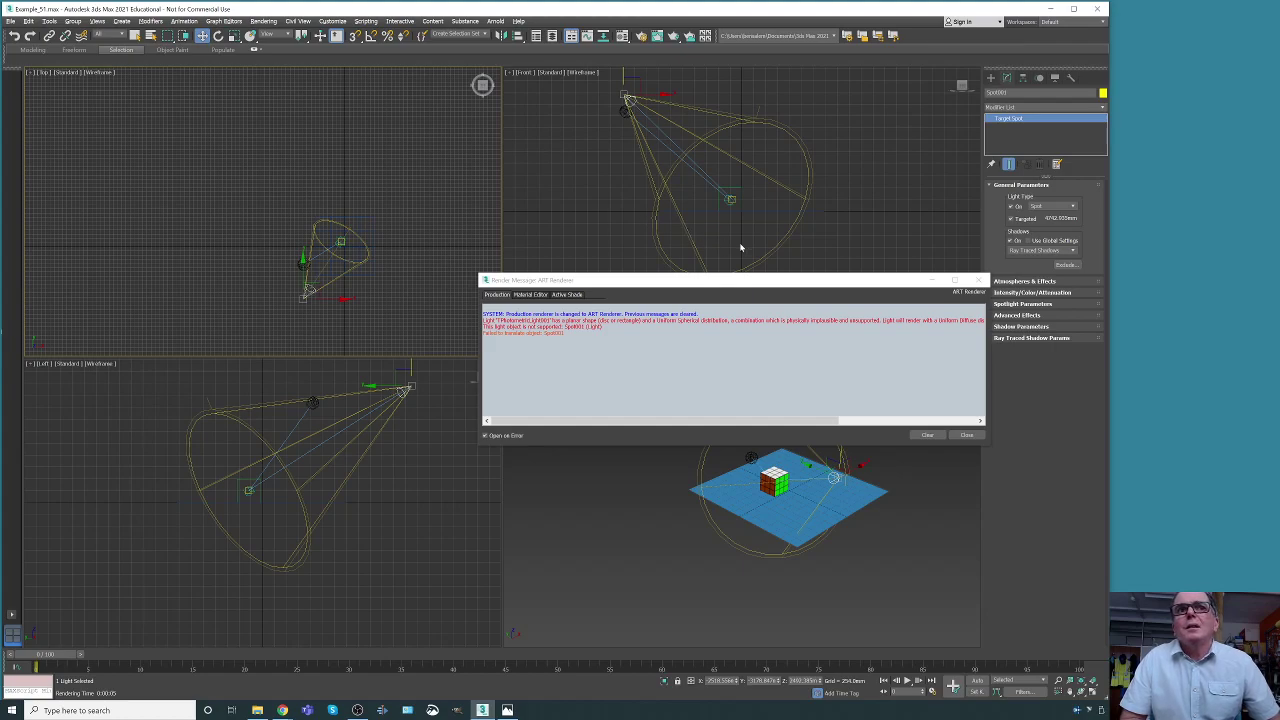
pyautogui.click(978, 280)
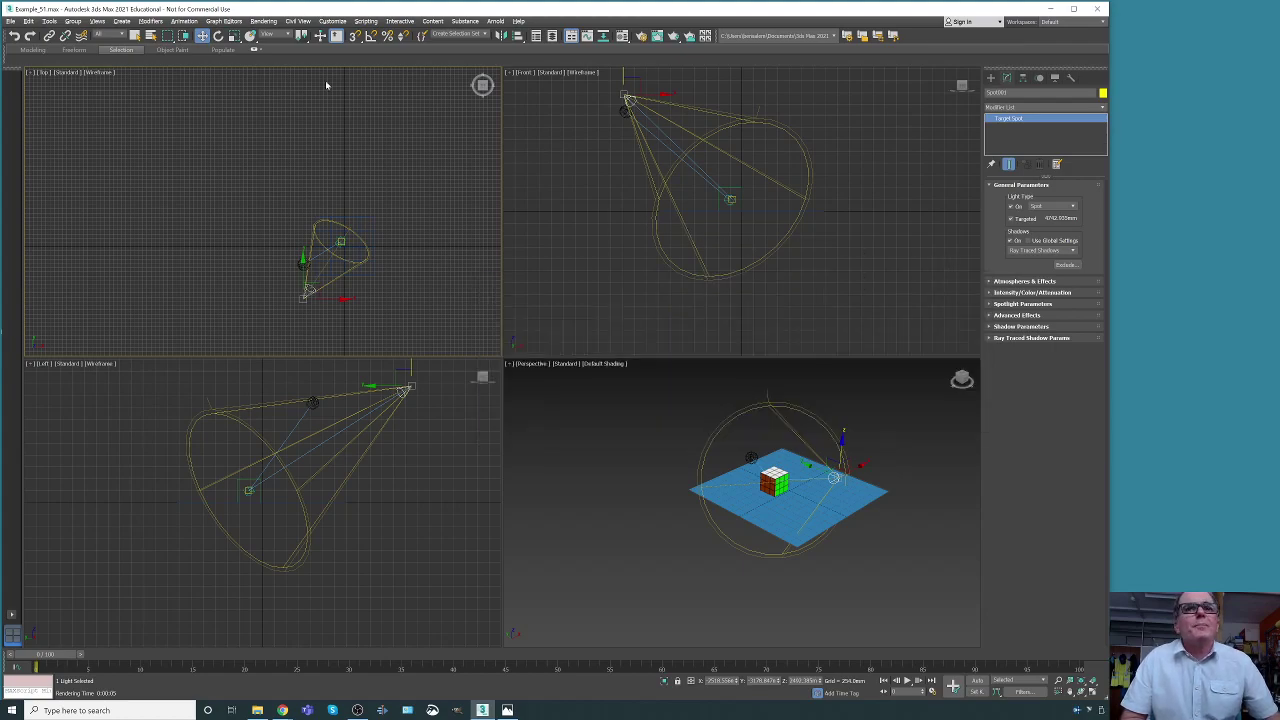
pyautogui.rightClick(840, 464)
pyautogui.moveTo(841, 453); pyautogui.dragTo(841, 443)
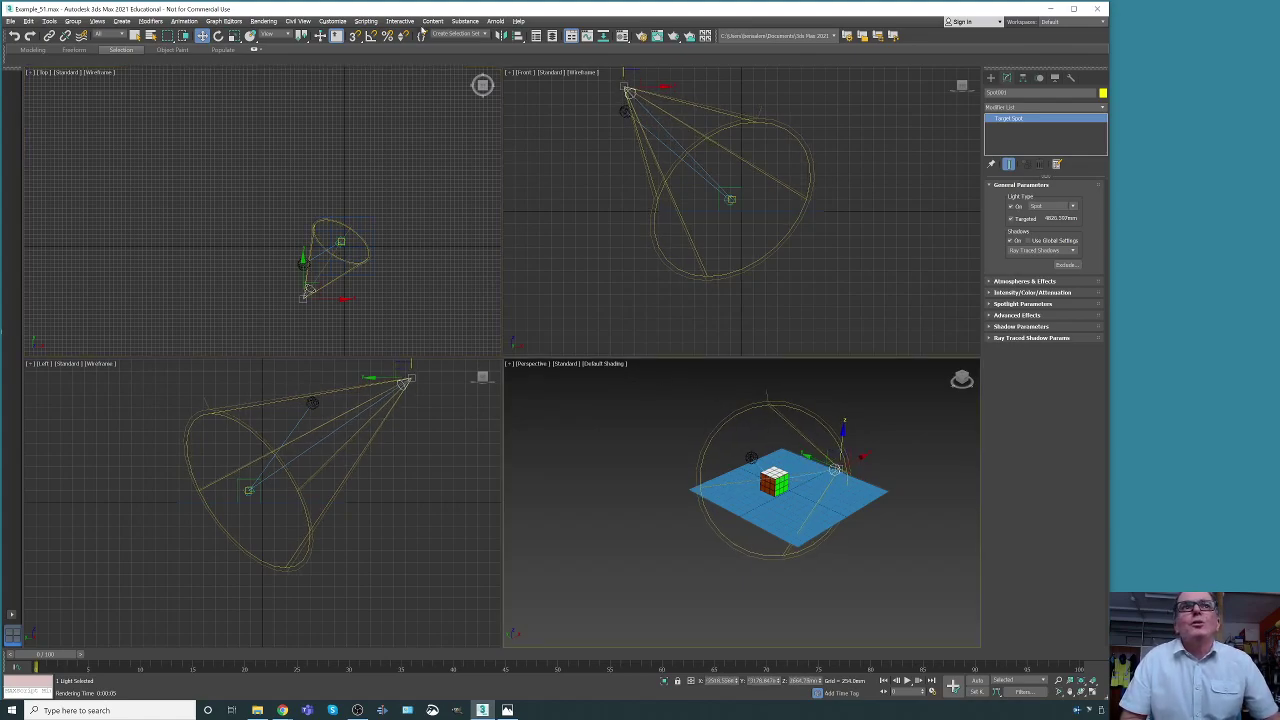
# - Change the renderer to Quicksilver Hardware Renderer and render the Perspective view with the raised spotlight
pyautogui.click(632, 34)
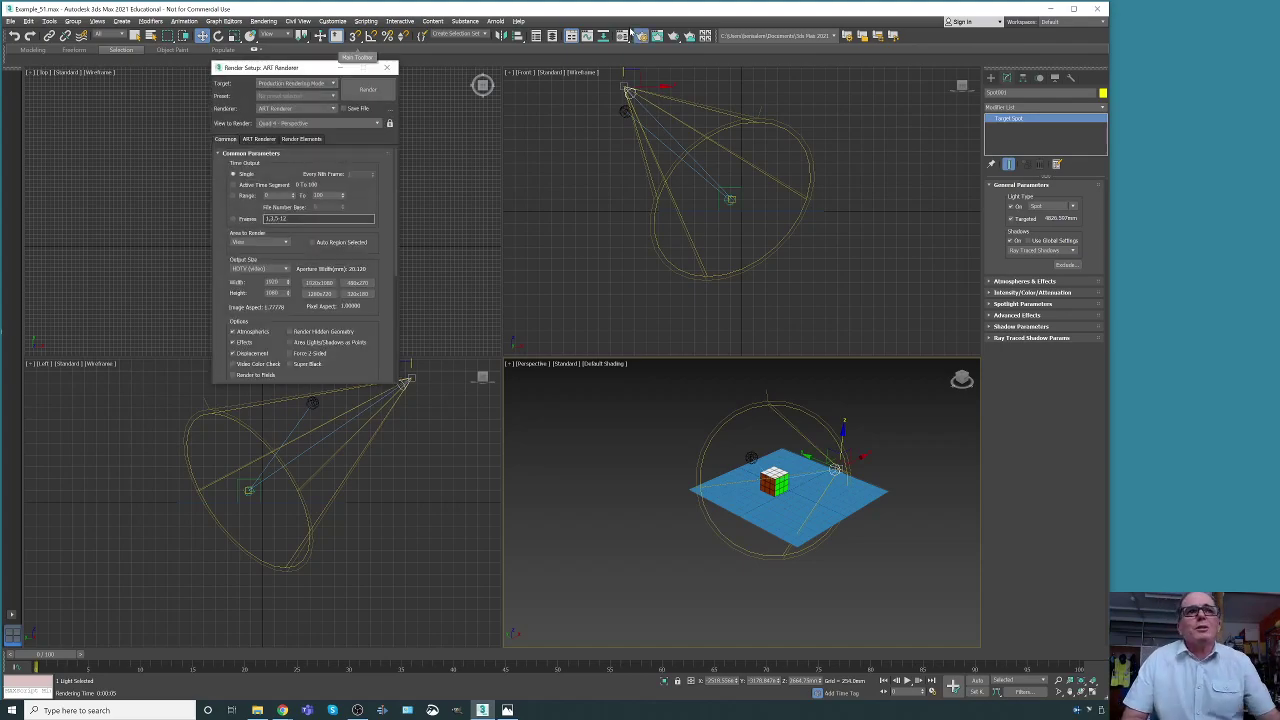
pyautogui.click(323, 110)
pyautogui.click(295, 118)
pyautogui.click(356, 89)
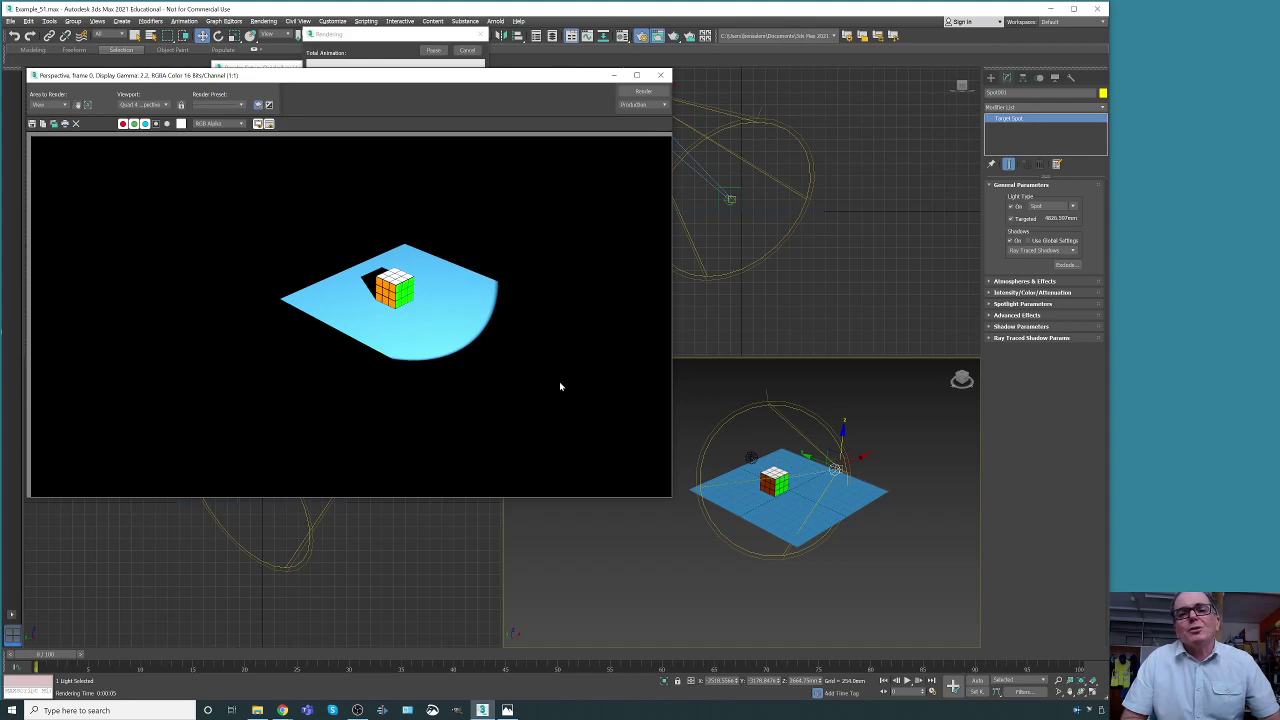
# - Reselect the spotlight, look over its shadow and intensity parameters, and set its light color to pale yellow
pyautogui.click(771, 409)
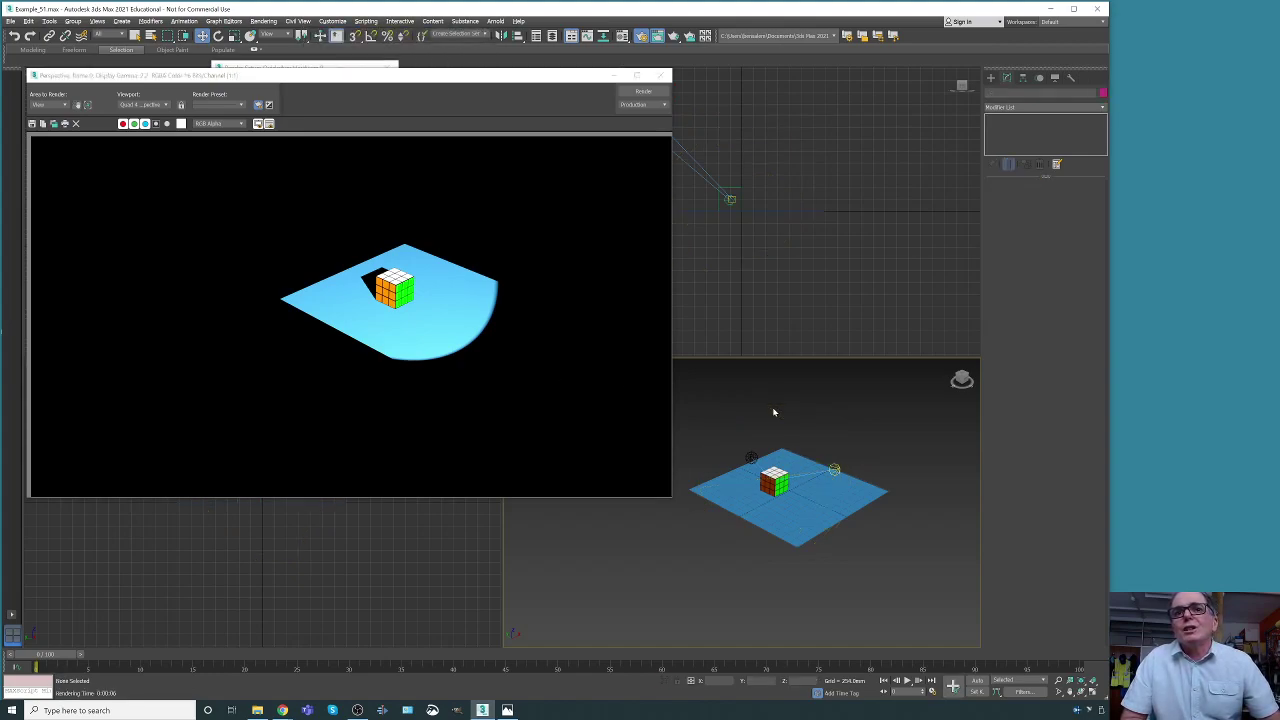
pyautogui.click(834, 468)
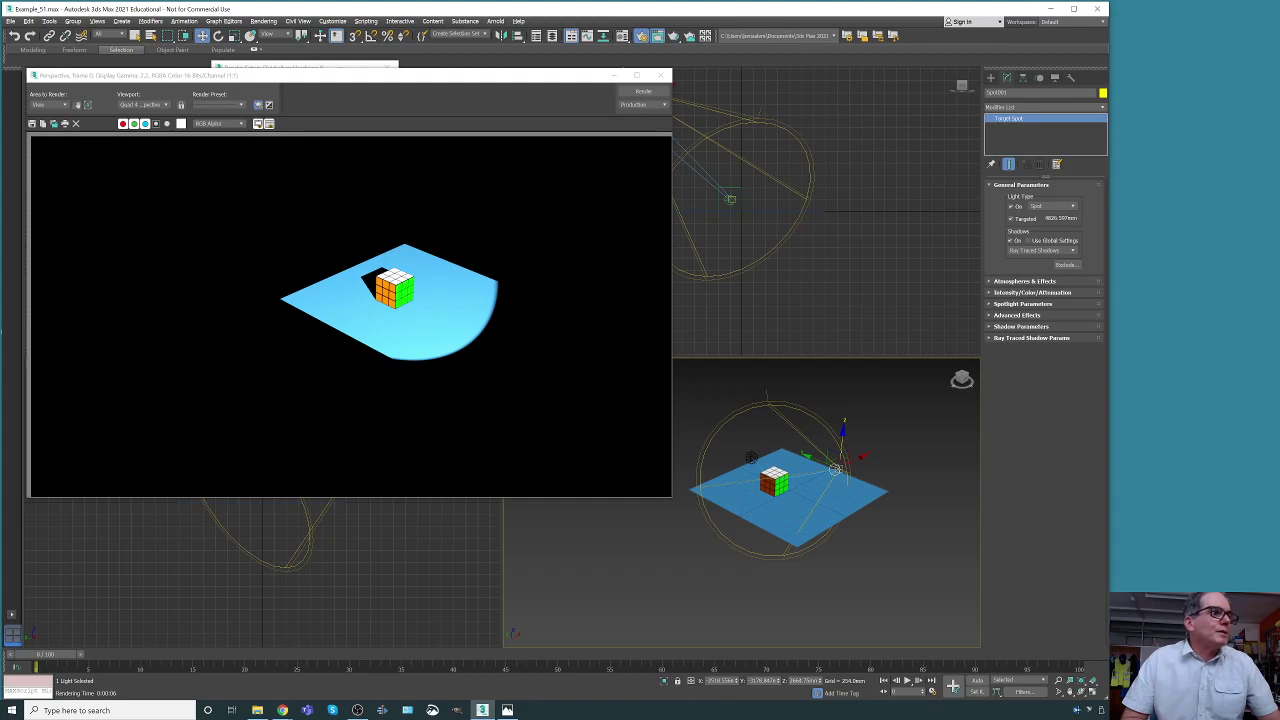
pyautogui.click(990, 327)
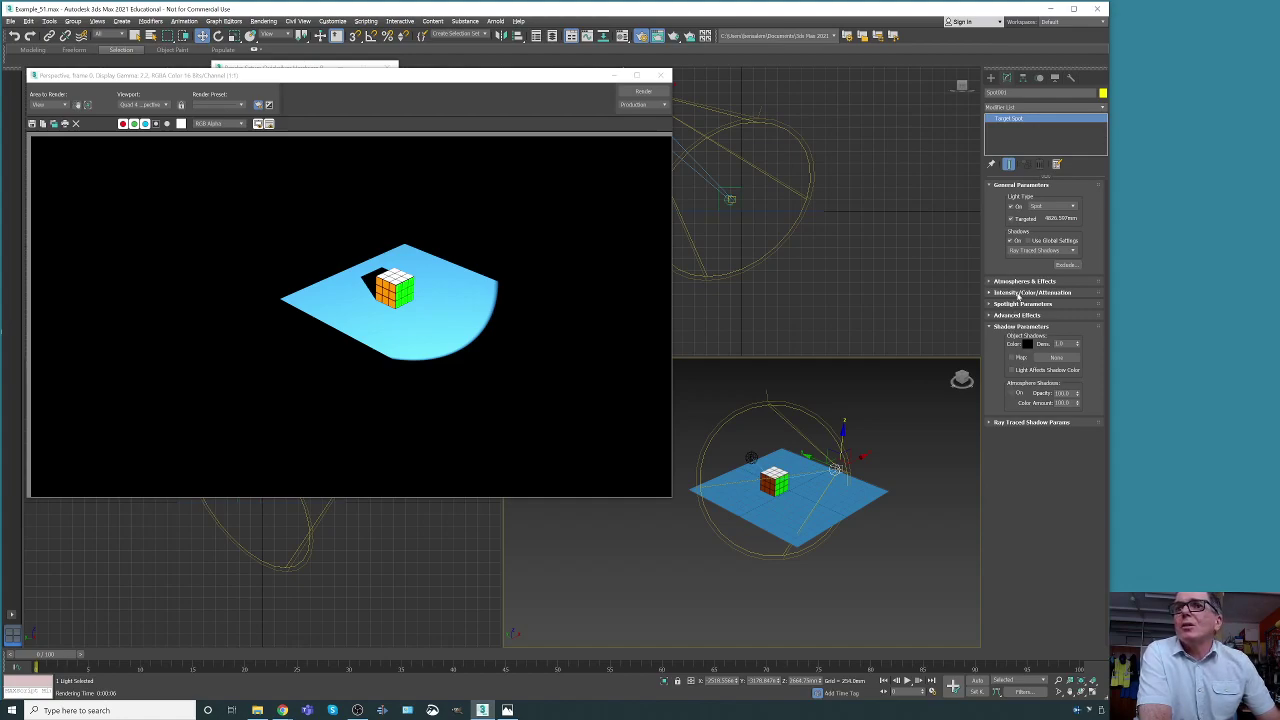
pyautogui.click(1018, 292)
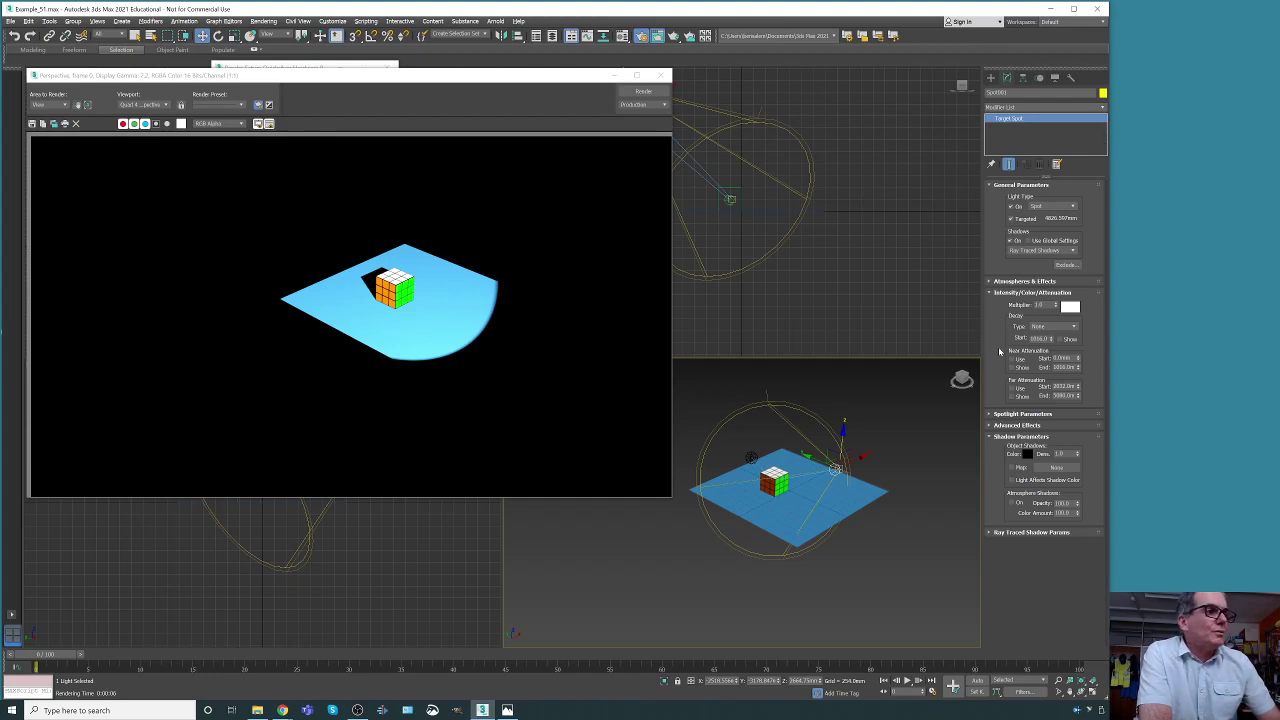
pyautogui.click(1070, 307)
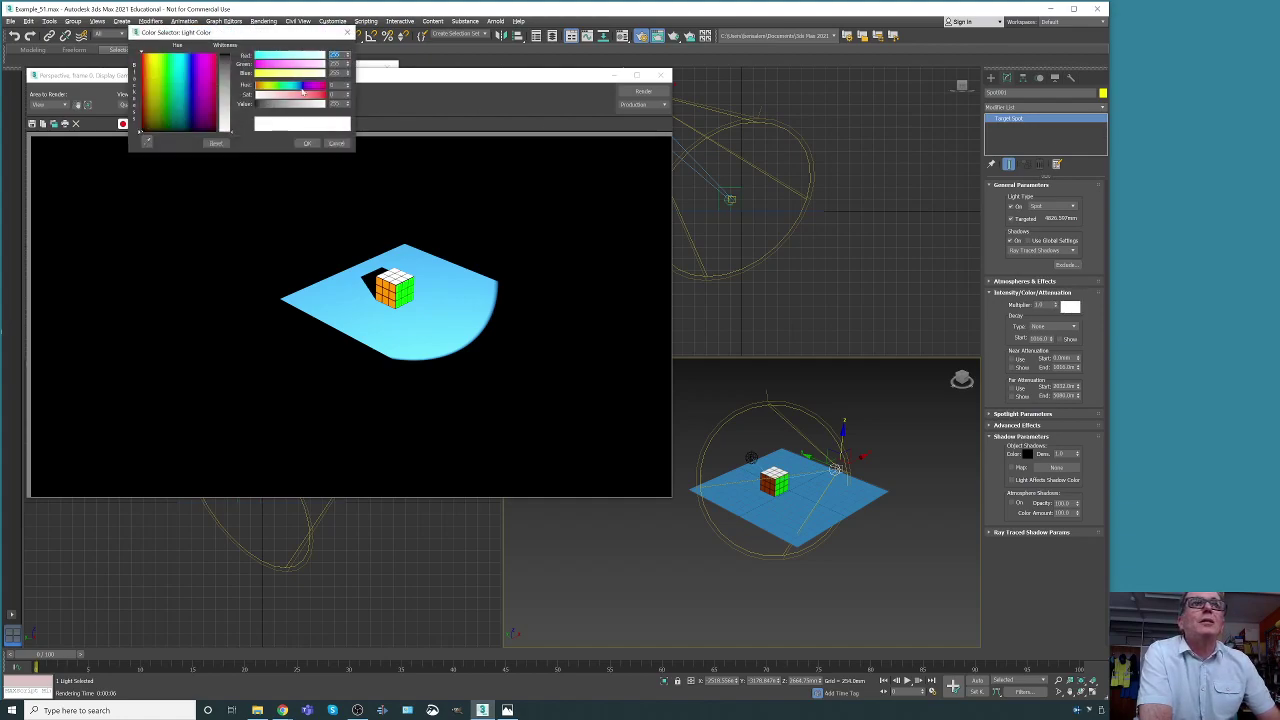
pyautogui.click(292, 74)
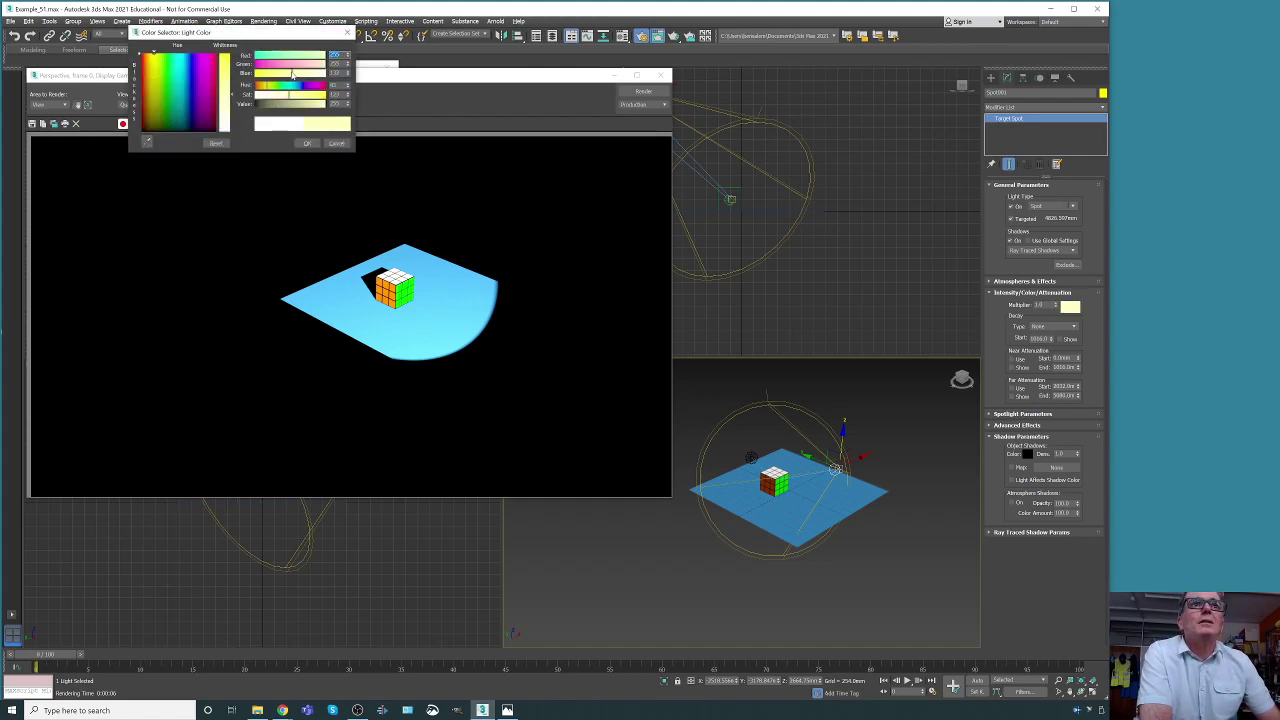
pyautogui.click(308, 143)
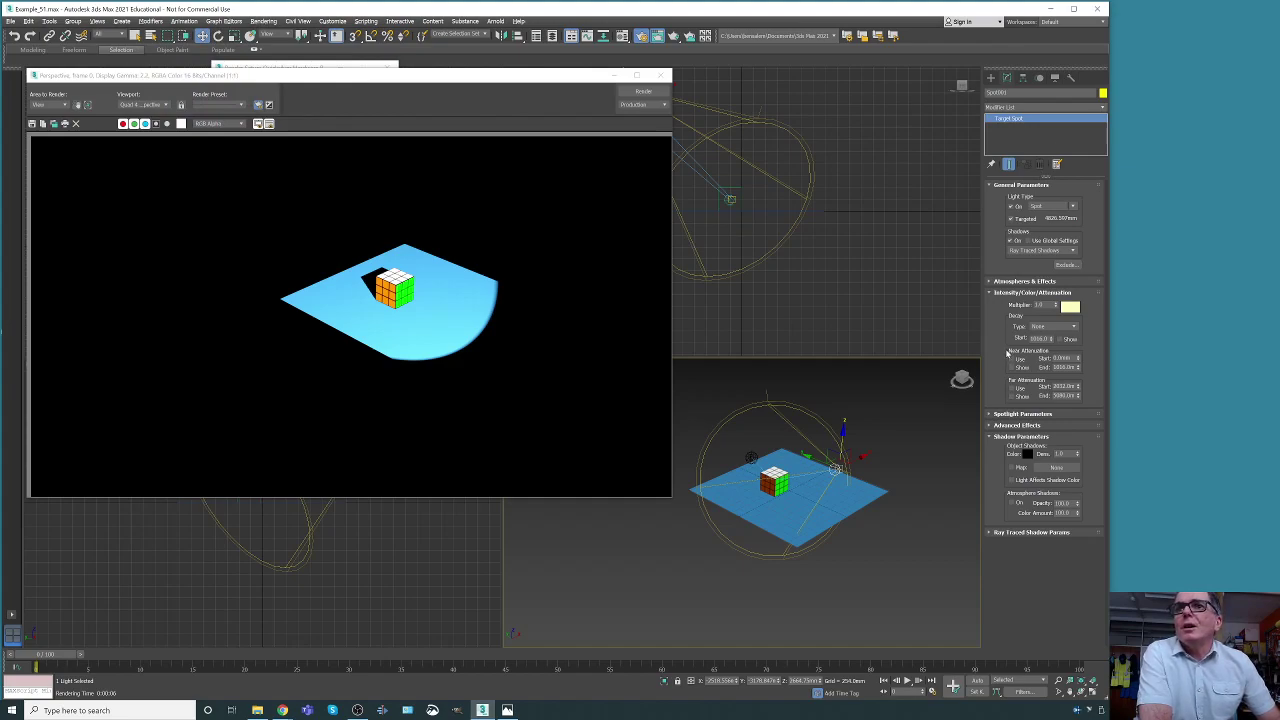
# - Check the spotlight's atmosphere and effects settings, and reduce its Hotspot/Beam to 36.7
pyautogui.click(989, 281)
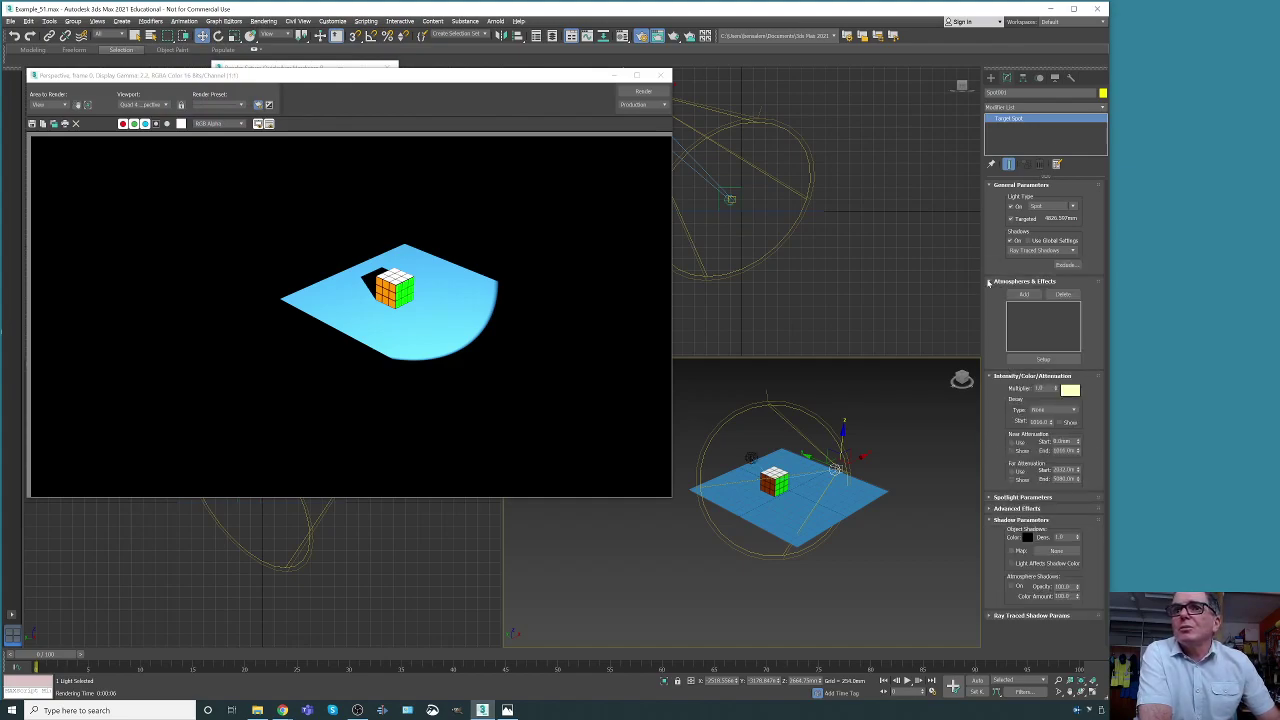
pyautogui.click(988, 282)
pyautogui.click(990, 414)
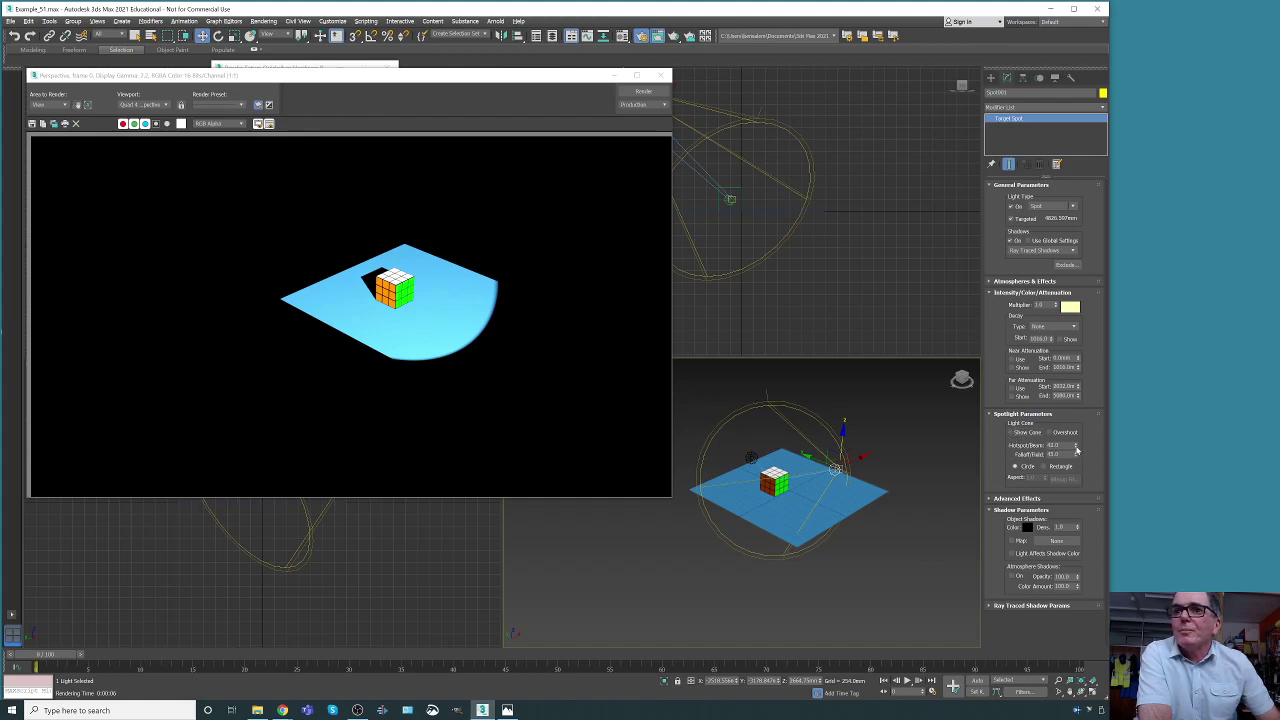
pyautogui.moveTo(1076, 450); pyautogui.dragTo(1076, 450)
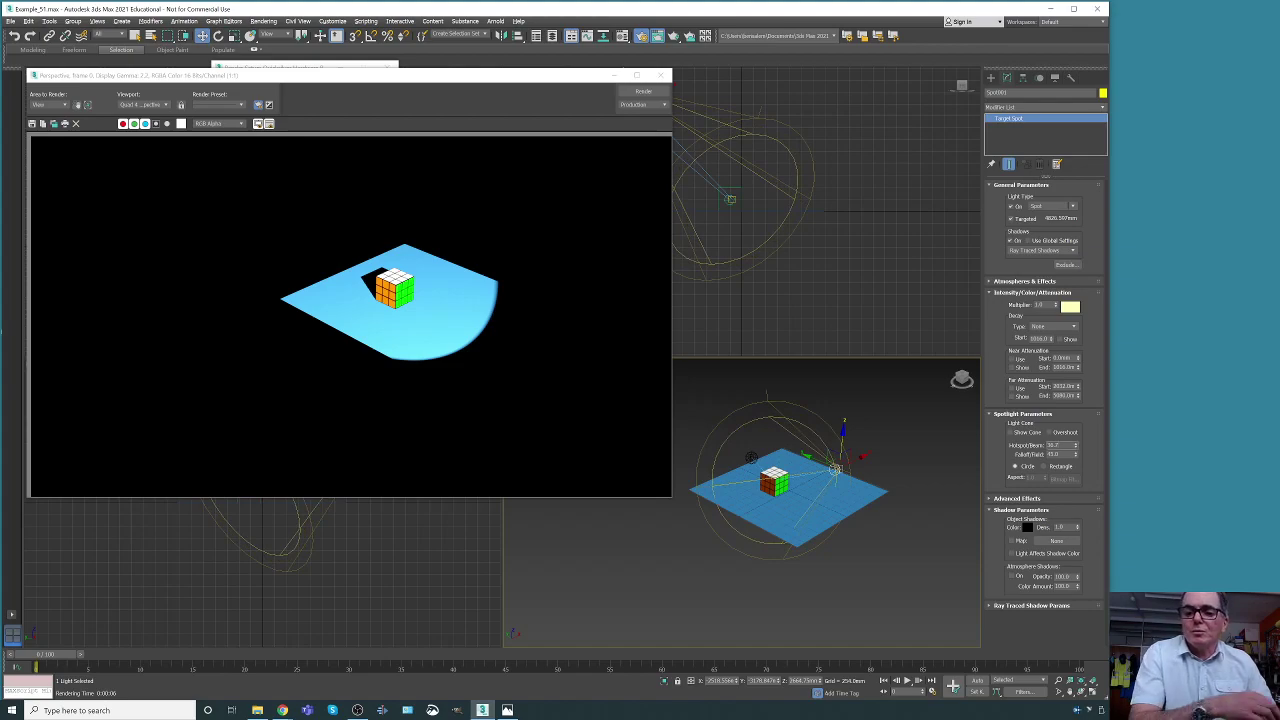
# - Set the spotlight's Hotspot/Beam to 20 and render the Perspective view
pyautogui.press('Return')
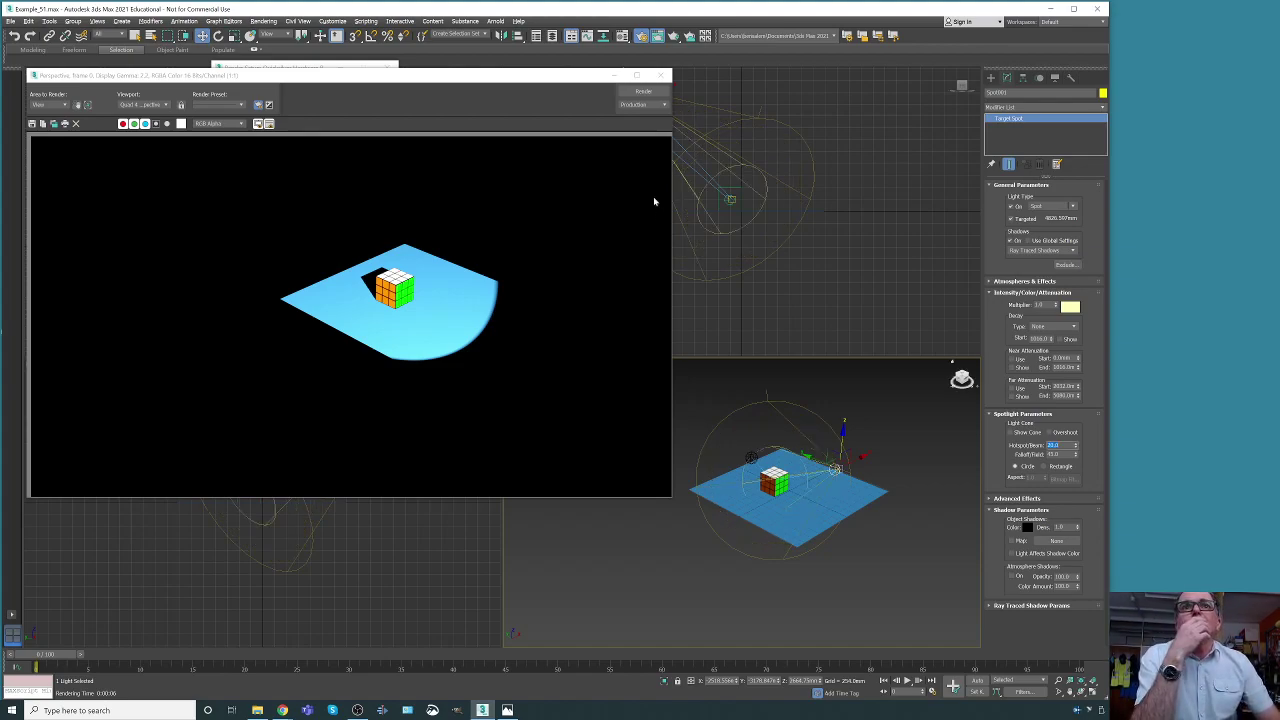
pyautogui.click(643, 91)
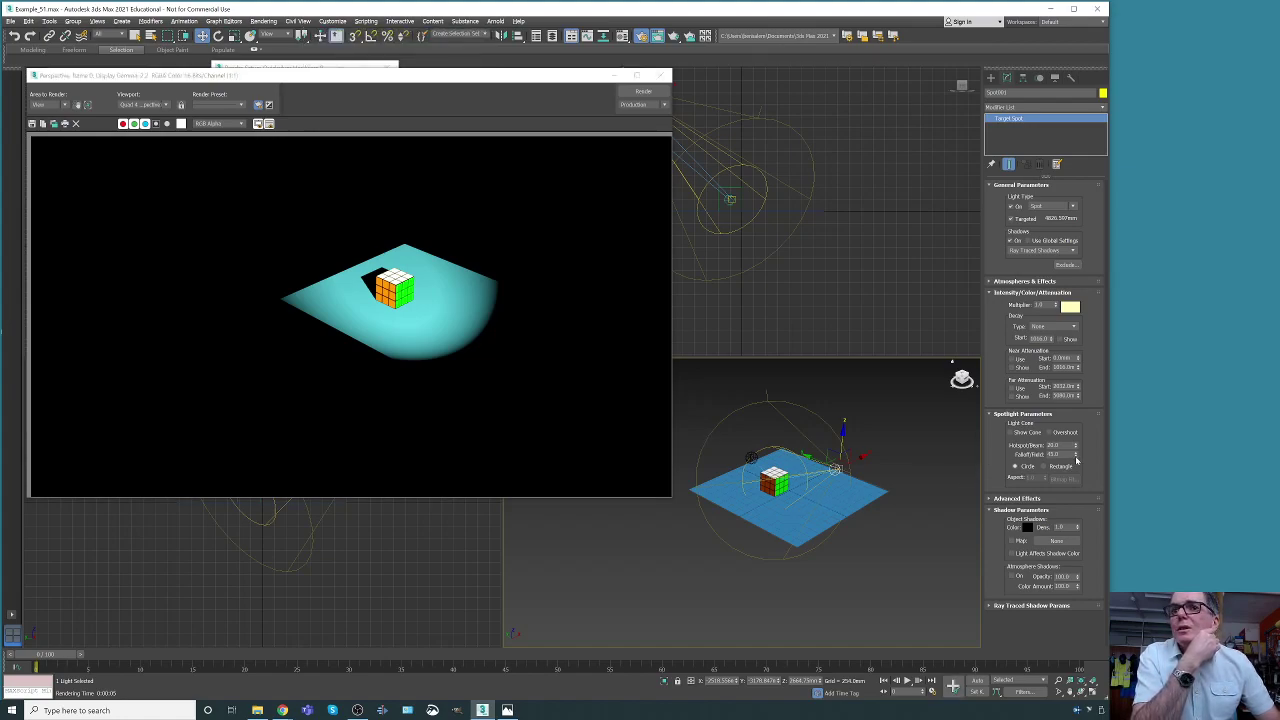
# - Narrow the spotlight cone to a Falloff/Field of 20 and a Hotspot/Beam of 10, and render the Perspective view
pyautogui.moveTo(1076, 459); pyautogui.dragTo(1076, 459)
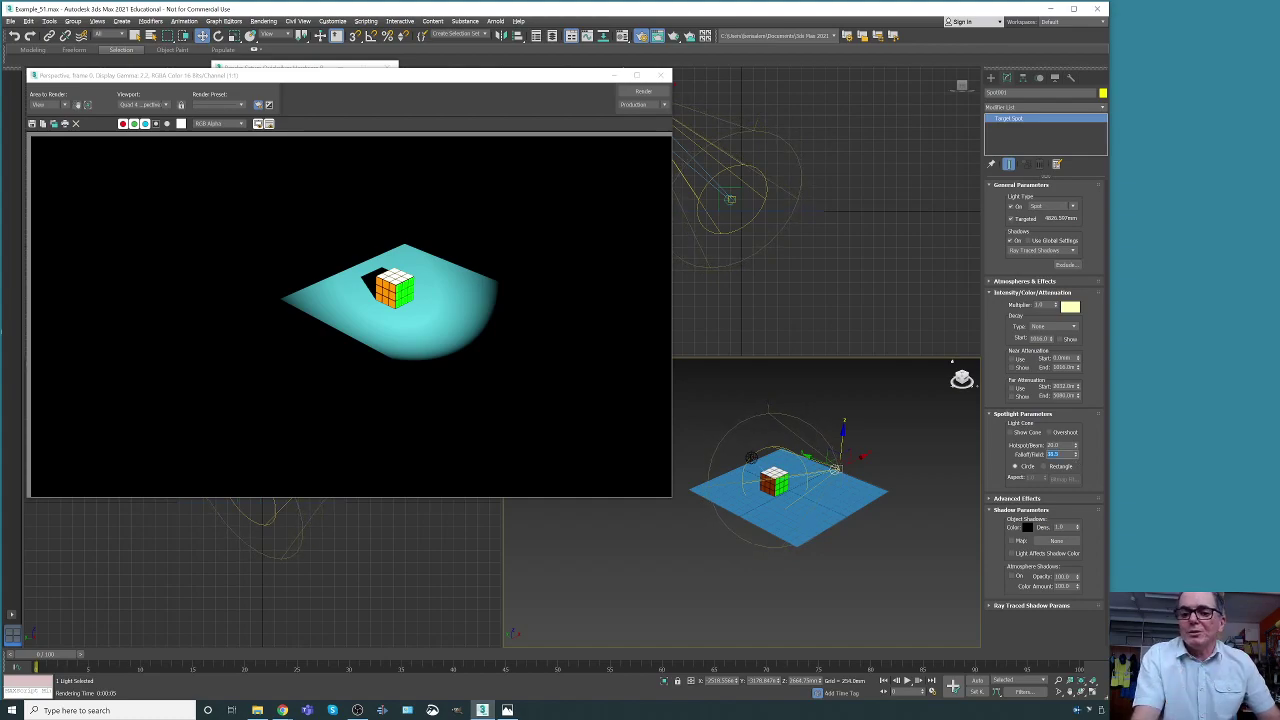
pyautogui.press('Tab')
pyautogui.write('10')
pyautogui.press('Return')
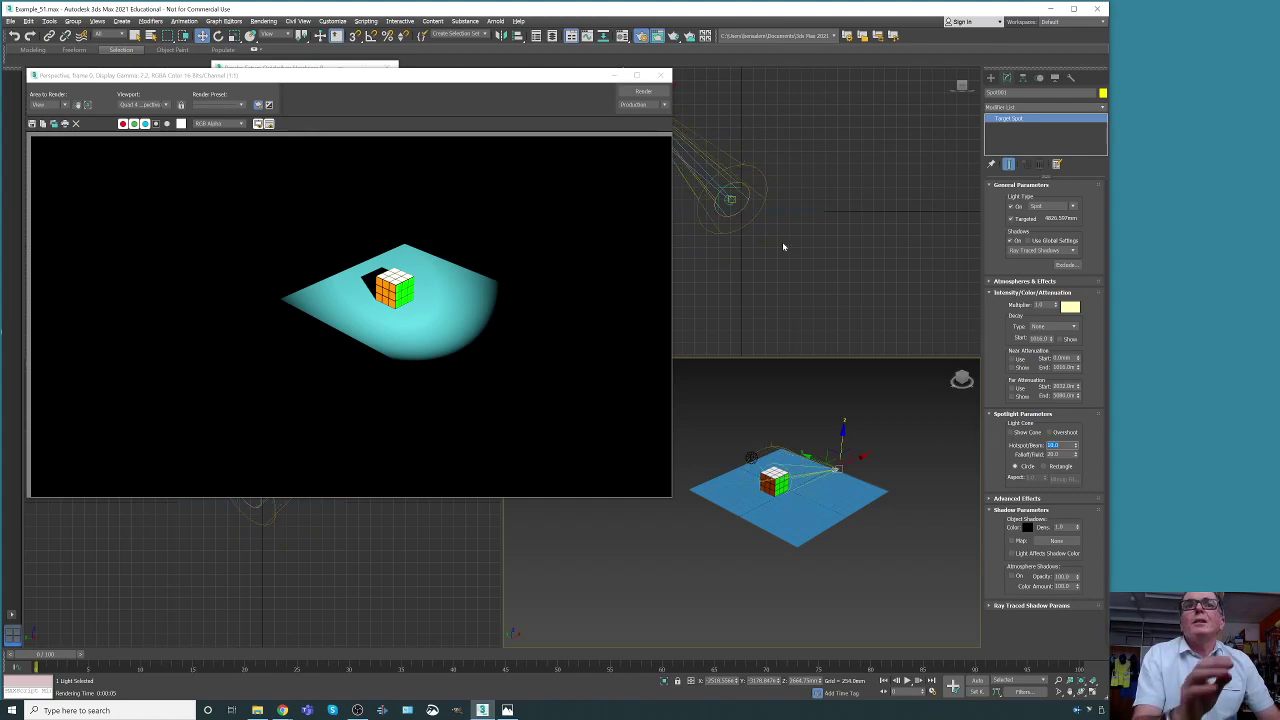
pyautogui.click(629, 97)
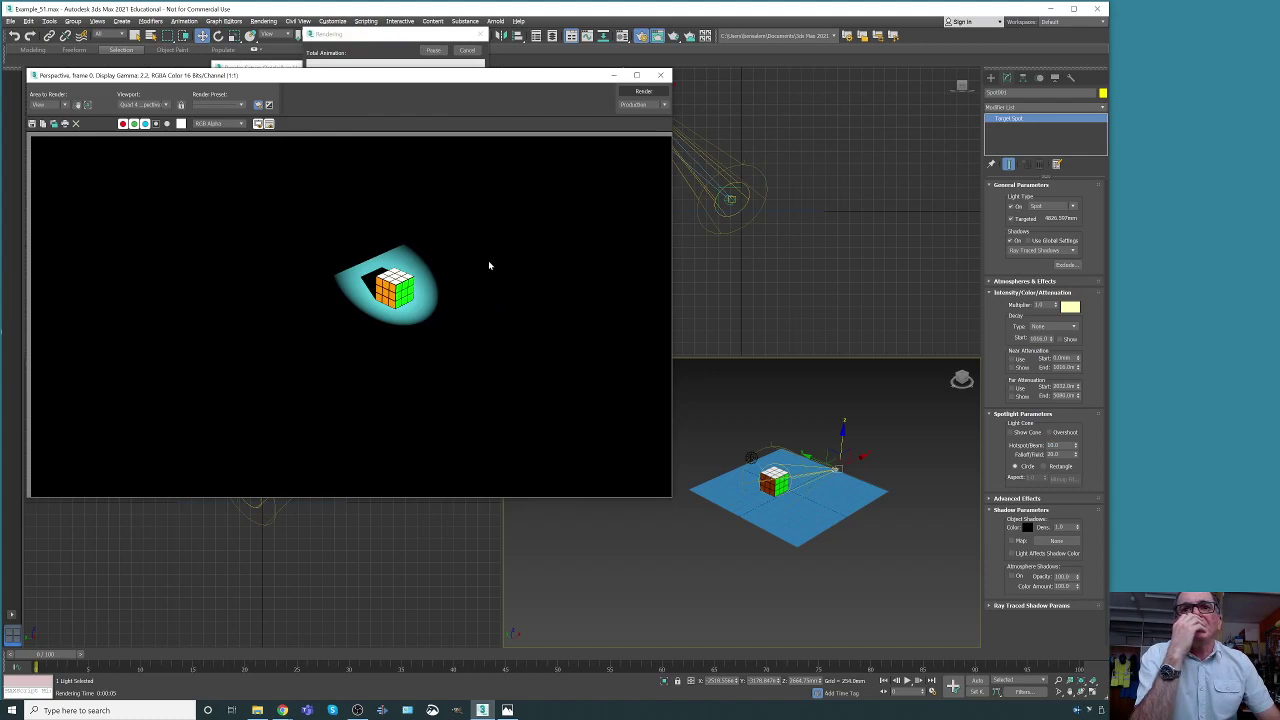
# - Set the spotlight's Falloff/Field to 30 and render the Perspective view with the softer edge
pyautogui.doubleClick(1054, 454)
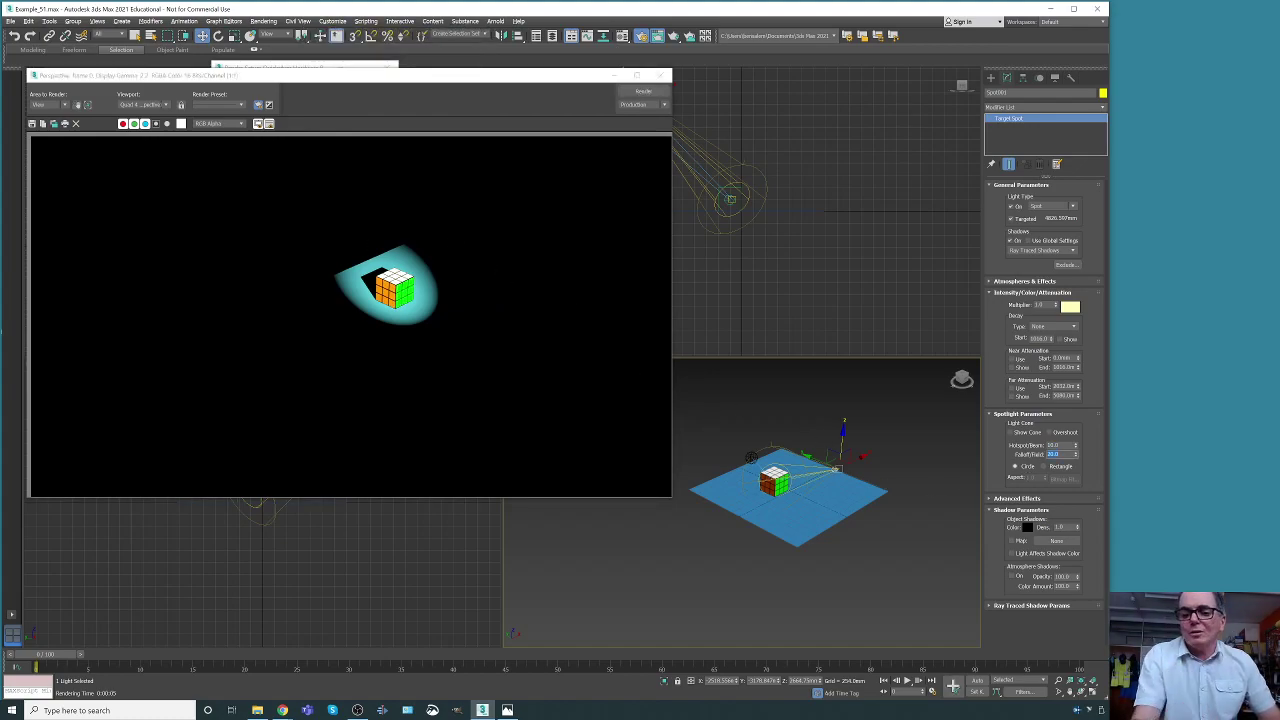
pyautogui.write('30')
pyautogui.press('Return')
pyautogui.click(631, 93)
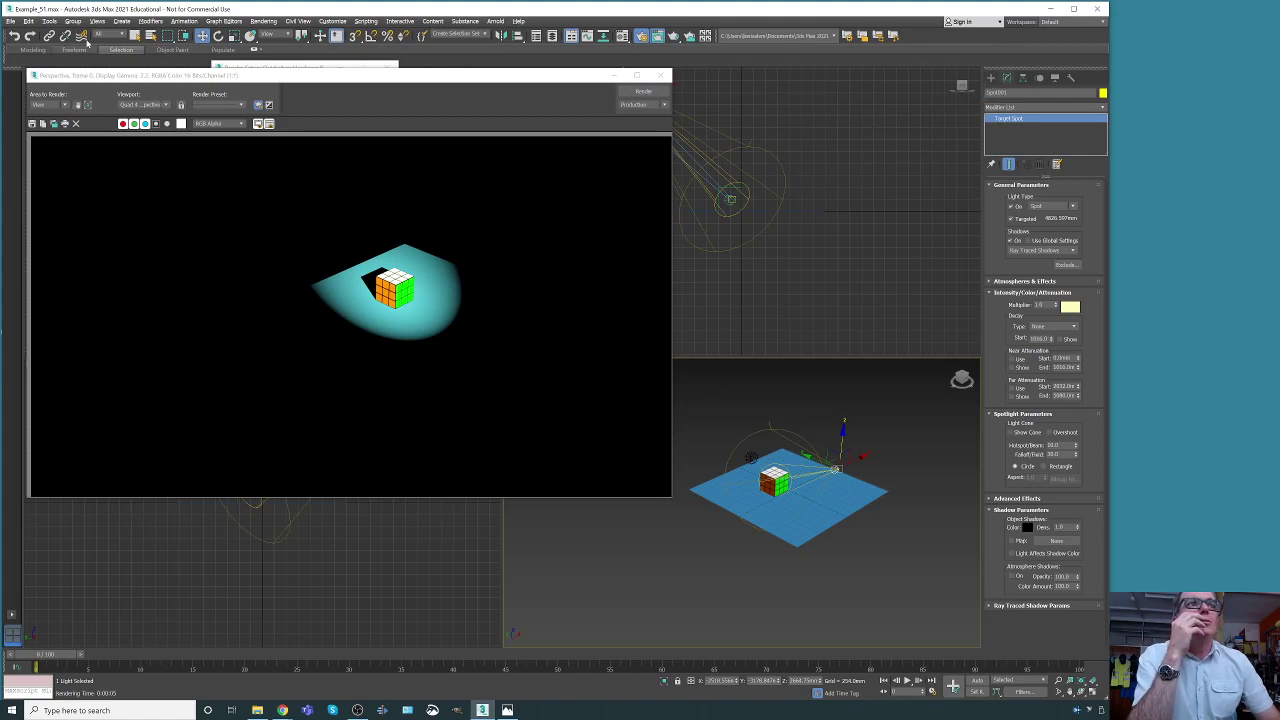
# - Select the photometric light behind the cube, turn it on, and render the Perspective view with both lights
pyautogui.click(134, 36)
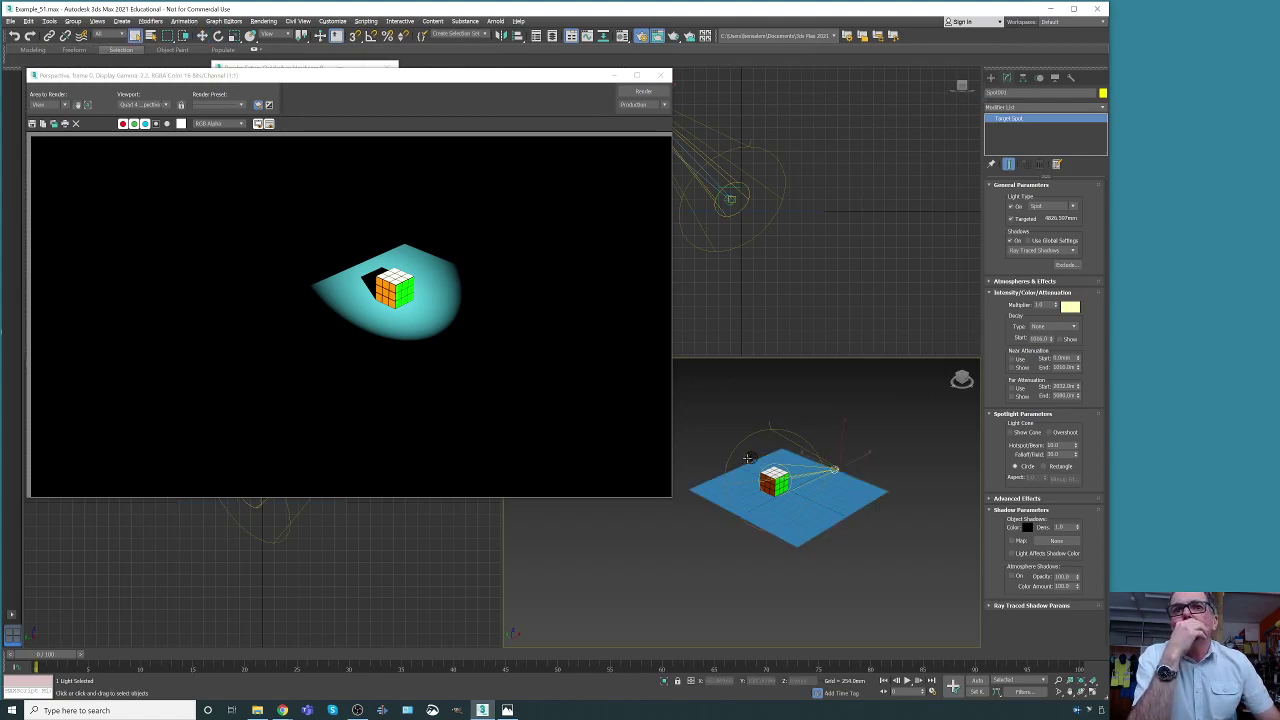
pyautogui.click(752, 457)
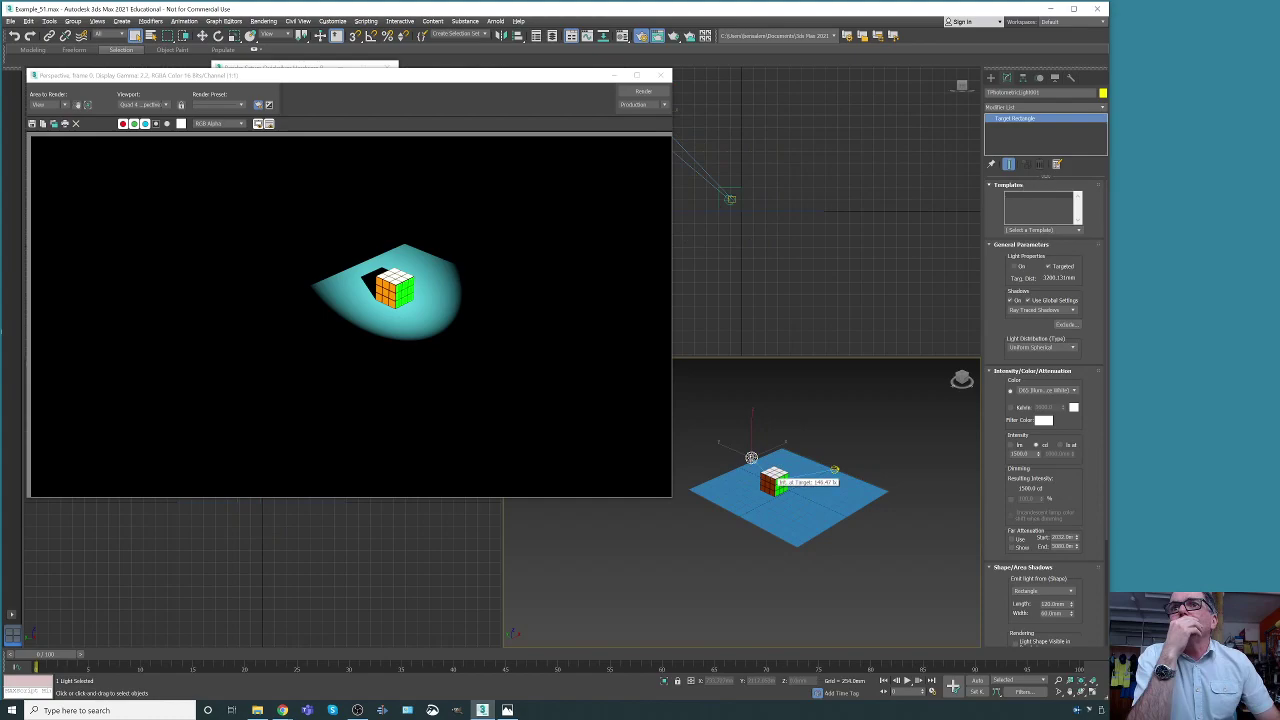
pyautogui.click(1010, 267)
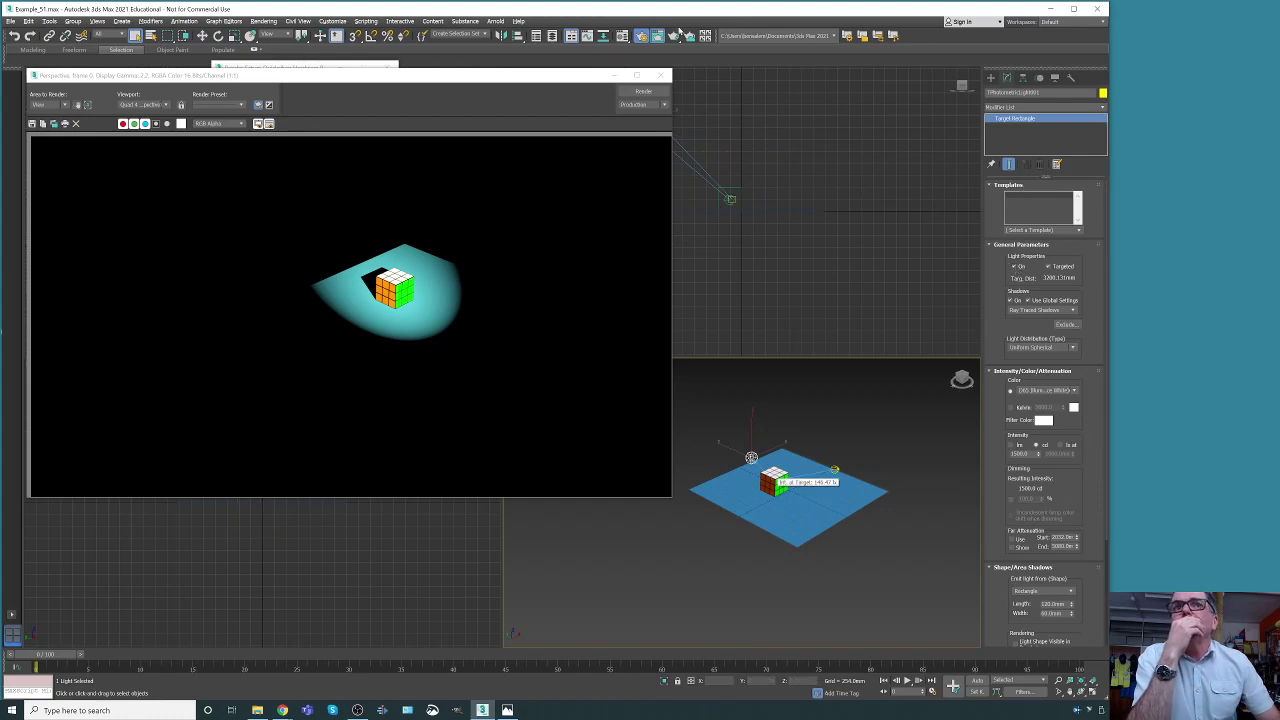
pyautogui.click(631, 93)
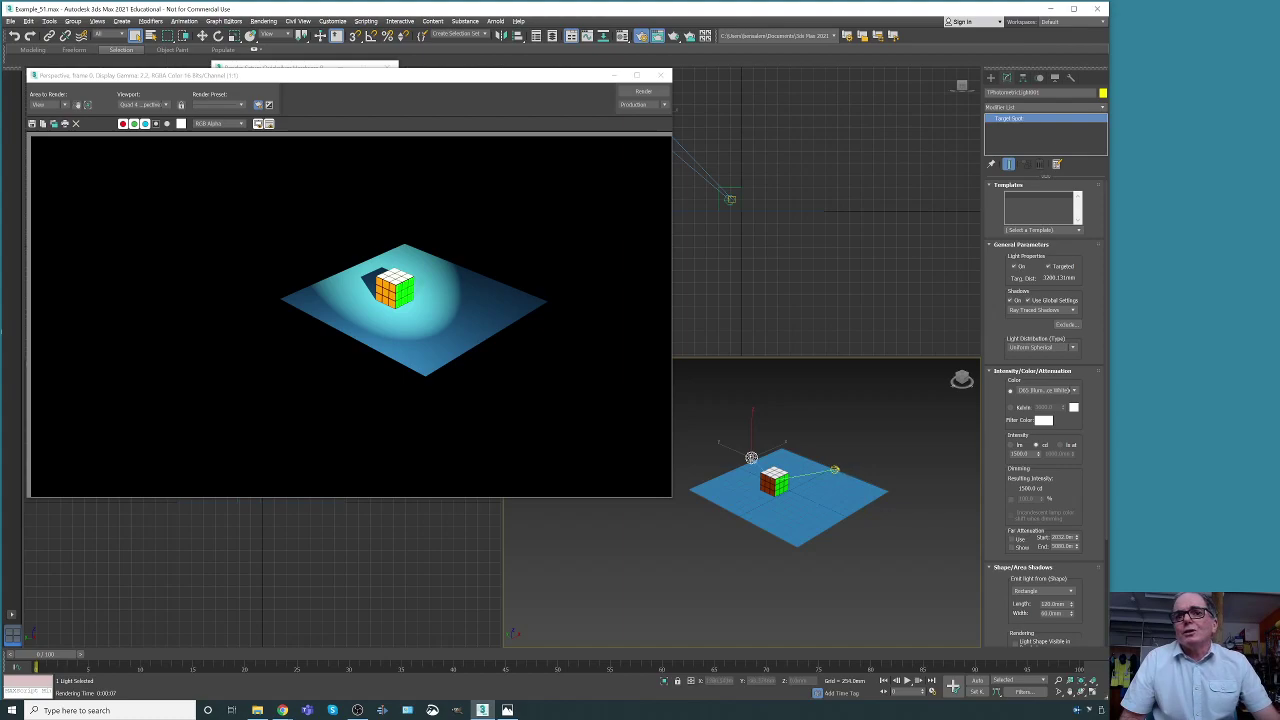
# - Move the spotlight in the Perspective view to above the other side of the cube, beyond the photometric light, and render
pyautogui.click(839, 460)
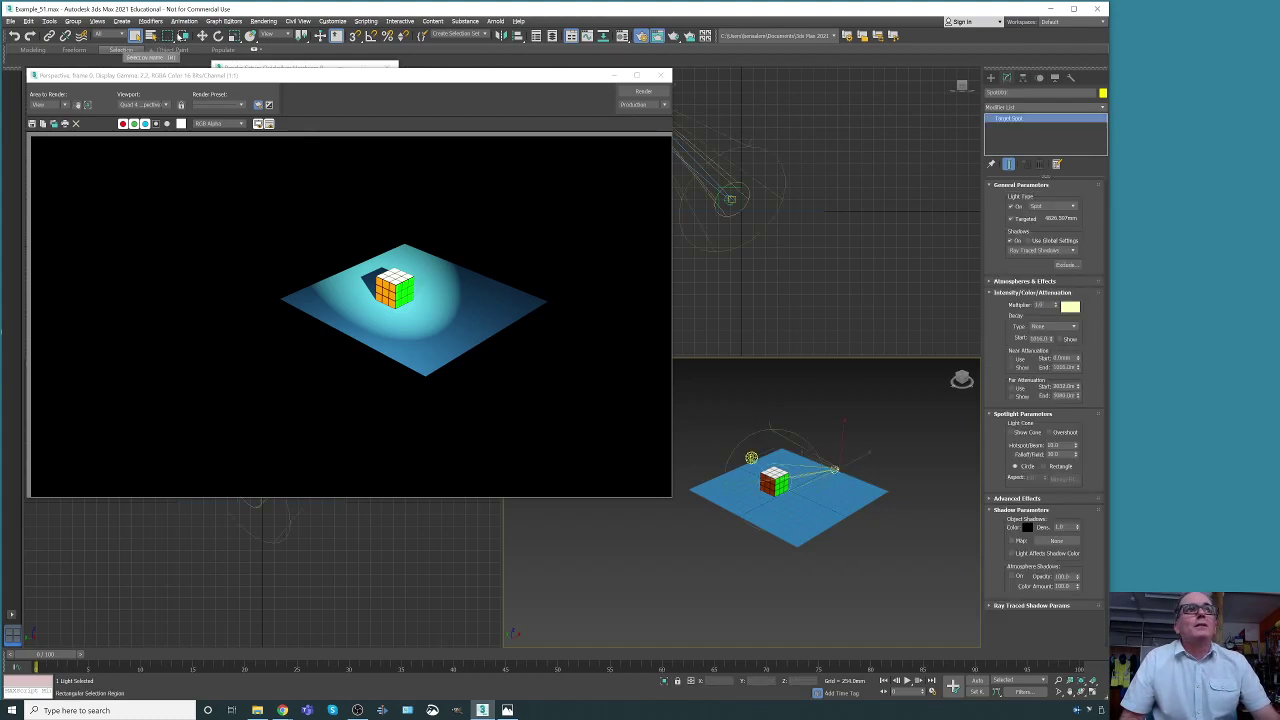
pyautogui.click(202, 35)
pyautogui.moveTo(833, 450); pyautogui.dragTo(712, 403)
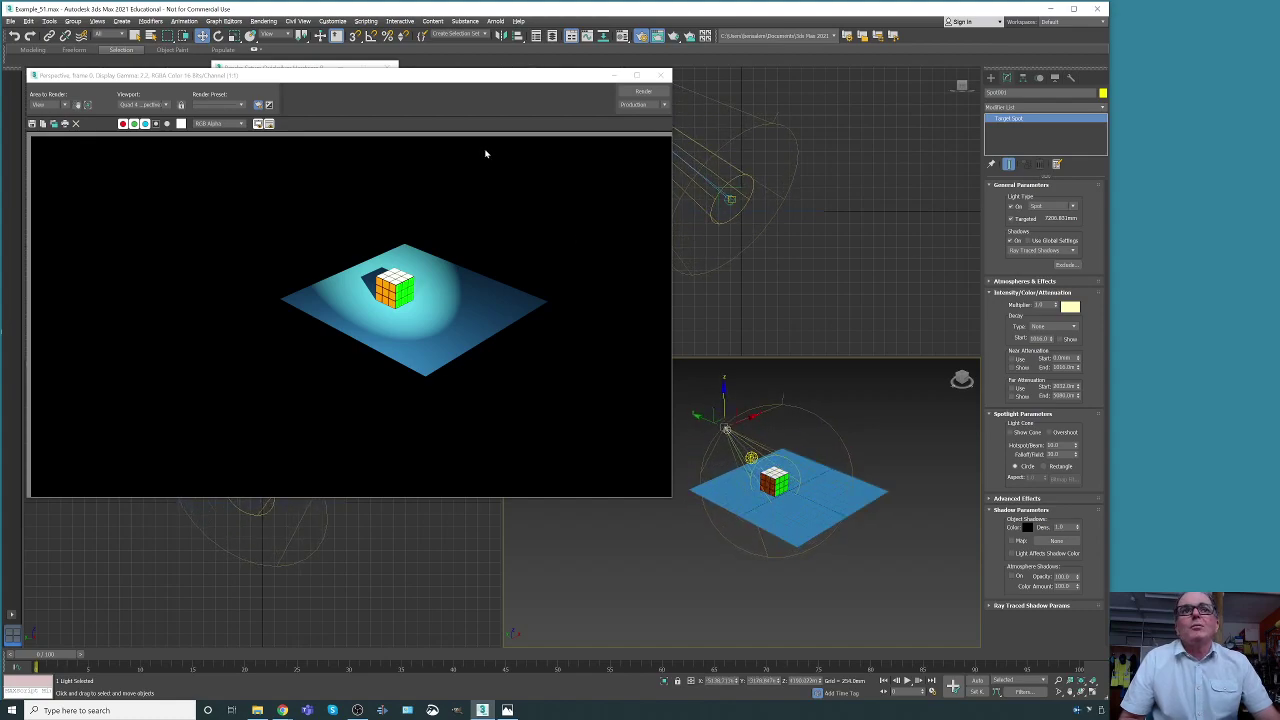
pyautogui.click(631, 92)
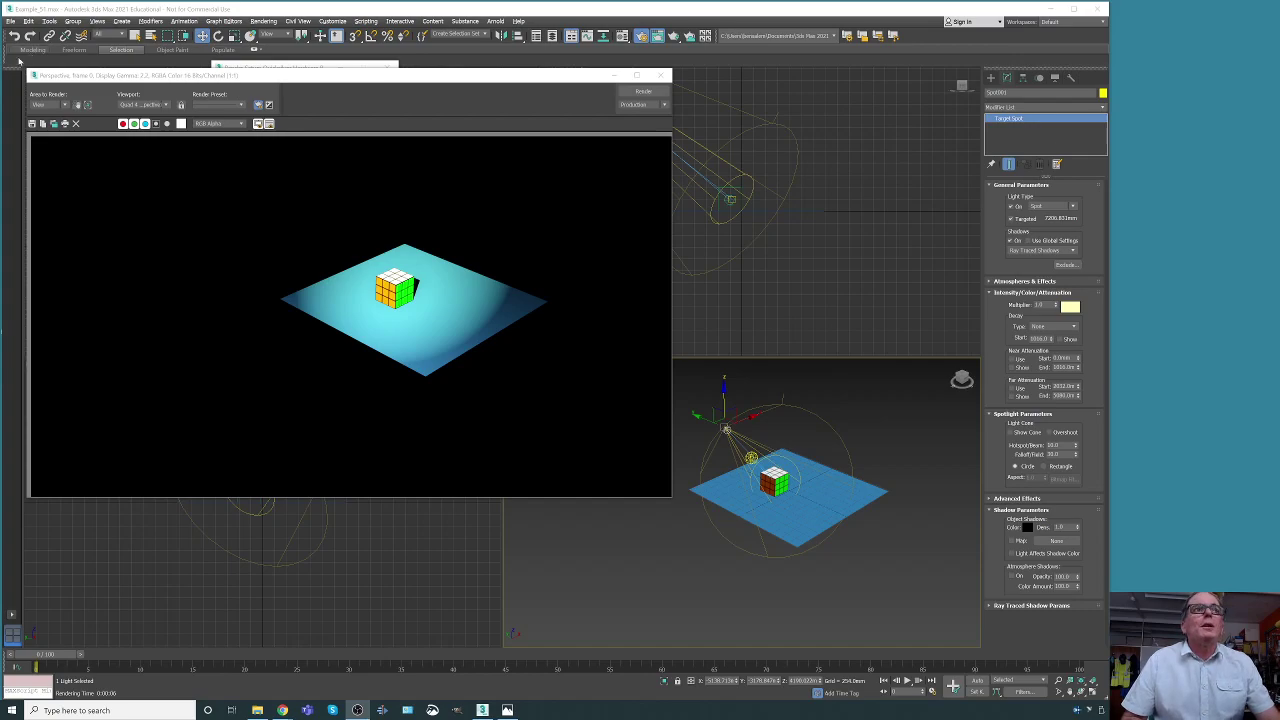
# - Close the rendered image and the render setup, and save the scene under its existing file name
pyautogui.click(660, 75)
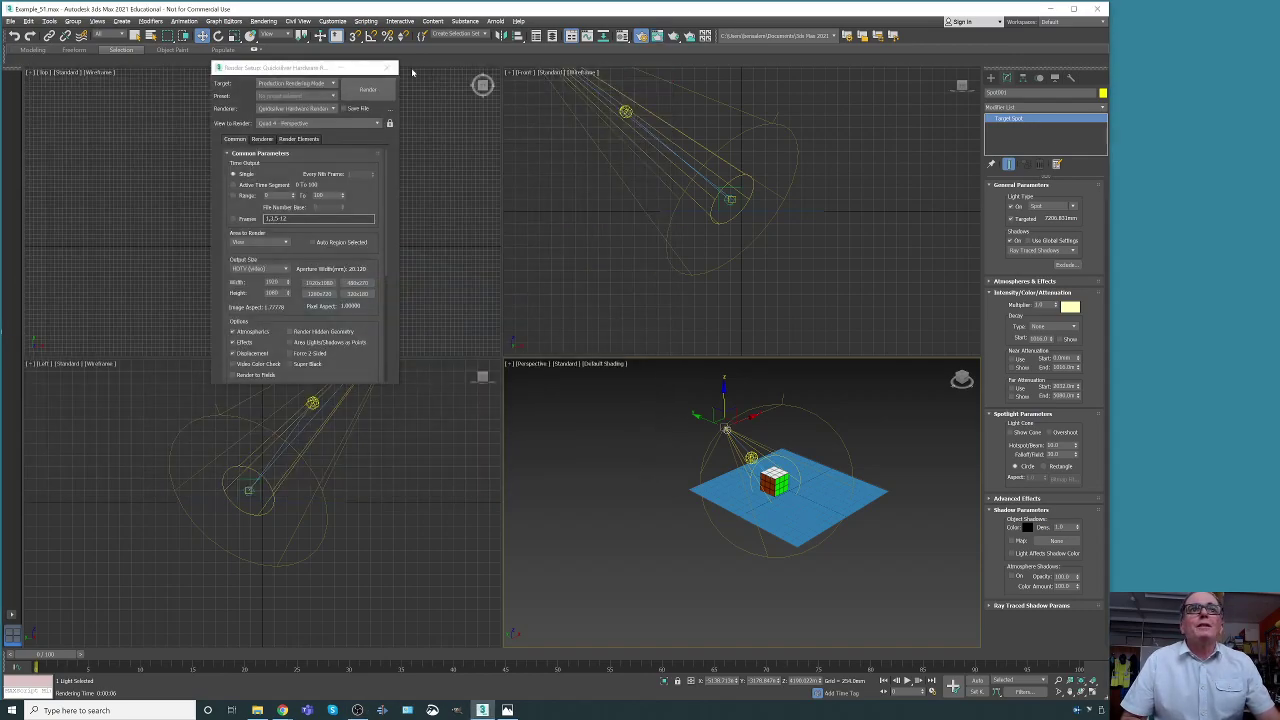
pyautogui.click(391, 68)
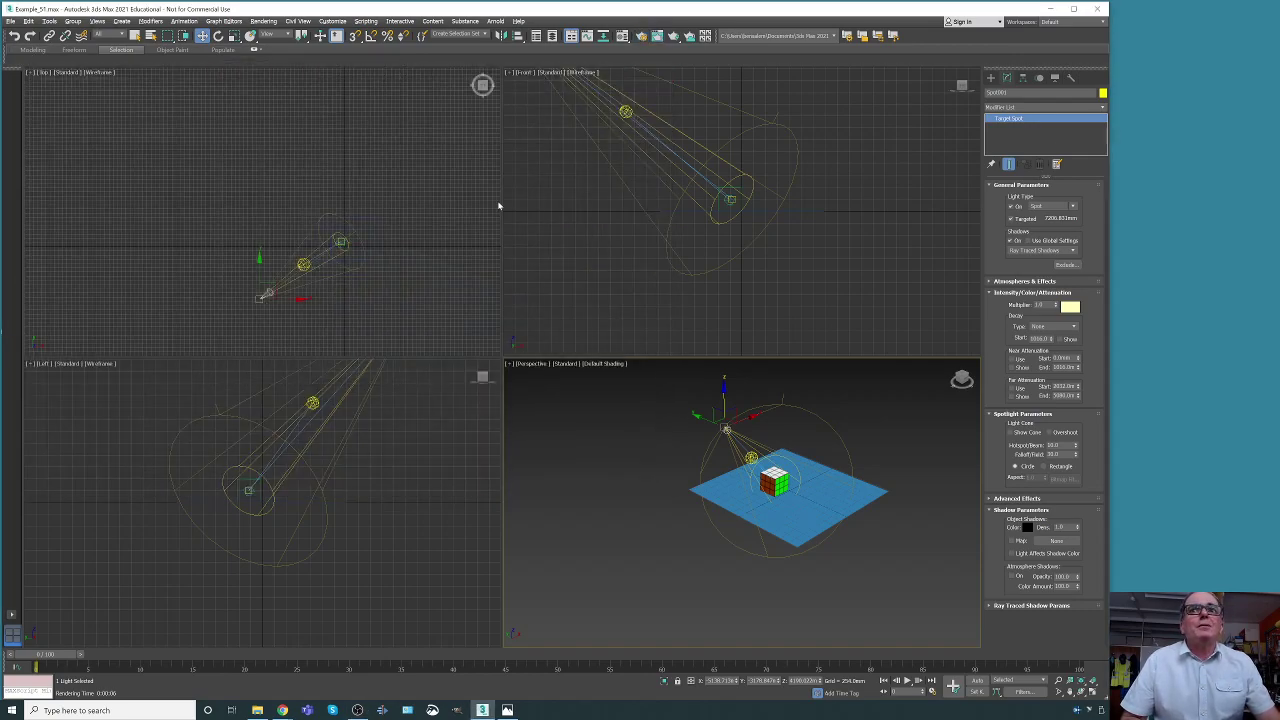
pyautogui.click(10, 20)
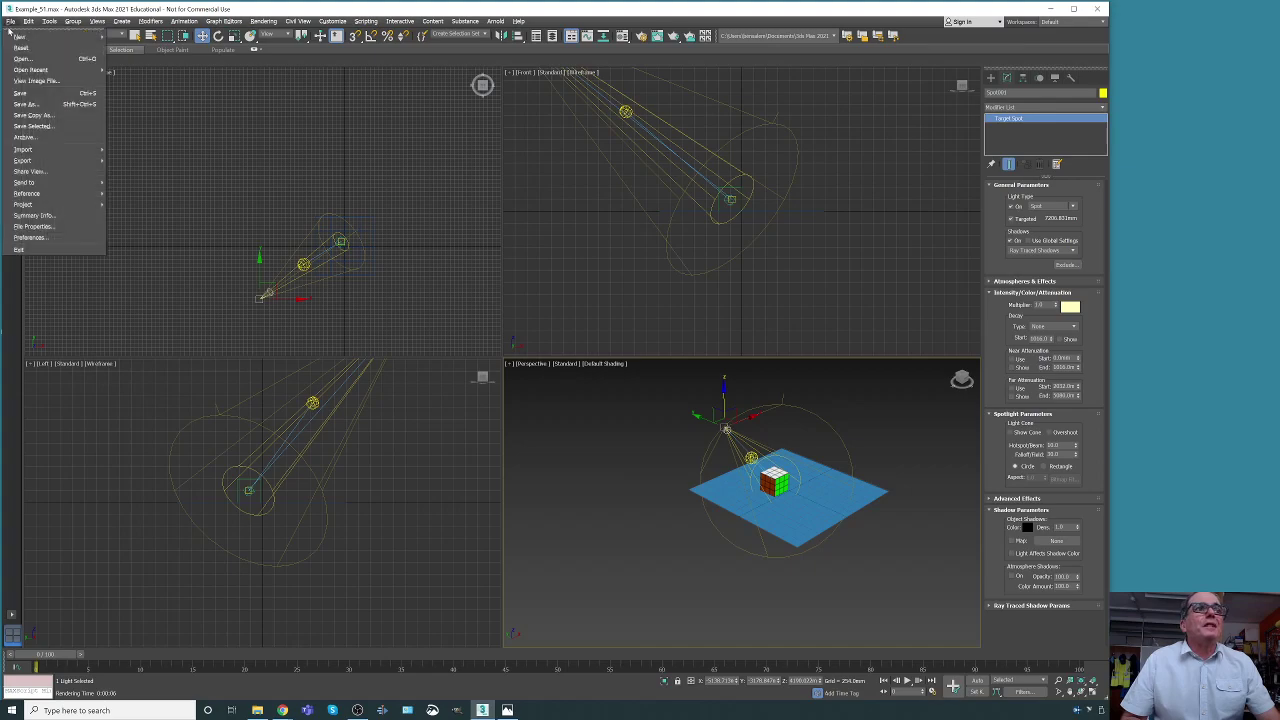
pyautogui.click(24, 94)
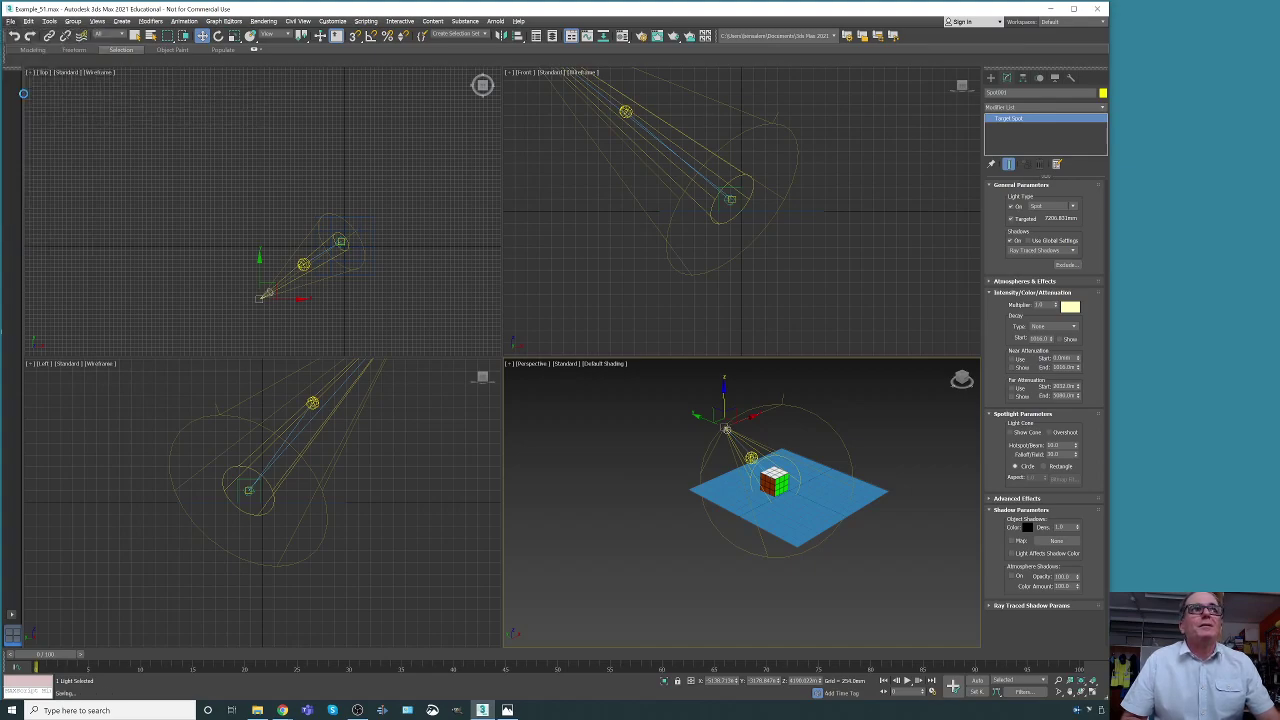